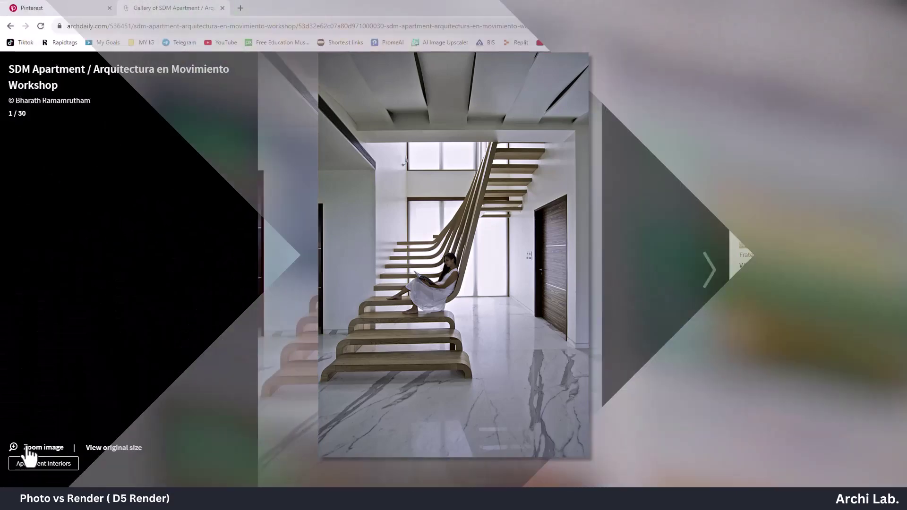
Zoom into the SDM Apartment staircase photo's ceiling, then return to the full image.
left_click(27, 448)
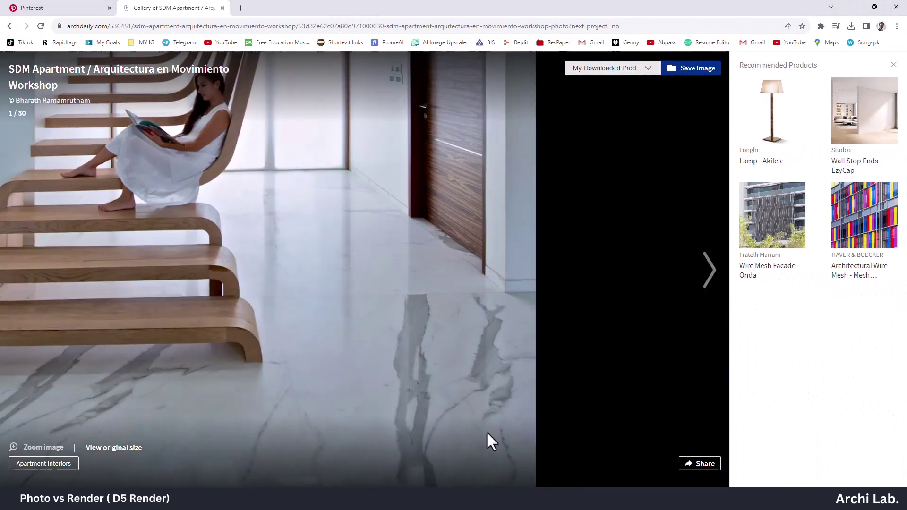
left_click(491, 442)
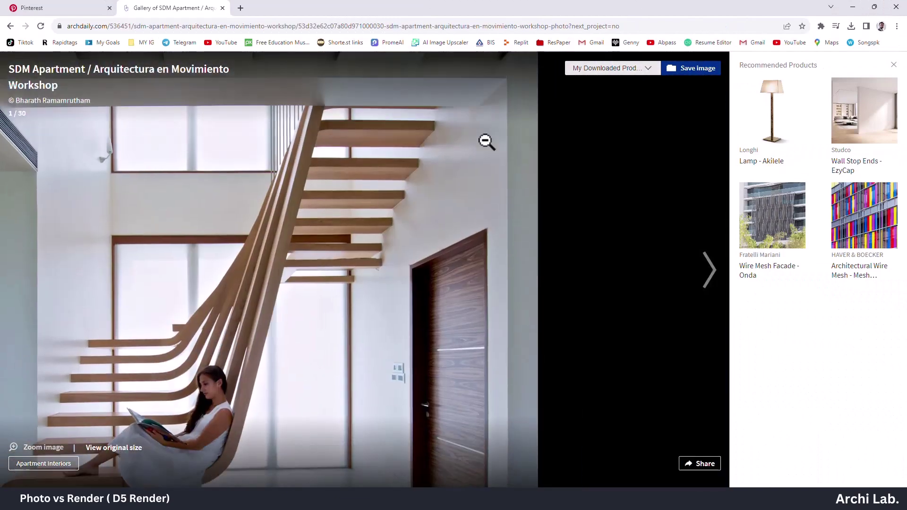
left_click(486, 142)
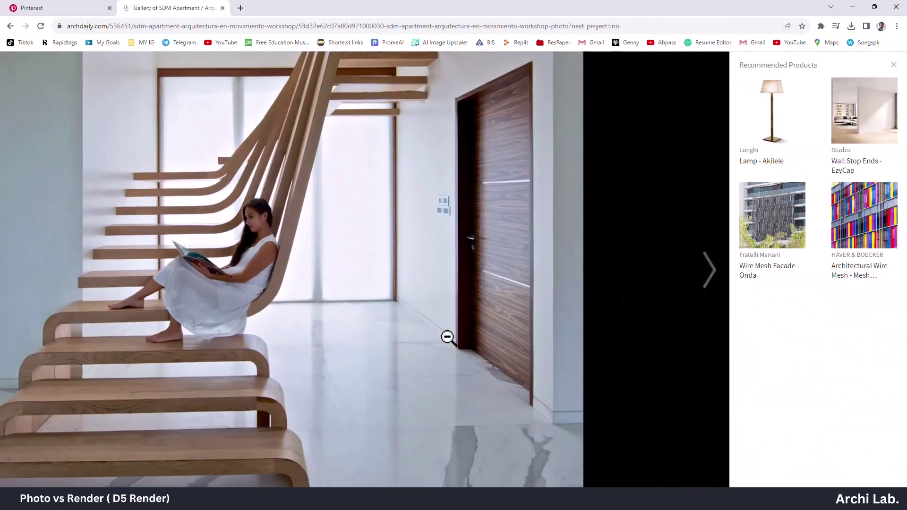
left_click(447, 347)
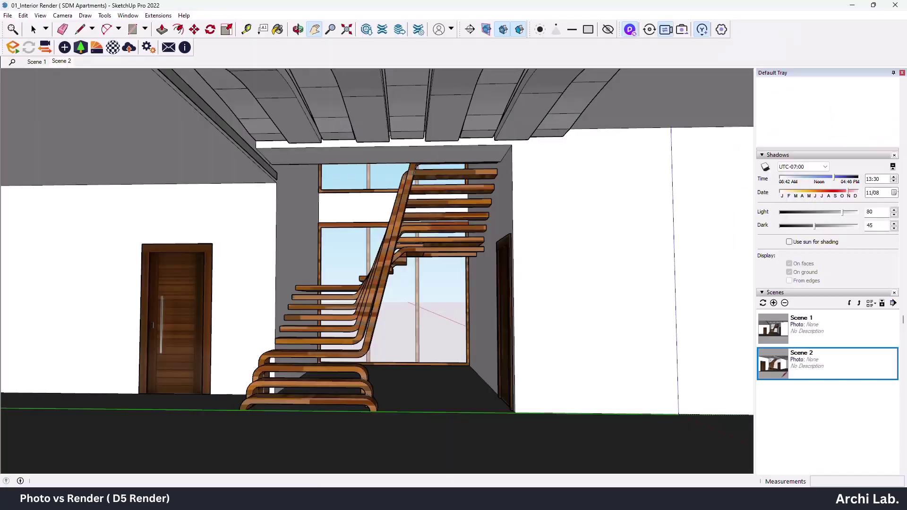
Review the SketchUp staircase from Scene 1 and Scene 2, then launch D5 Render.
scroll(415, 269, "down", 3)
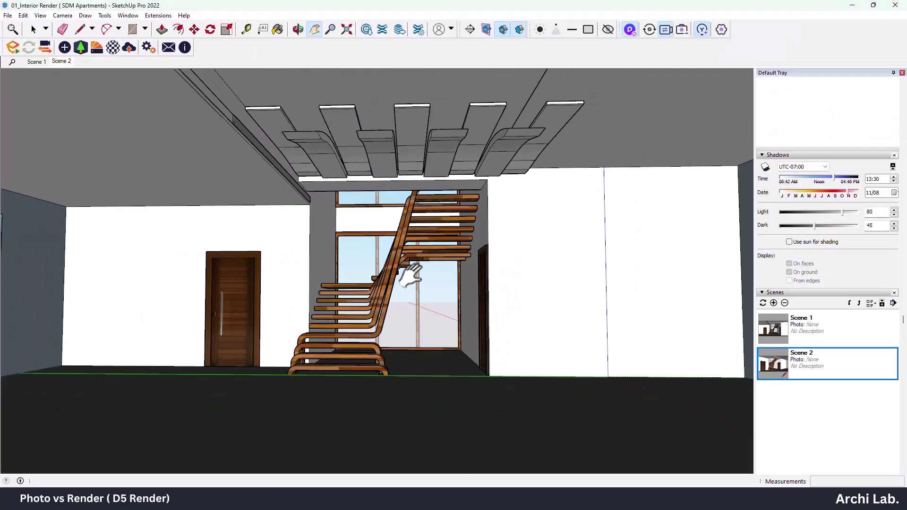
mouse_move(369, 284)
middle_mouse_down()
mouse_move(376, 267)
mouse_move(215, 282)
mouse_move(283, 283)
mouse_move(279, 293)
mouse_move(336, 324)
mouse_move(307, 292)
middle_mouse_up()
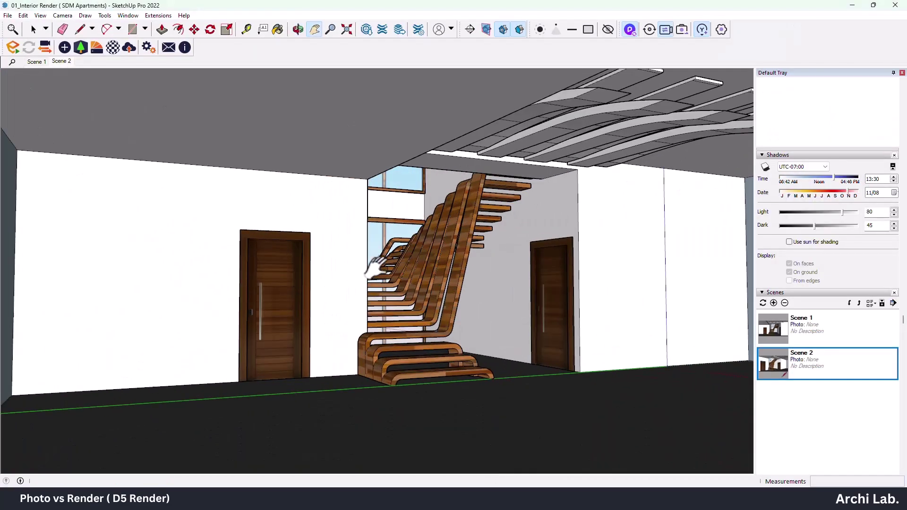
scroll(376, 267, "up", 3)
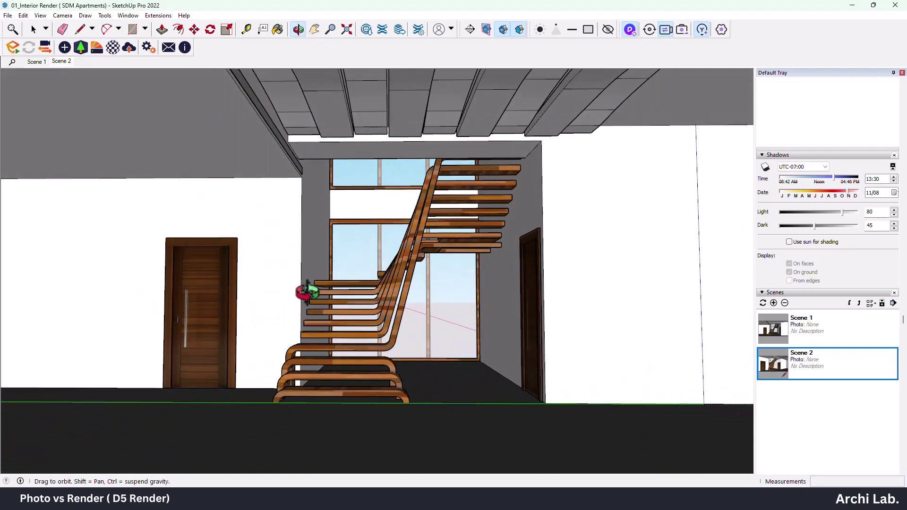
left_click(37, 62)
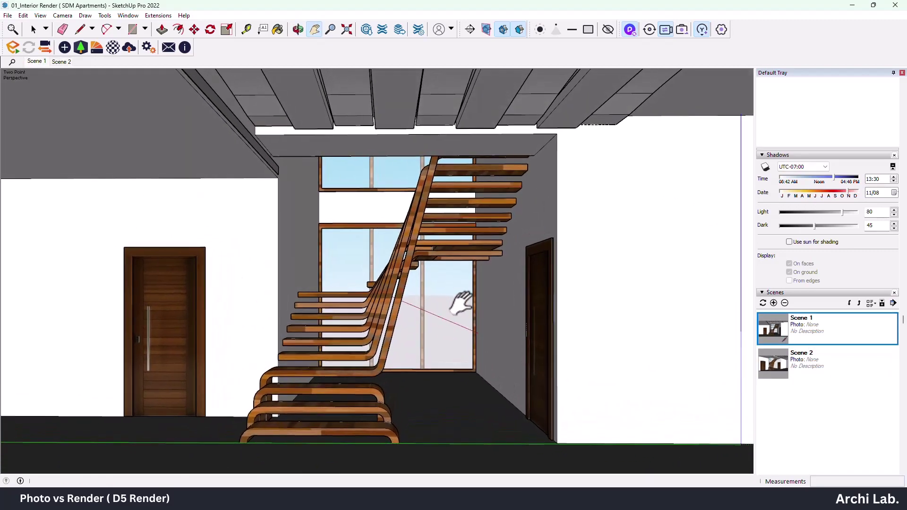
left_click(59, 62)
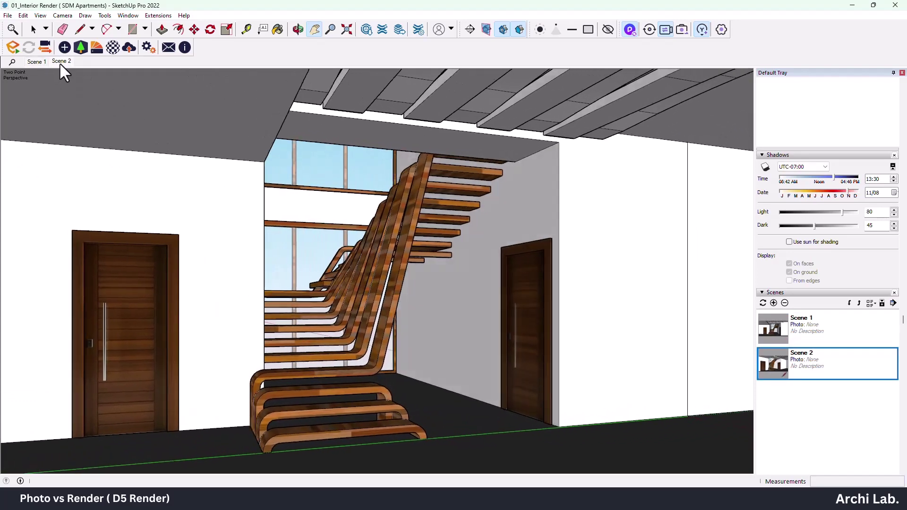
left_click(36, 62)
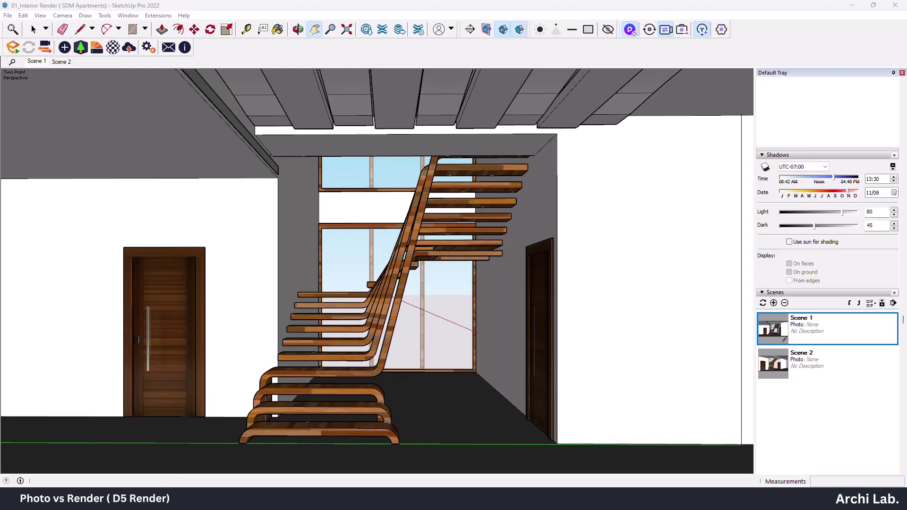
mouse_move(402, 218)
middle_mouse_down()
mouse_move(300, 219)
mouse_move(406, 231)
mouse_move(432, 219)
mouse_move(396, 284)
mouse_move(404, 222)
mouse_move(395, 255)
mouse_move(414, 232)
middle_mouse_up()
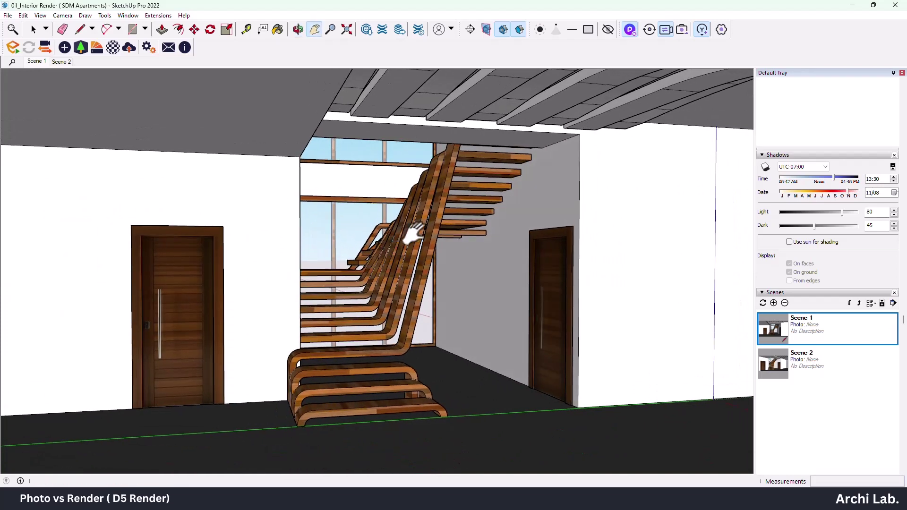
left_click(633, 31)
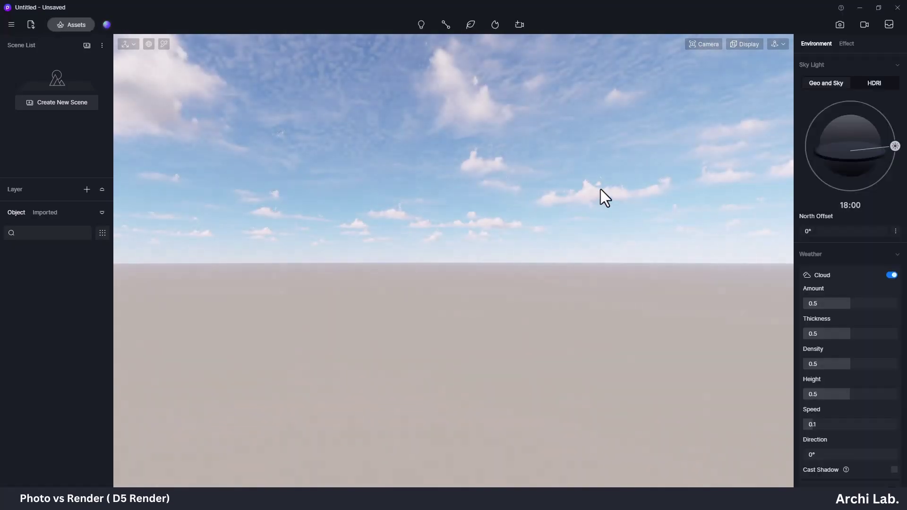
Import '01_Interior Render ( SDM Apartments)- YT' from Desktop > ndd into the scene.
mouse_move(474, 296)
right_mouse_down()
mouse_move(730, 373)
mouse_move(390, 404)
mouse_move(601, 411)
mouse_move(156, 166)
right_mouse_up()
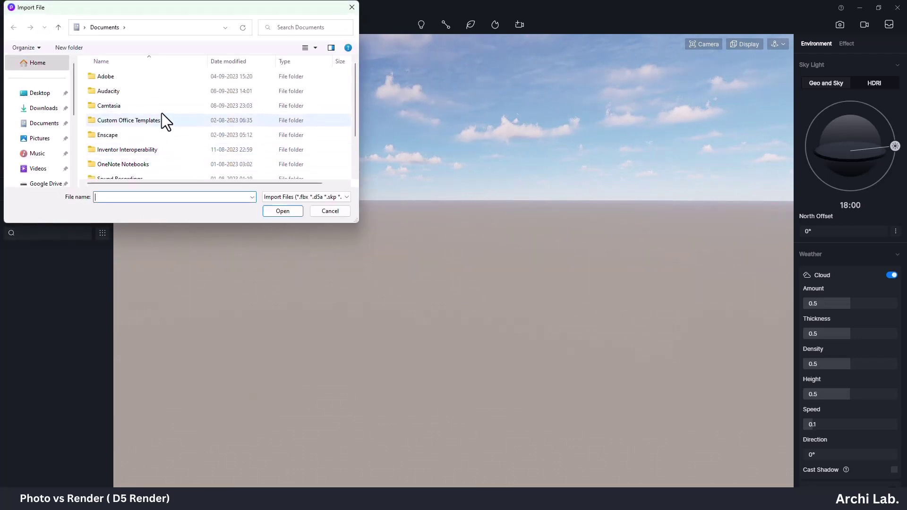
left_click(40, 92)
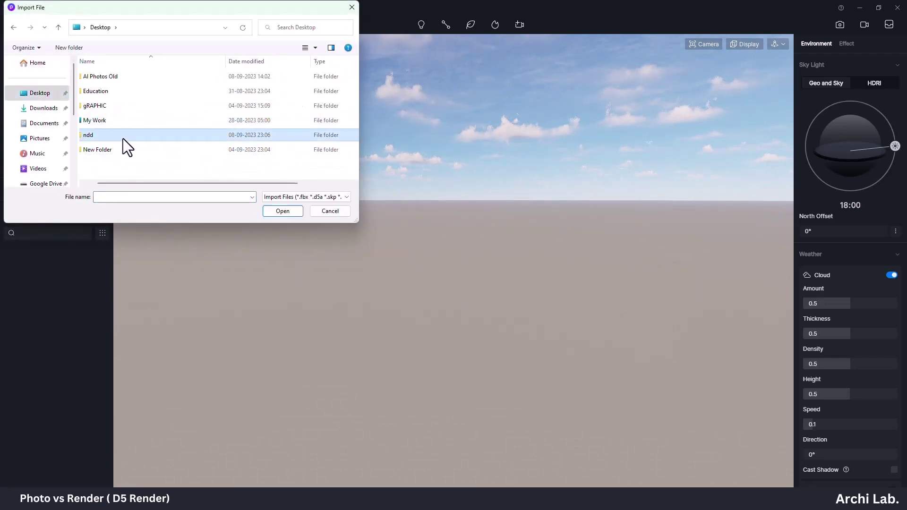
double_click(123, 137)
left_click(230, 91)
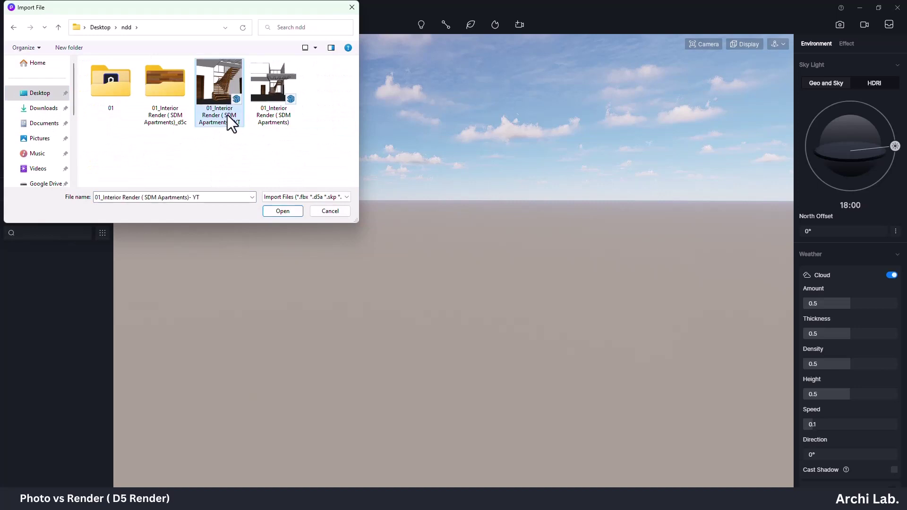
left_click(282, 212)
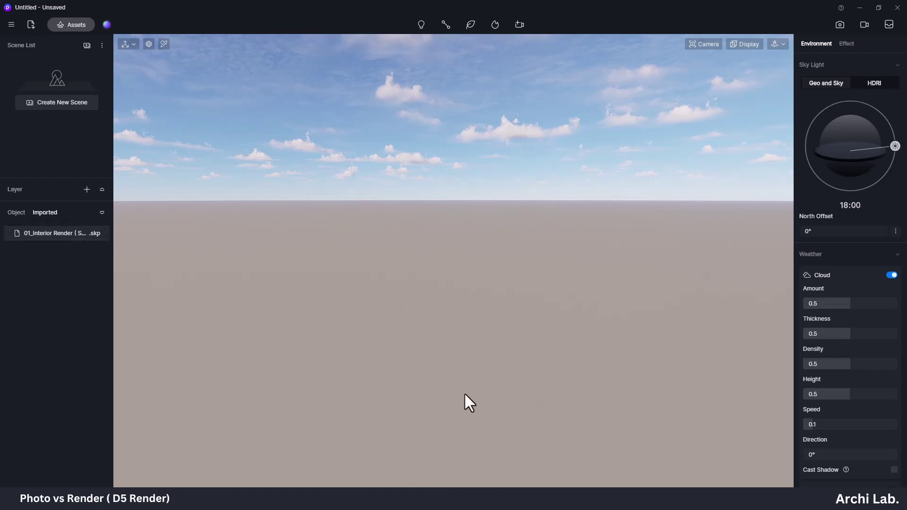
Bring the imported apartment model into view and orbit around it.
right_click_drag(450, 347, 589, 434)
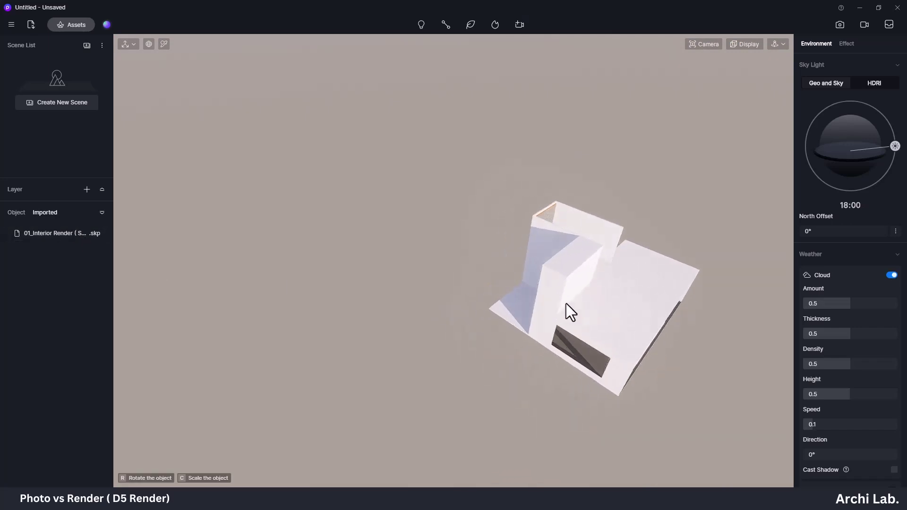
left_click(512, 307)
left_click(611, 349)
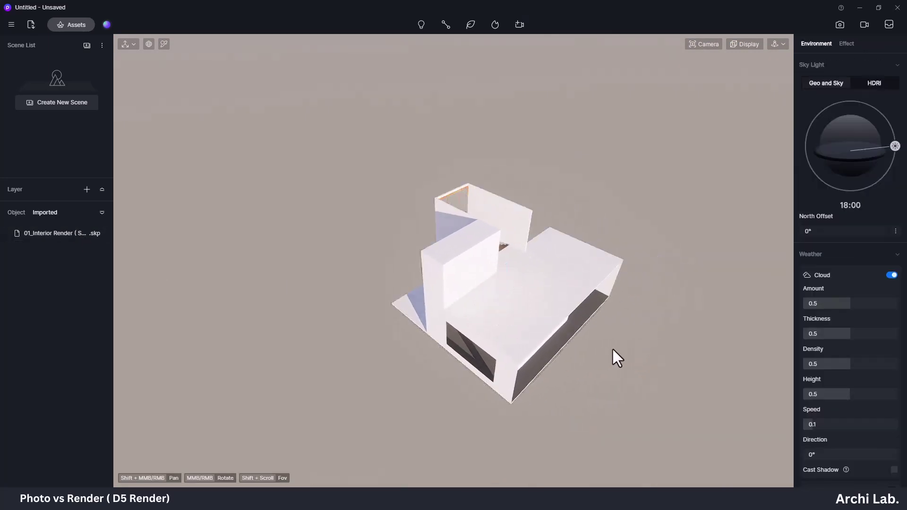
right_click_drag(611, 348, 449, 303)
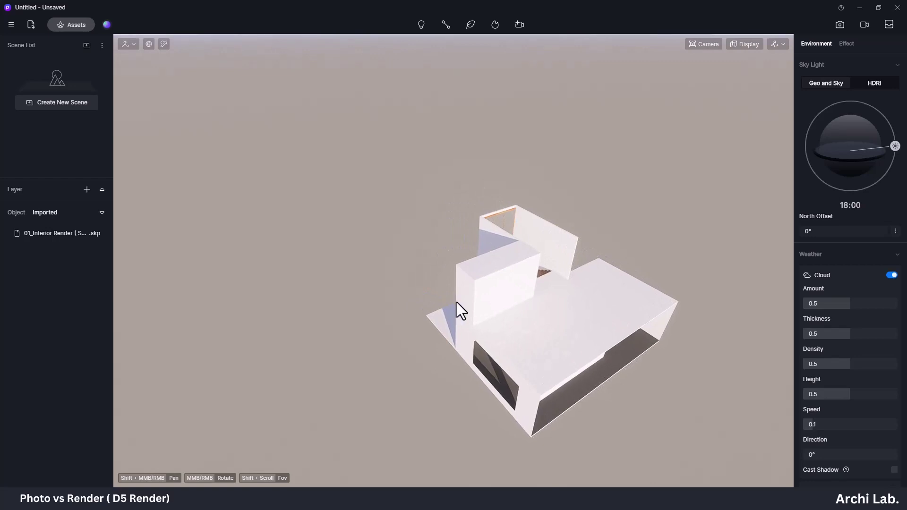
Switch to Fly mode and move the camera inside, facing the wooden staircase.
left_click(766, 72)
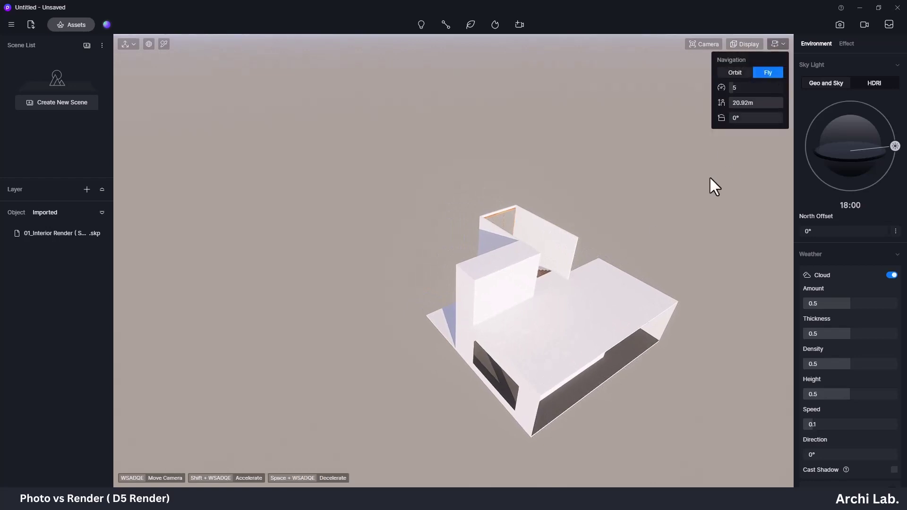
mouse_move(659, 386)
right_mouse_down()
mouse_move(541, 378)
mouse_move(517, 361)
mouse_move(419, 189)
right_mouse_up()
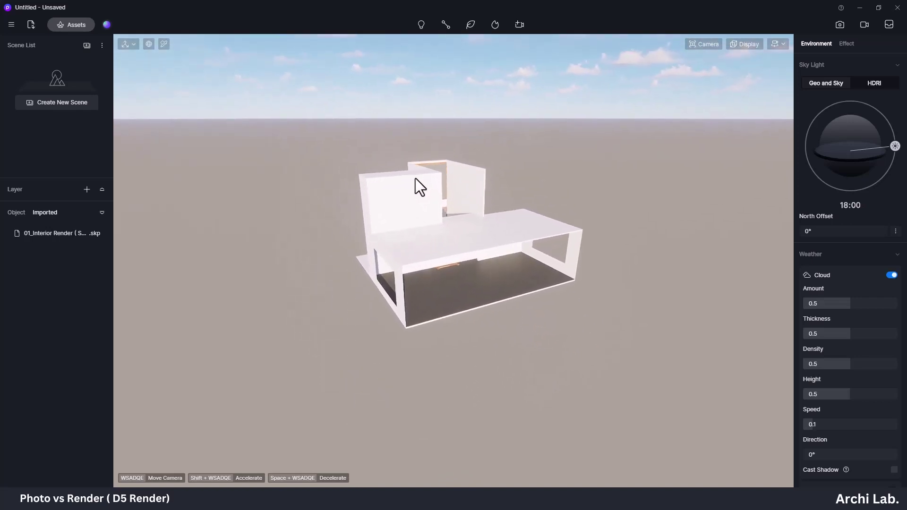
scroll(467, 225, "up", 5)
right_click_drag(351, 178, 272, 136)
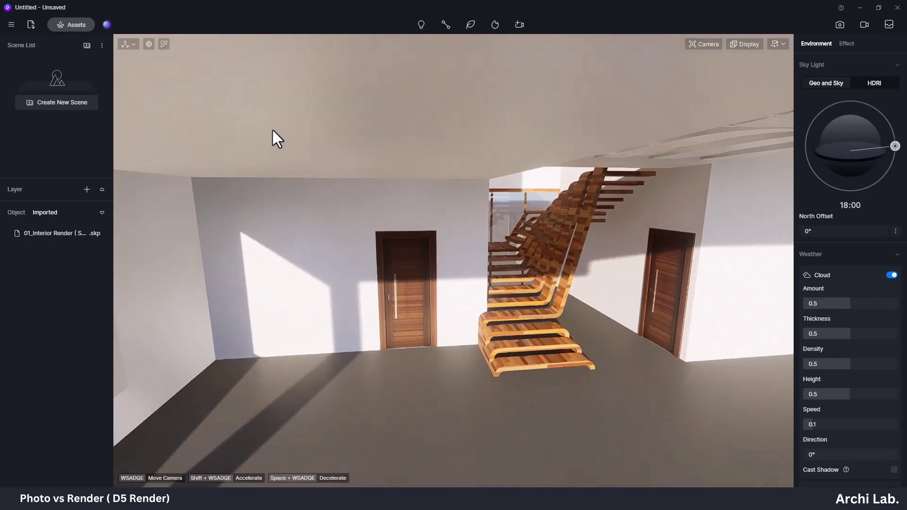
scroll(271, 128, "down", 5)
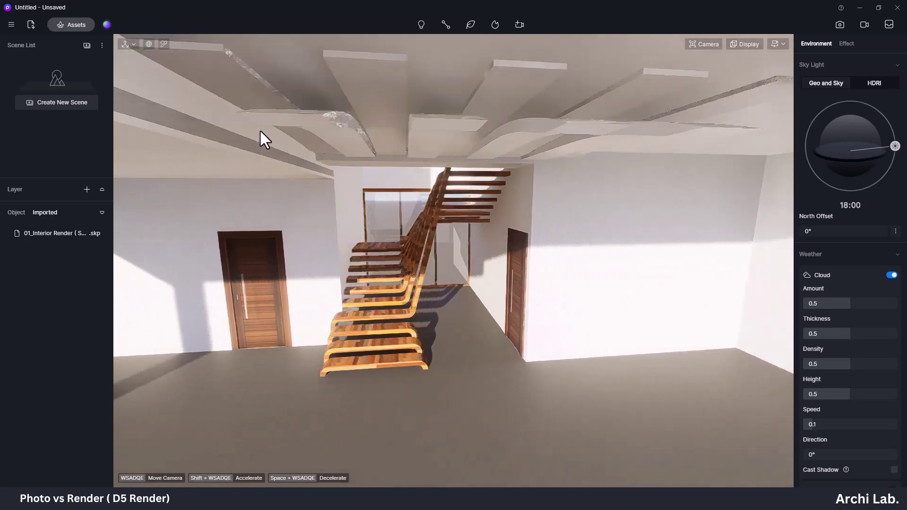
scroll(257, 135, "up", 5)
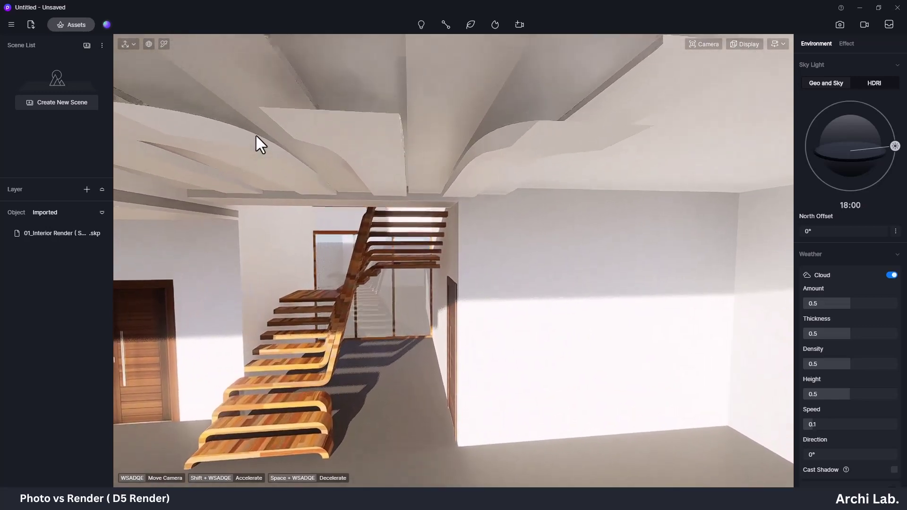
scroll(256, 135, "down", 5)
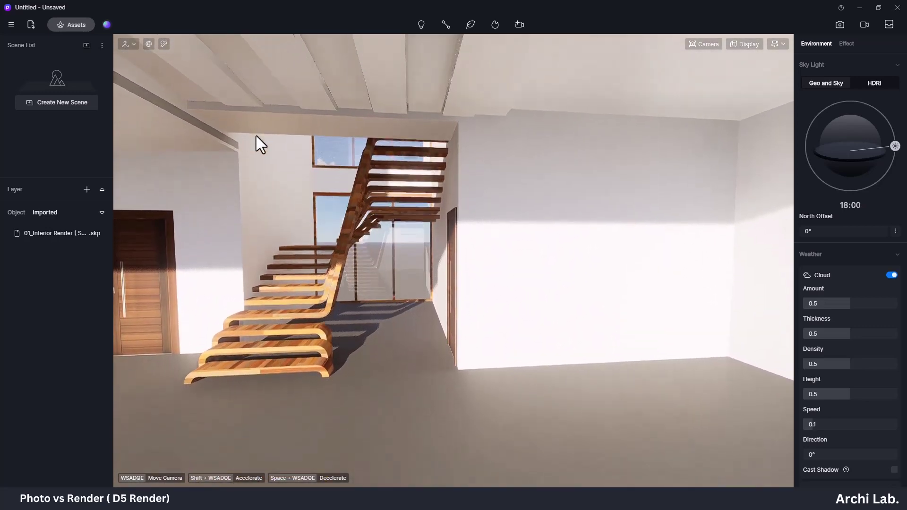
Frame the floating staircase between the two dark doors with WASDQE and mouse moves.
mouse_move(256, 135)
right_mouse_down()
mouse_move(195, 121)
mouse_move(202, 137)
mouse_move(260, 123)
mouse_move(253, 113)
right_mouse_up()
scroll(492, 274, "up", 3)
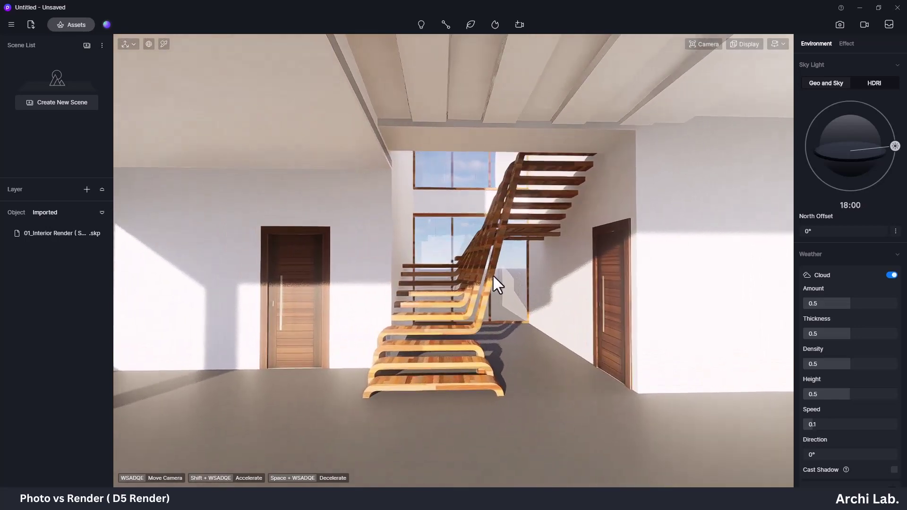
scroll(493, 274, "up", 1)
scroll(524, 285, "up", 2)
scroll(506, 284, "up", 1)
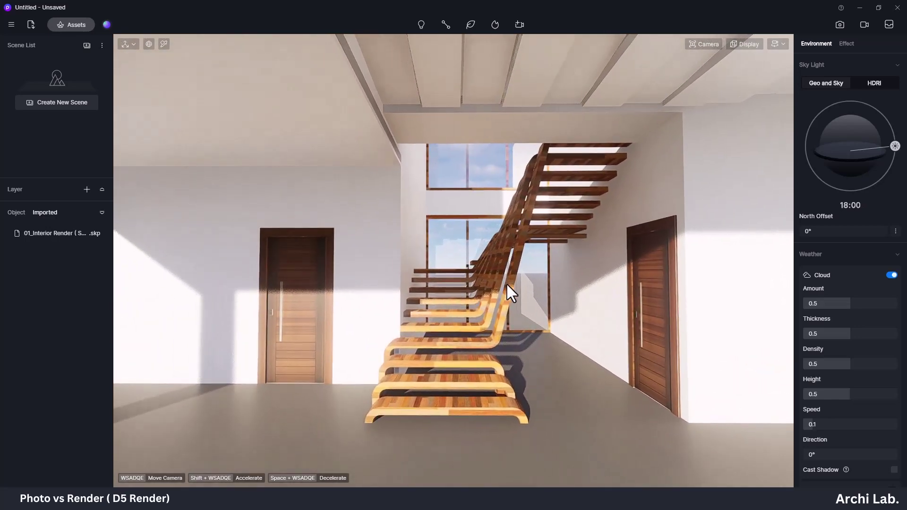
key("d")
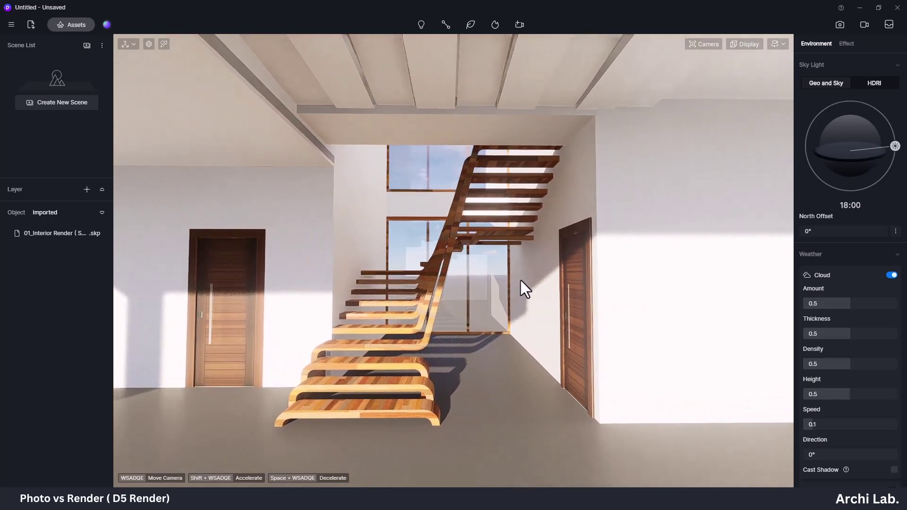
scroll(521, 280, "up", 2)
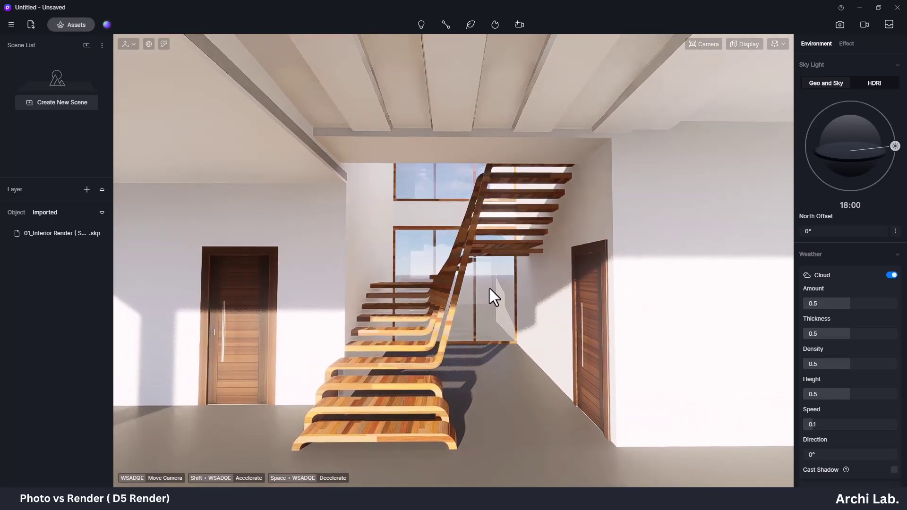
key("q")
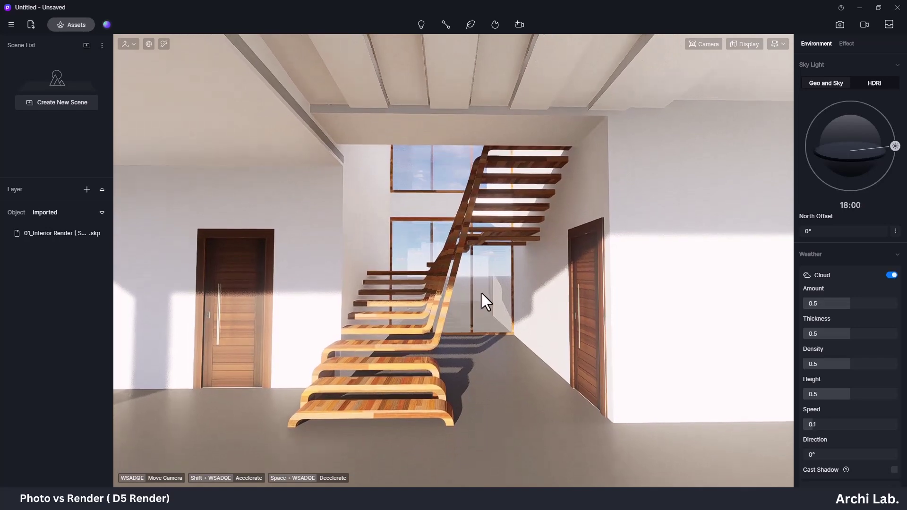
key("a")
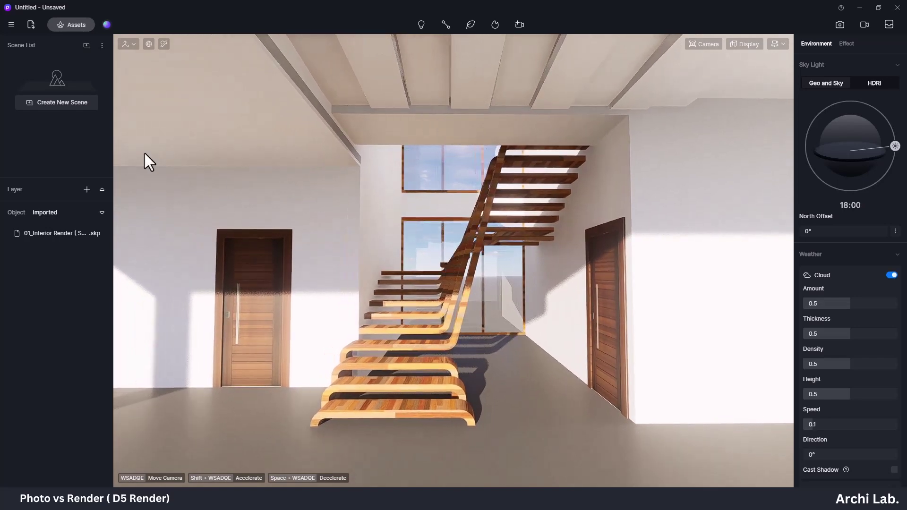
Move the sun to a mid-afternoon 15:11 position, lighting the tall windows.
left_click_drag(876, 129, 822, 117)
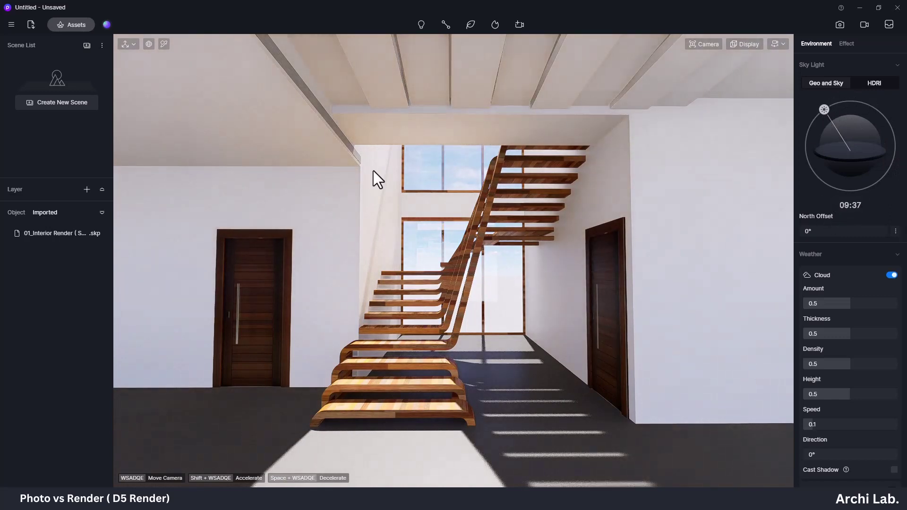
mouse_move(822, 109)
left_mouse_down()
mouse_move(816, 124)
mouse_move(849, 106)
mouse_move(824, 118)
mouse_move(819, 145)
mouse_move(837, 172)
left_mouse_up()
left_click_drag(904, 156, 898, 116)
key("e")
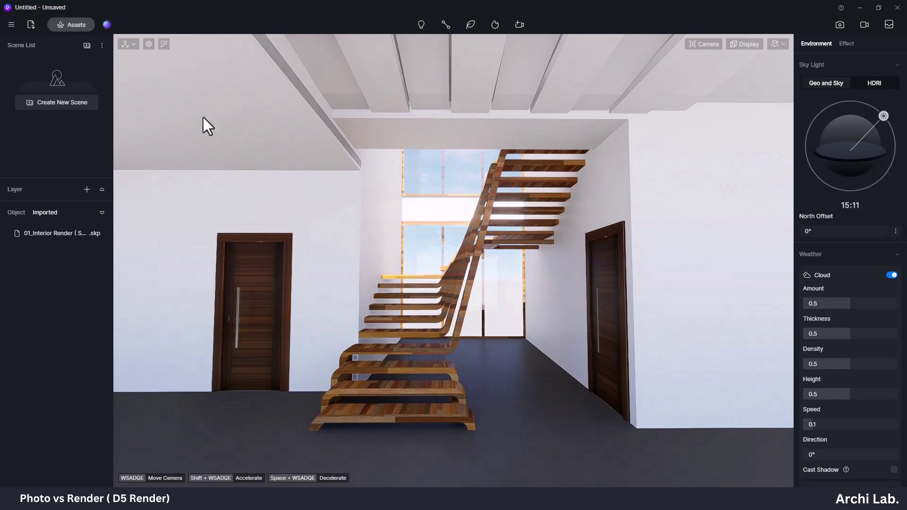
Set the door material's Base Color Map colour space to Linear, lightening the doors.
left_click(164, 48)
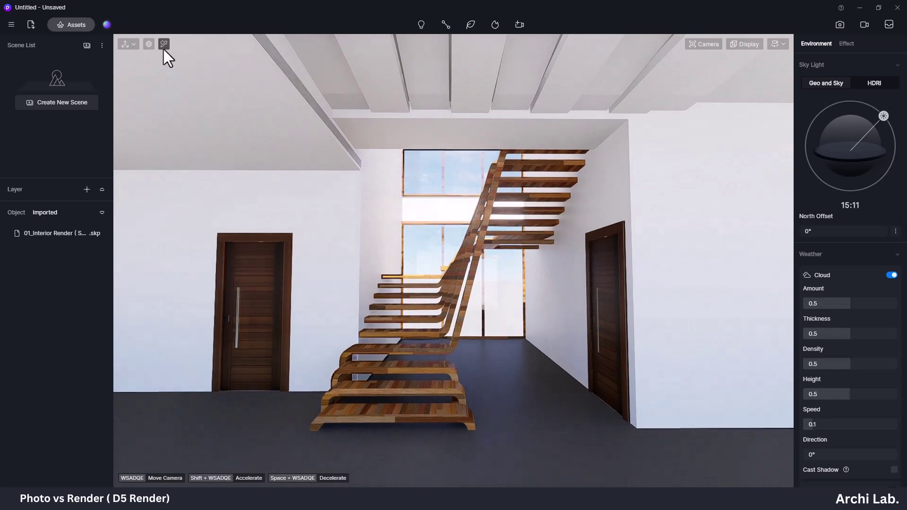
left_click(264, 268)
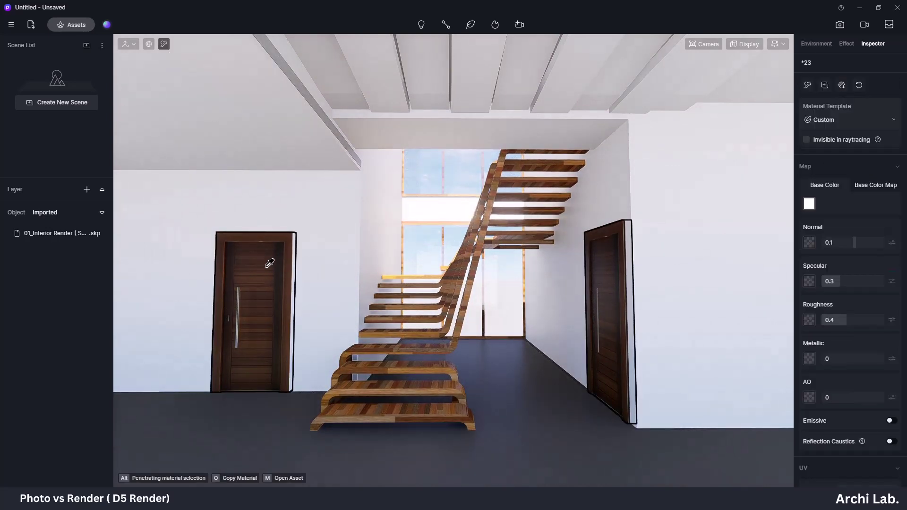
left_click(869, 185)
left_click(892, 203)
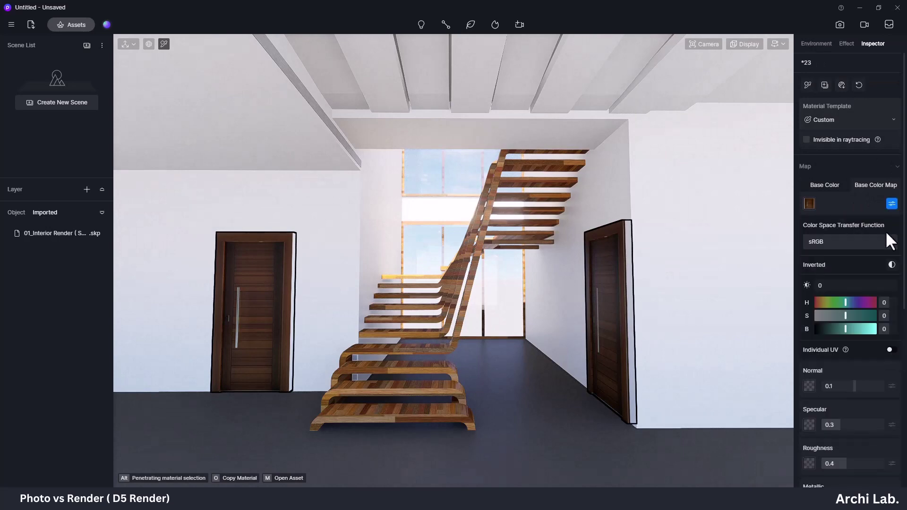
left_click(882, 240)
left_click(840, 258)
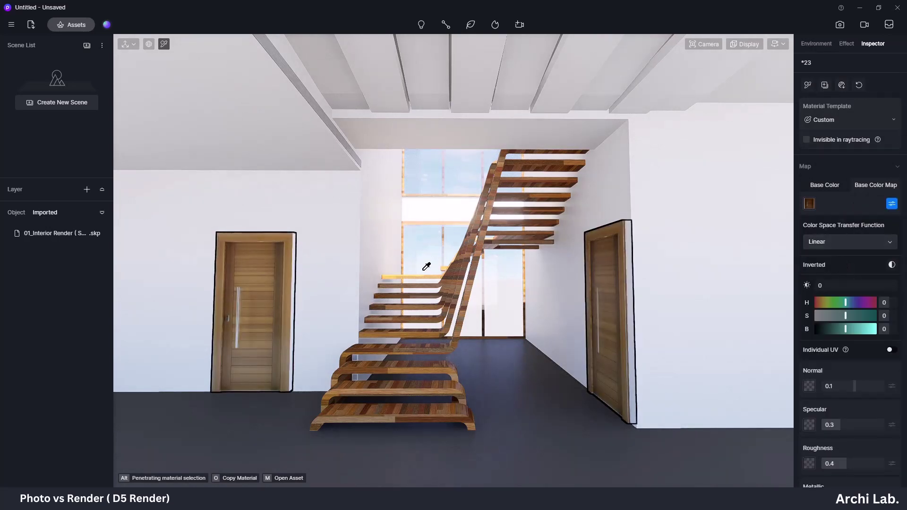
key("Escape")
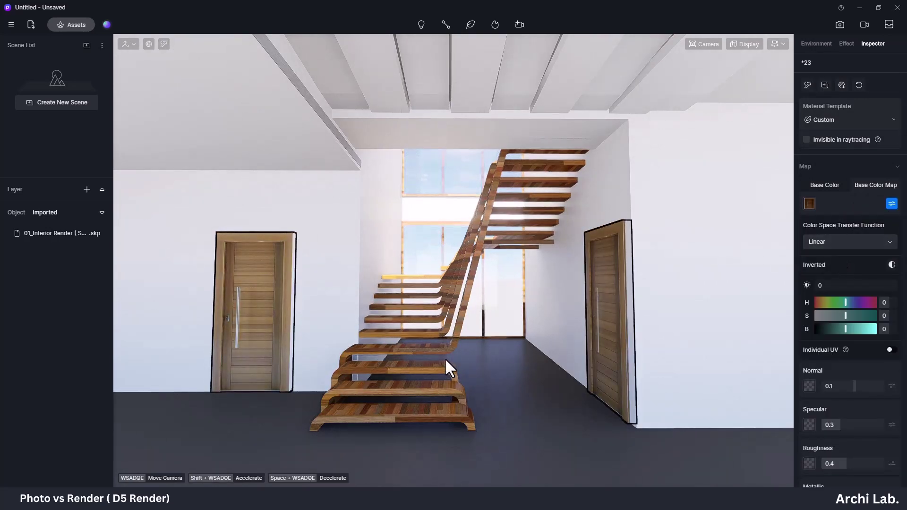
Pick the stairs' Wood_Floor_Dark material for editing.
scroll(425, 350, "up", 5)
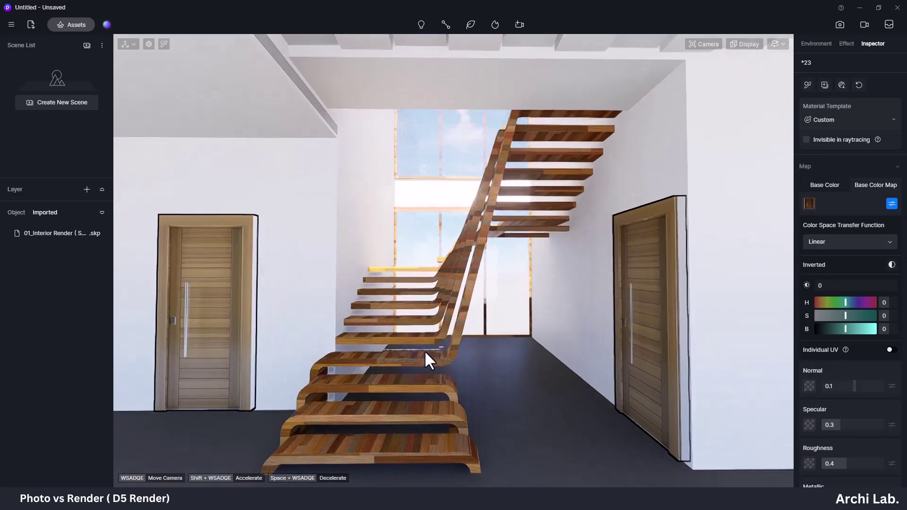
scroll(359, 396, "up", 2)
scroll(356, 401, "up", 2)
scroll(339, 411, "up", 2)
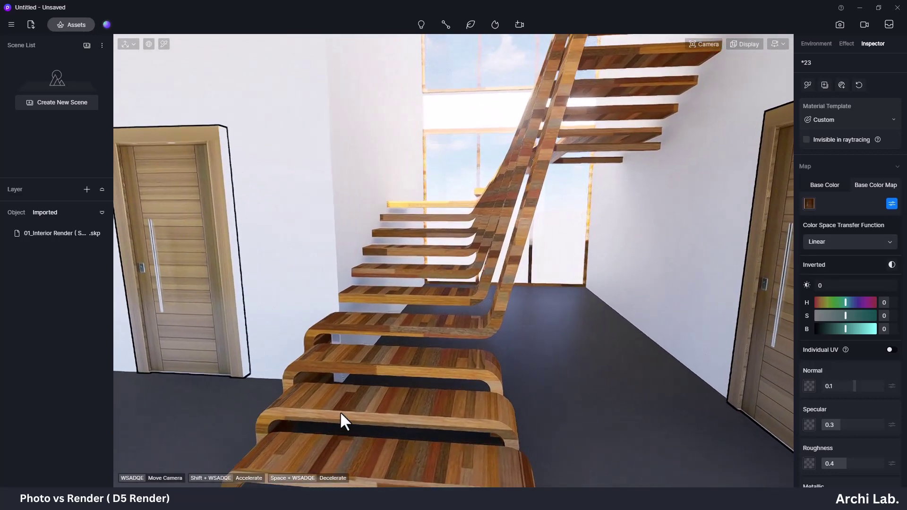
scroll(341, 431, "up", 2)
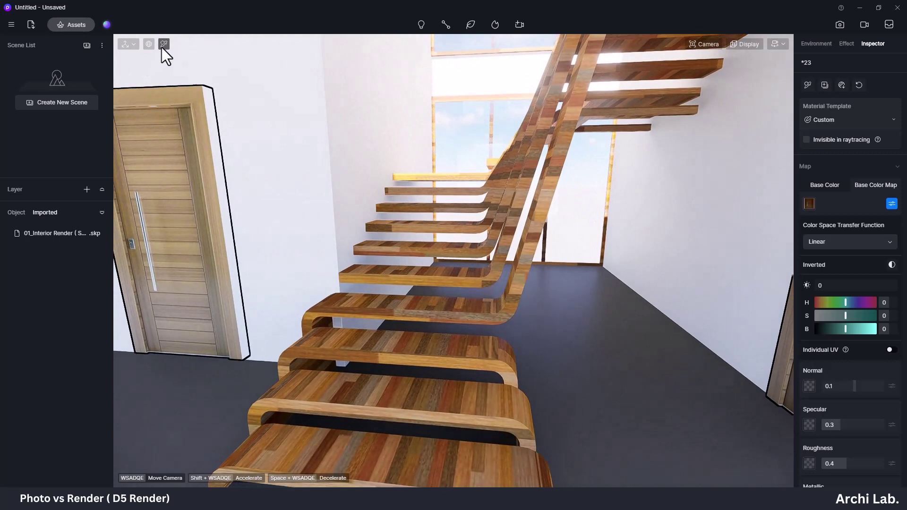
left_click(164, 44)
left_click(343, 378)
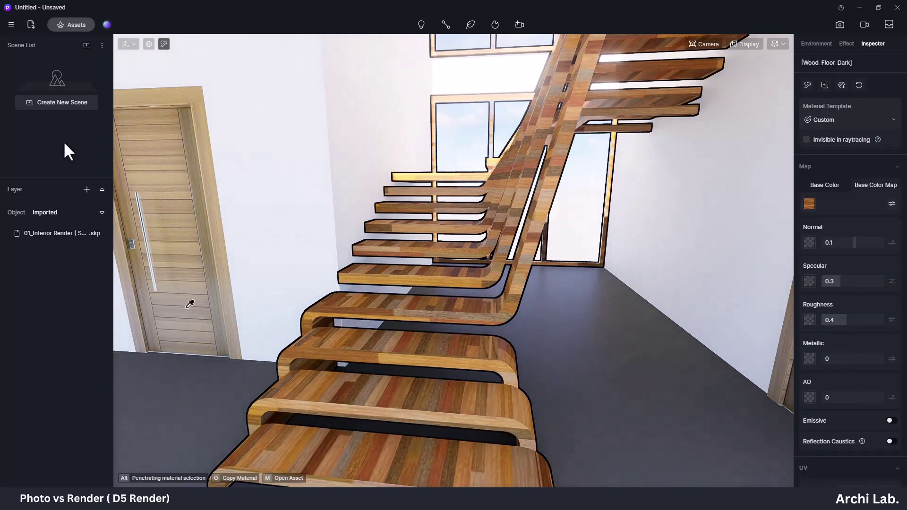
Apply Cherry03 from Assets > Material > Wood to the stairs and close the library.
left_click(78, 24)
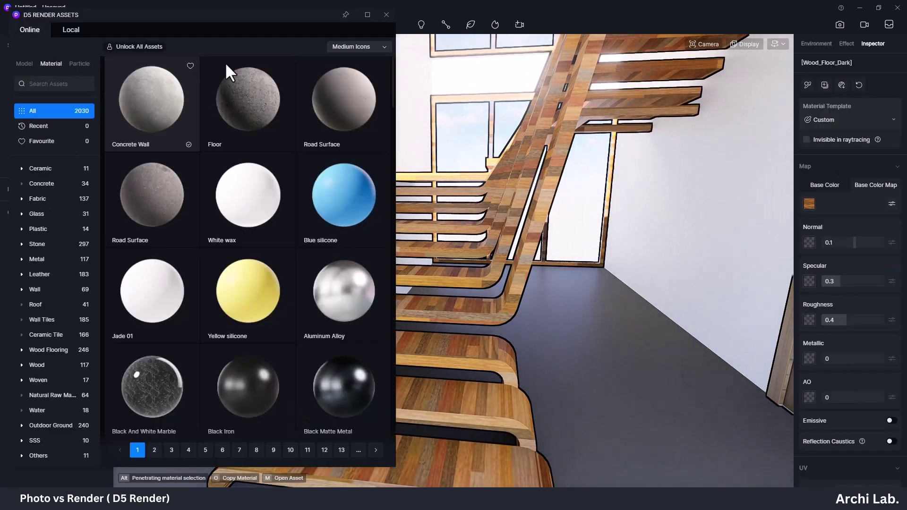
left_click(50, 367)
mouse_move(153, 13)
left_mouse_down()
mouse_move(144, 35)
mouse_move(157, 37)
mouse_move(149, 35)
left_mouse_up()
scroll(168, 269, "down", 3)
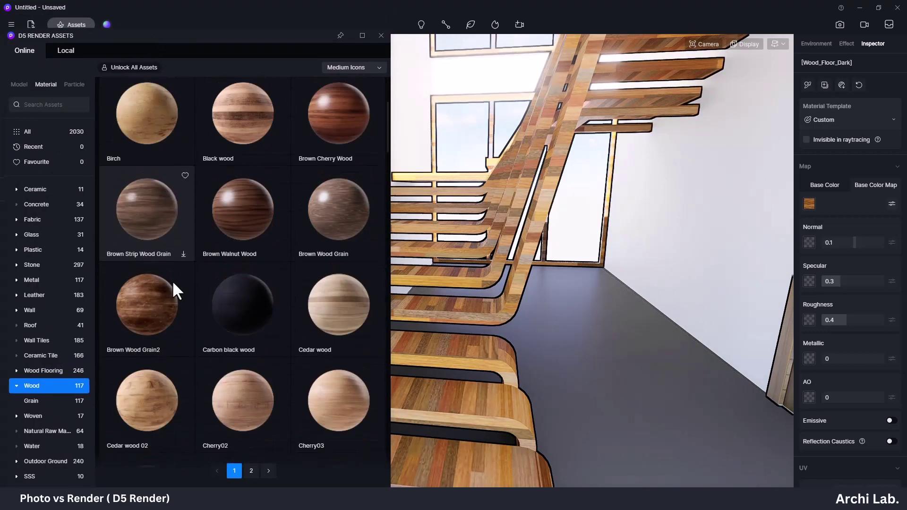
scroll(173, 283, "down", 3)
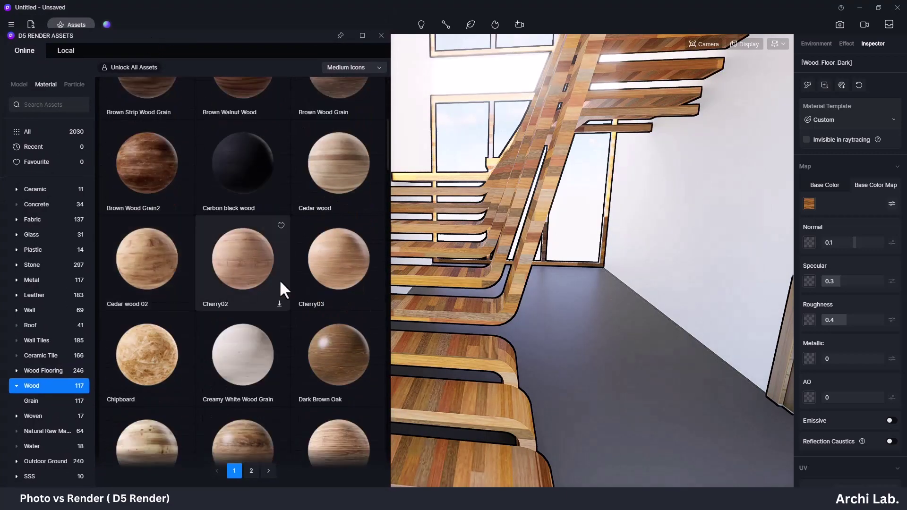
left_click_drag(344, 265, 464, 342)
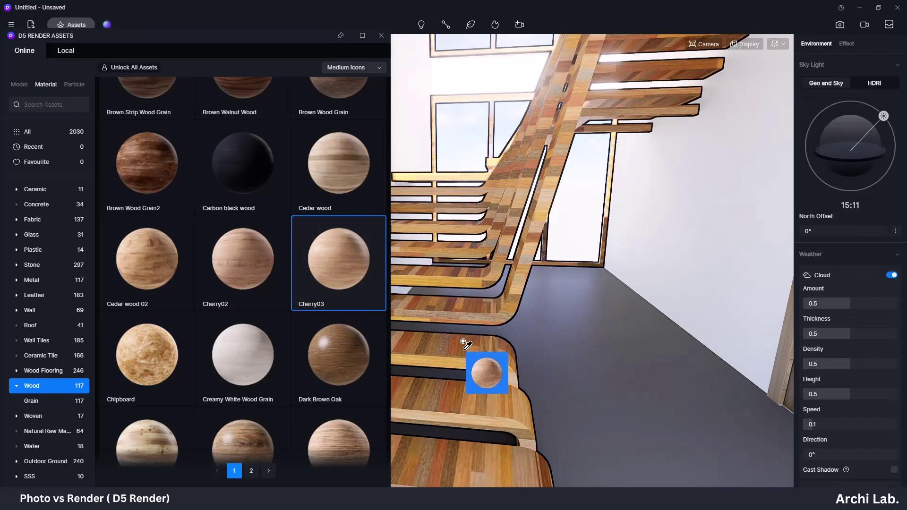
left_click_drag(464, 341, 463, 341)
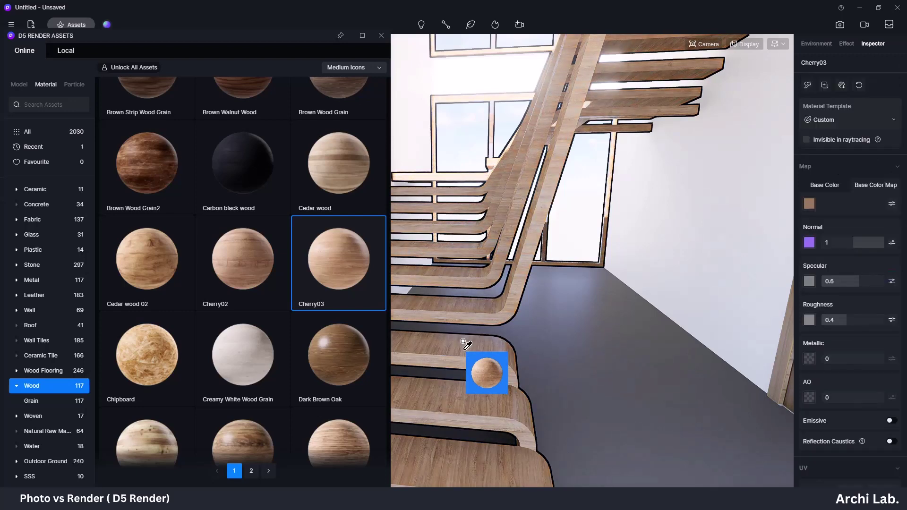
left_click(381, 36)
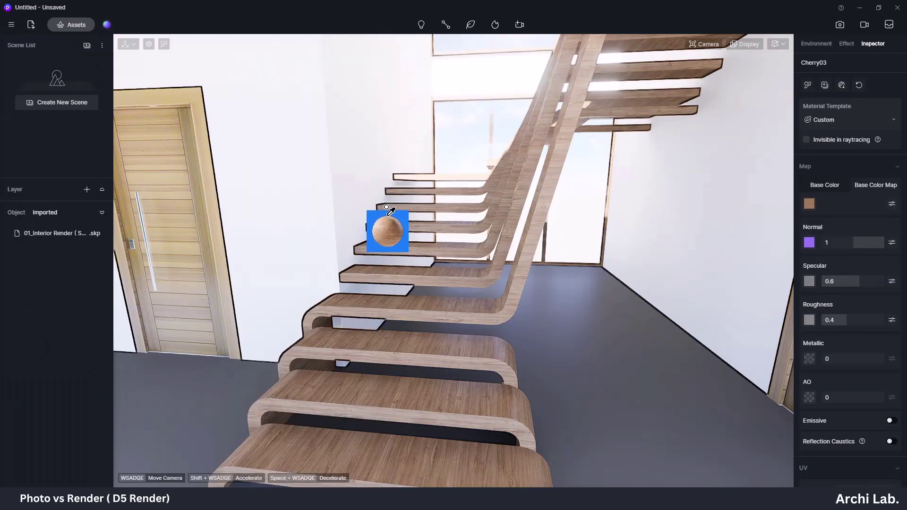
left_click_drag(464, 208, 460, 219)
Orbit and fly around to view the whole Cherry03 staircase.
right_click_drag(427, 245, 528, 170)
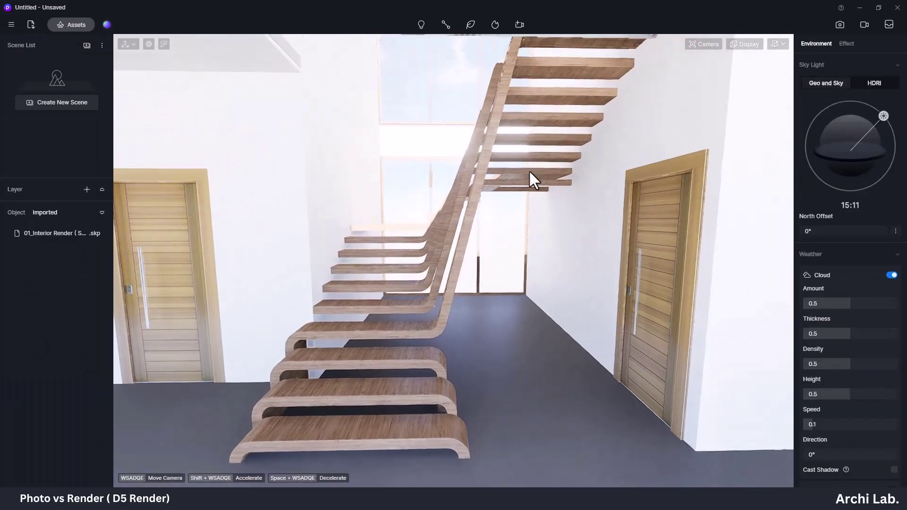
scroll(500, 169, "down", 3)
scroll(498, 240, "down", 3)
scroll(539, 211, "down", 2)
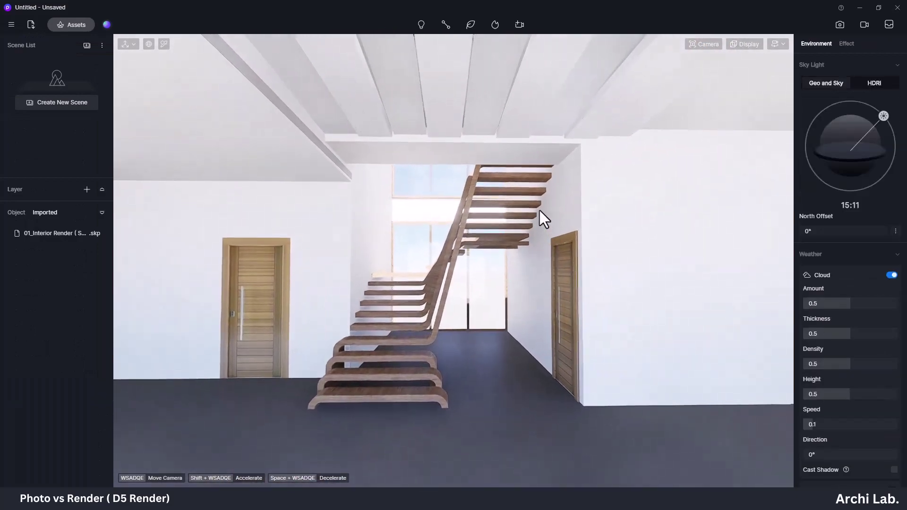
scroll(431, 324, "up", 1)
scroll(468, 358, "up", 2)
scroll(458, 350, "up", 2)
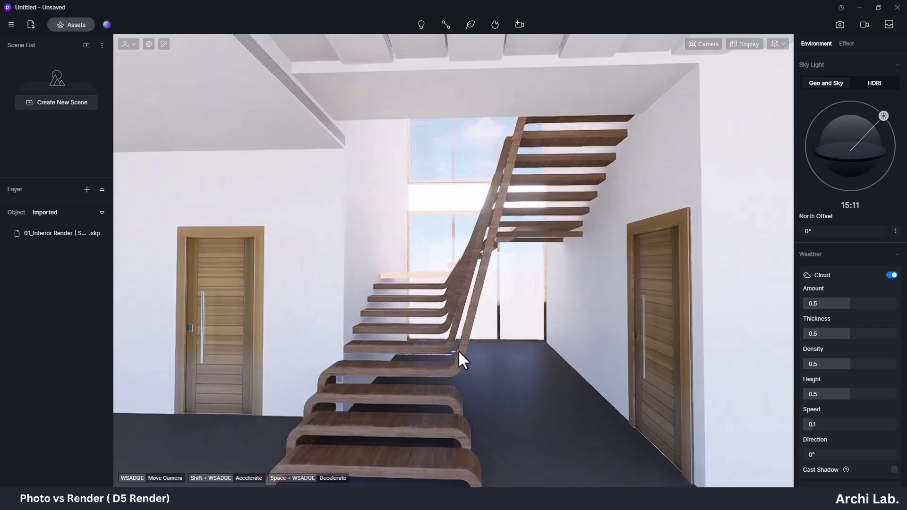
scroll(427, 303, "up", 3)
Look toward the right-hand door and back, then reopen the material library.
right_click_drag(427, 302, 651, 367)
scroll(314, 334, "up", 2)
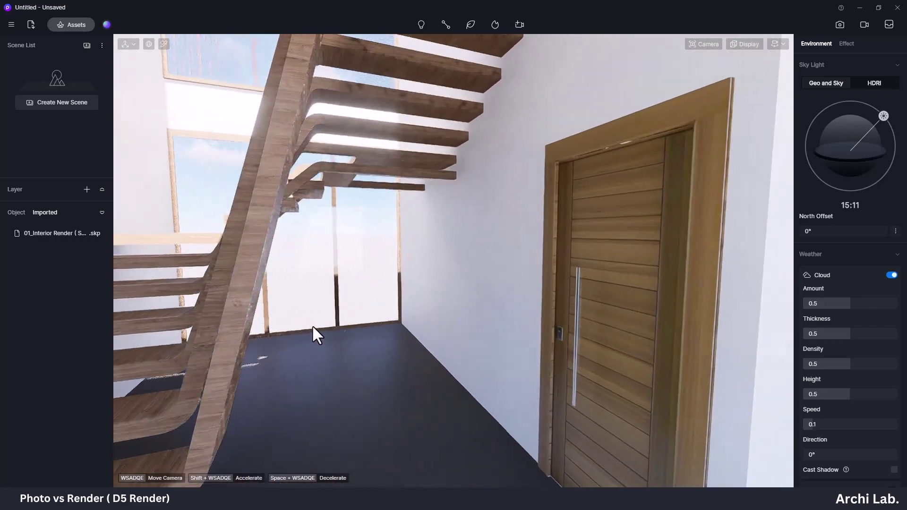
scroll(470, 277, "up", 2)
scroll(473, 199, "down", 3)
scroll(484, 279, "down", 3)
mouse_move(487, 282)
right_mouse_down()
mouse_move(304, 283)
mouse_move(509, 284)
mouse_move(526, 242)
right_mouse_up()
scroll(310, 291, "up", 1)
scroll(311, 293, "up", 2)
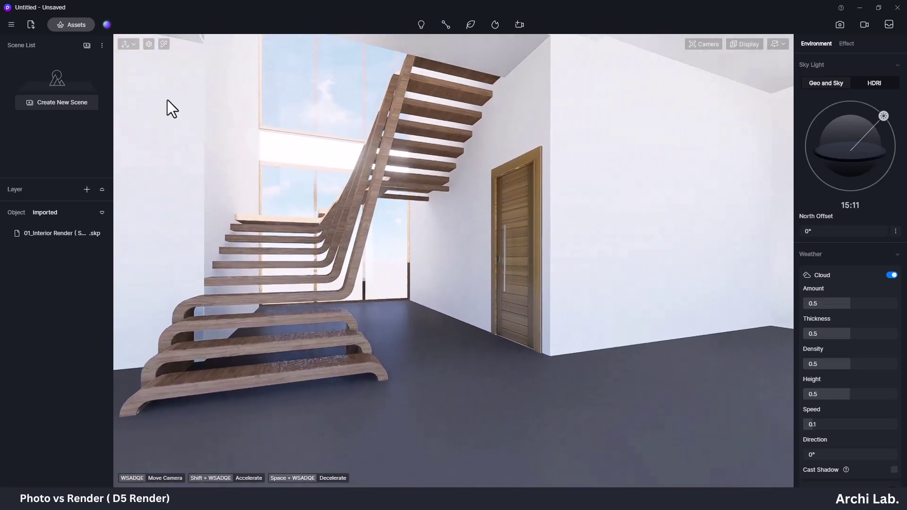
left_click(84, 28)
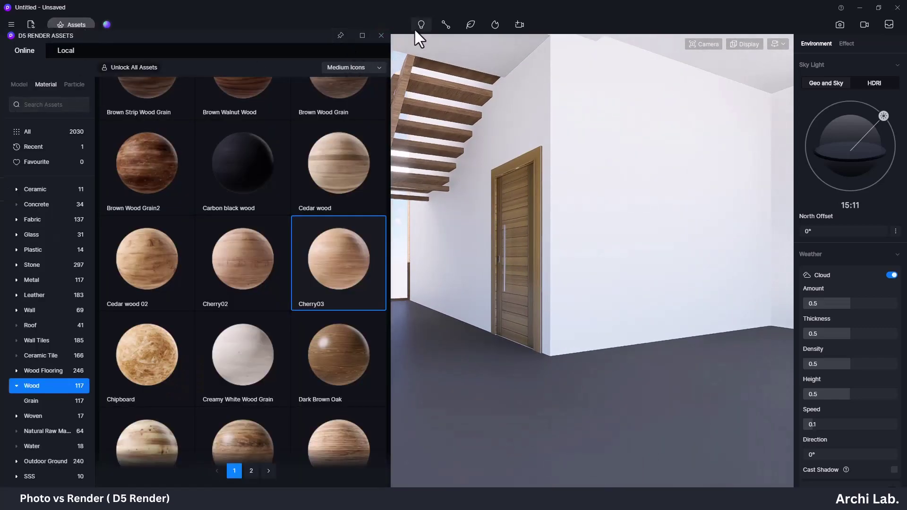
Apply the 1:2 Jazz white tile from Ceramic Tile to the floor and close Assets.
left_click(380, 36)
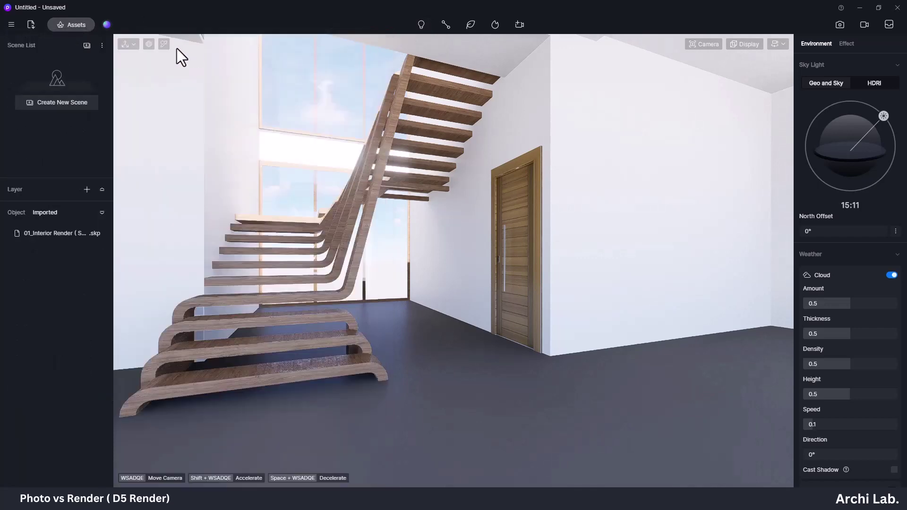
left_click(164, 45)
left_click(506, 409)
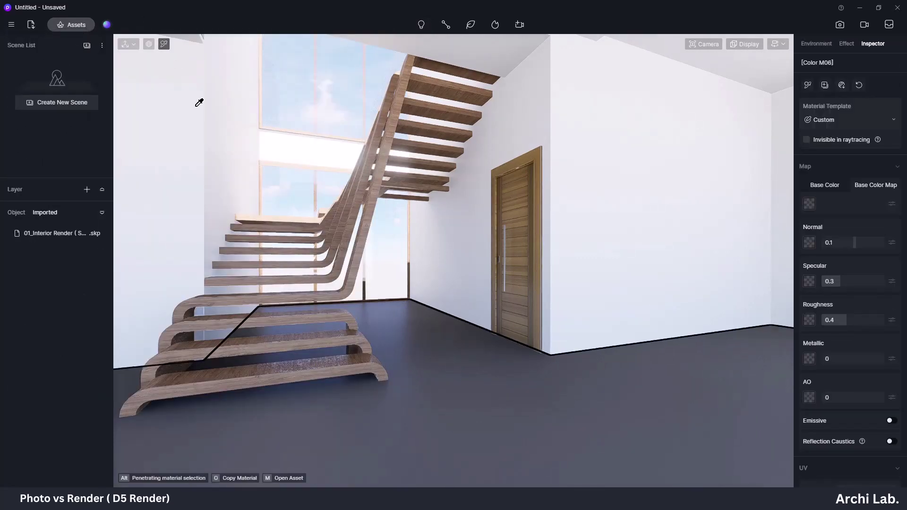
left_click(84, 24)
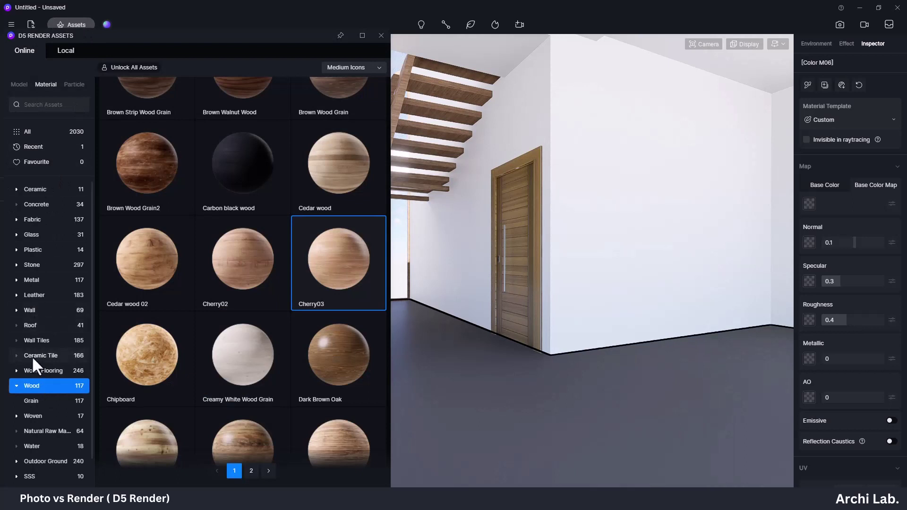
left_click(16, 388)
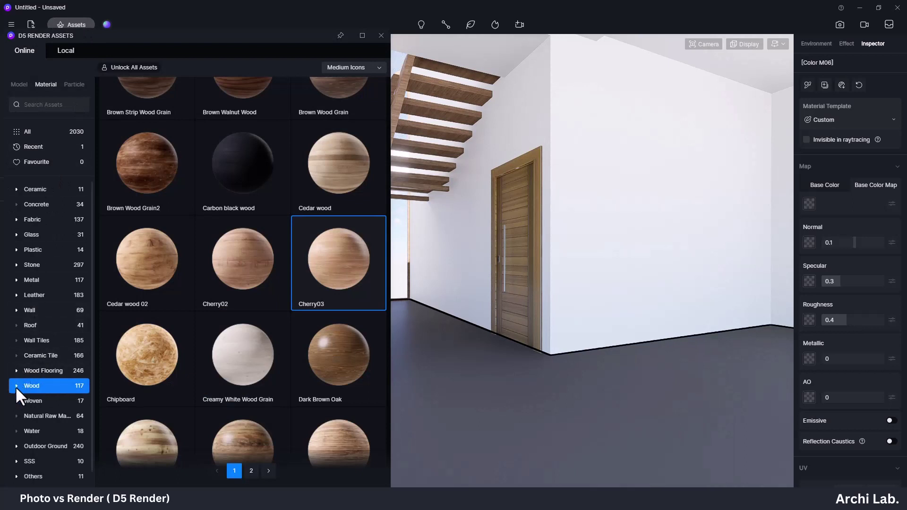
left_click(40, 354)
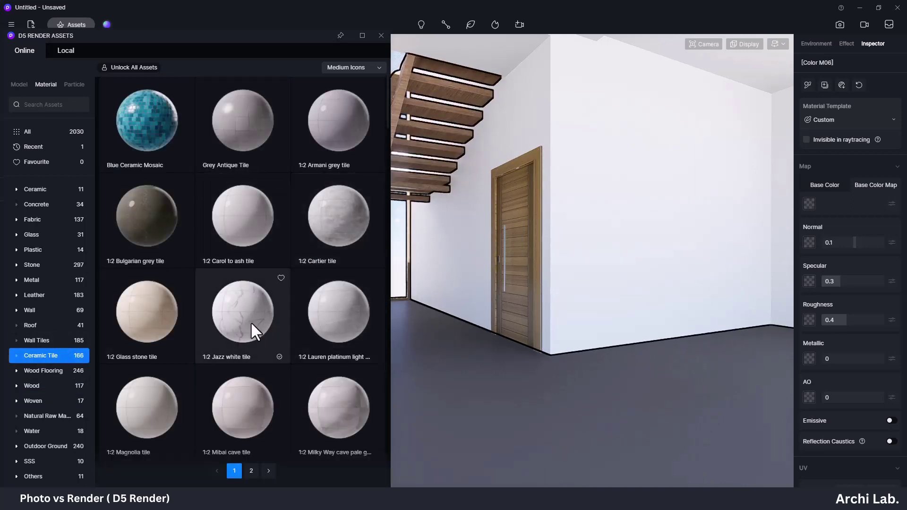
left_click_drag(243, 319, 544, 404)
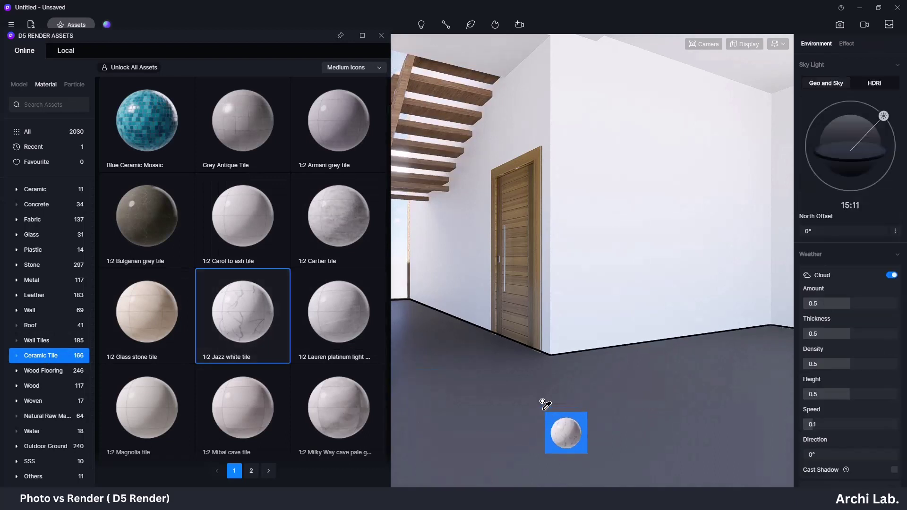
left_click(543, 402)
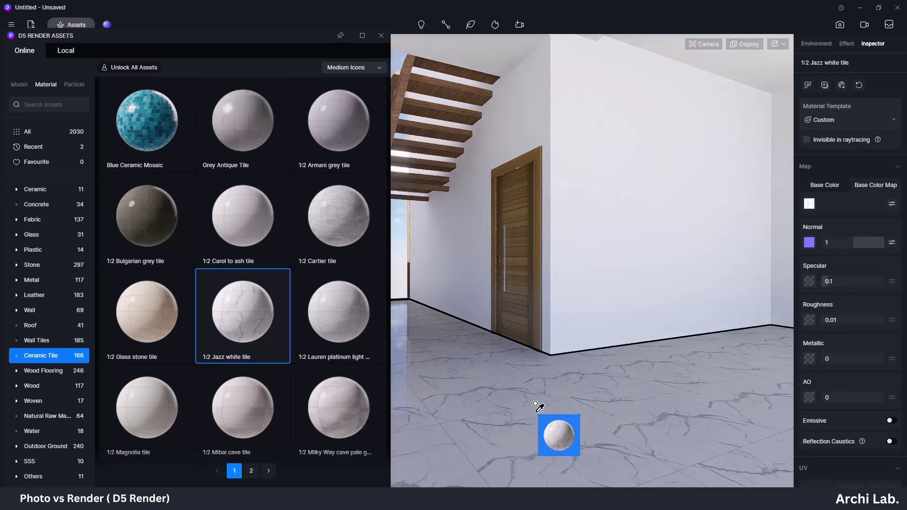
left_click(382, 35)
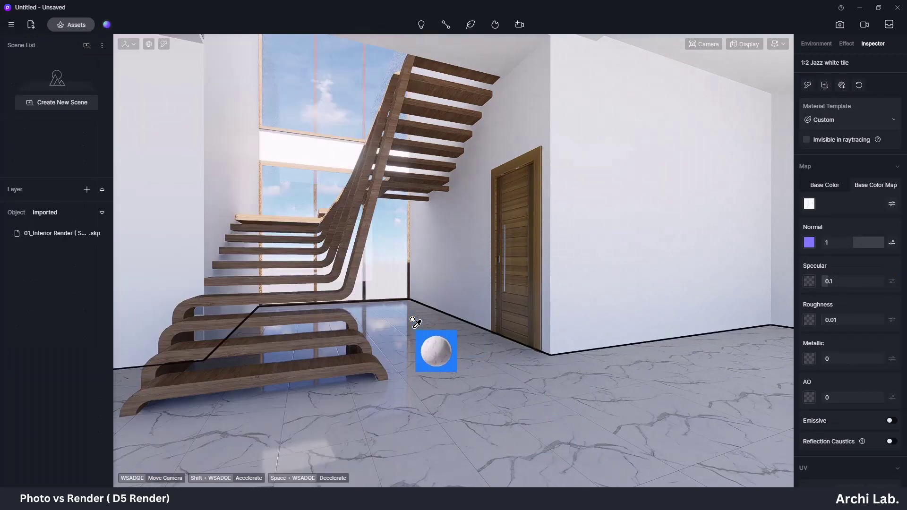
Pick the floor's Jazz white tile and set its Roughness to 0.21.
mouse_move(441, 405)
right_mouse_down()
mouse_move(386, 410)
mouse_move(381, 401)
mouse_move(291, 417)
mouse_move(441, 384)
mouse_move(438, 361)
mouse_move(419, 377)
mouse_move(433, 378)
right_mouse_up()
scroll(404, 392, "up", 2)
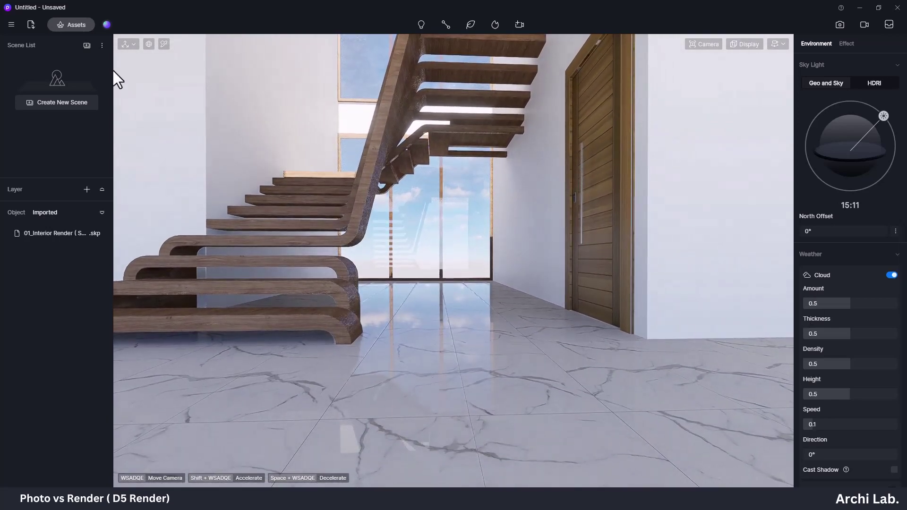
left_click(164, 45)
left_click(457, 371)
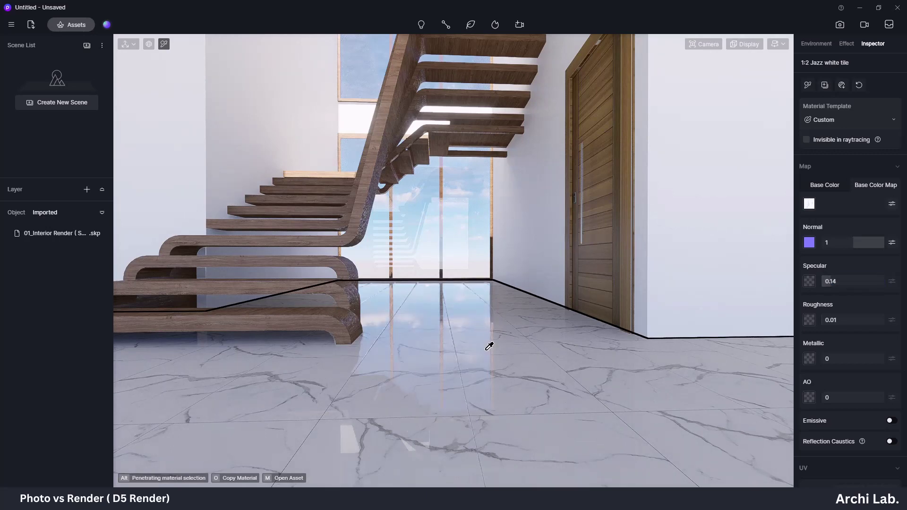
mouse_move(839, 323)
left_mouse_down()
mouse_move(849, 322)
mouse_move(835, 324)
left_mouse_up()
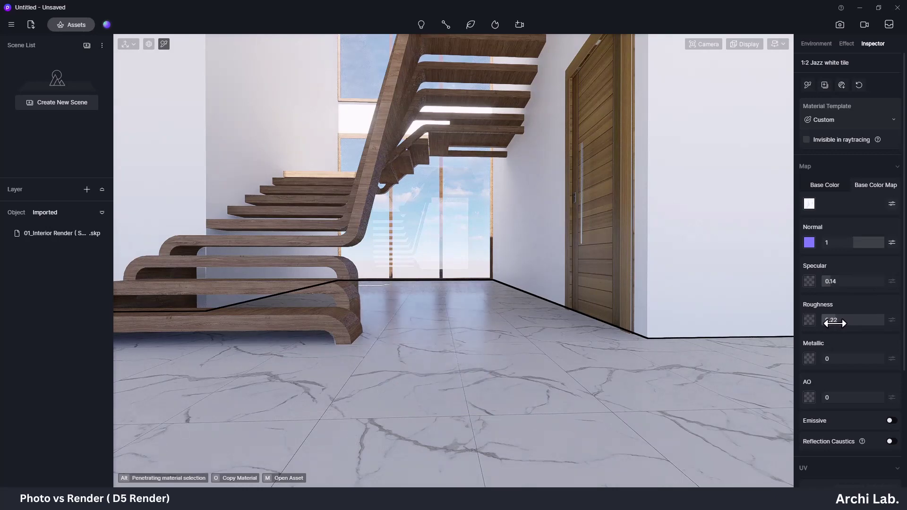
Set the floor tile's Metallic to 0.05 and scroll down to the UV settings.
scroll(552, 395, "up", 5)
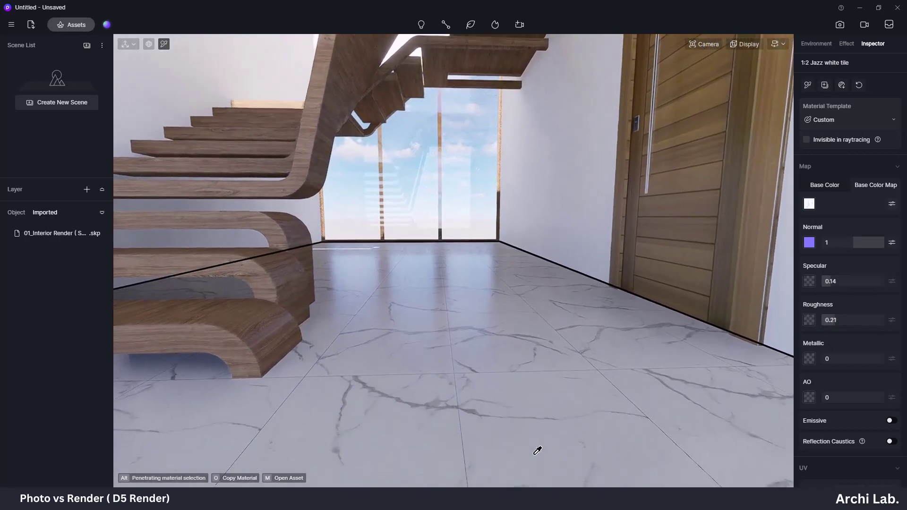
right_click_drag(538, 451, 534, 428)
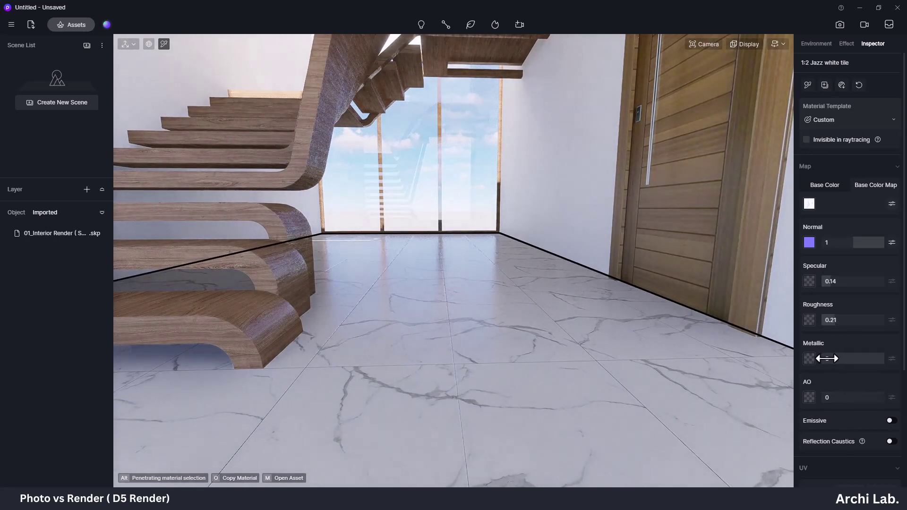
mouse_move(831, 359)
left_mouse_down()
mouse_move(841, 360)
mouse_move(834, 362)
left_mouse_up()
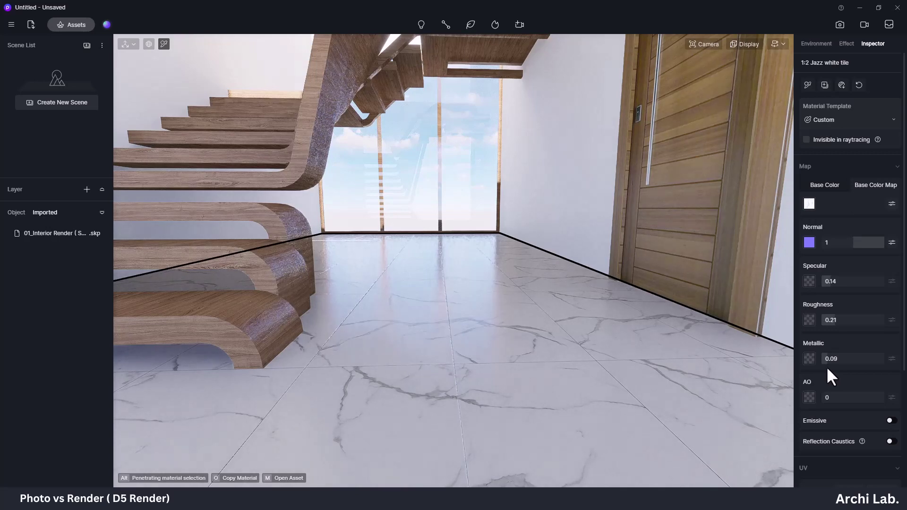
left_click_drag(828, 369, 825, 377)
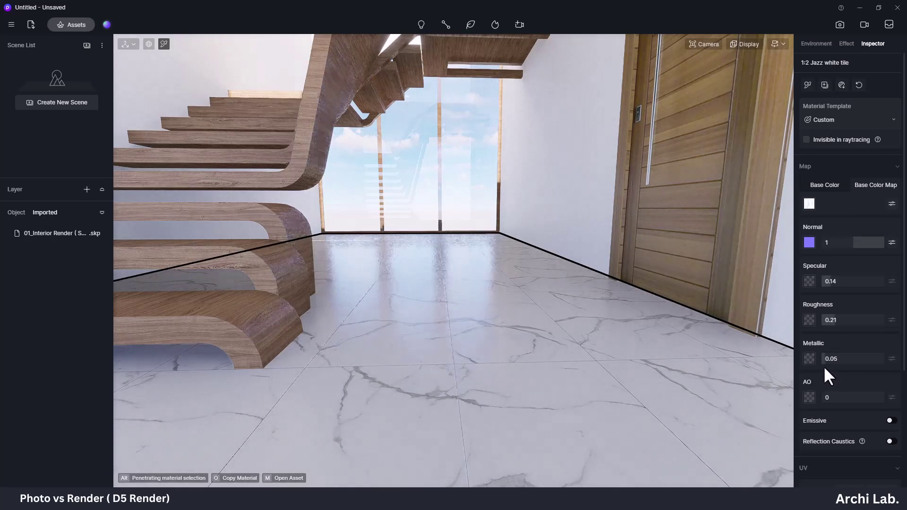
scroll(527, 289, "down", 5)
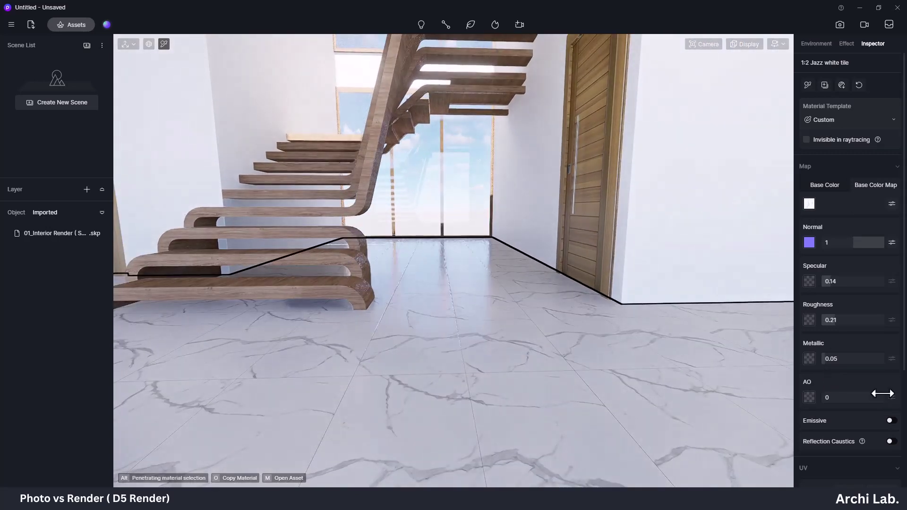
scroll(880, 391, "down", 3)
scroll(869, 419, "down", 3)
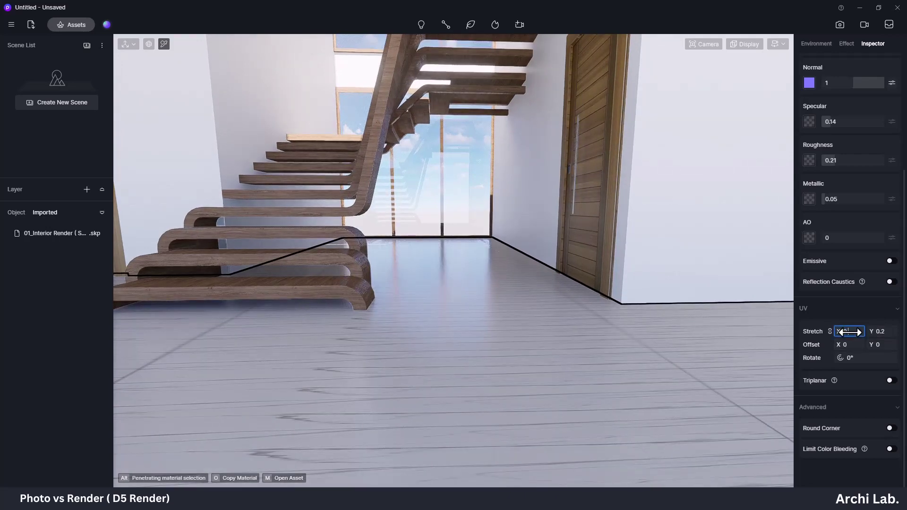
Unlink the UV stretch and set the marble floor's Y Stretch to 0.2, matching X.
left_click(830, 331)
left_click_drag(875, 331, 882, 334)
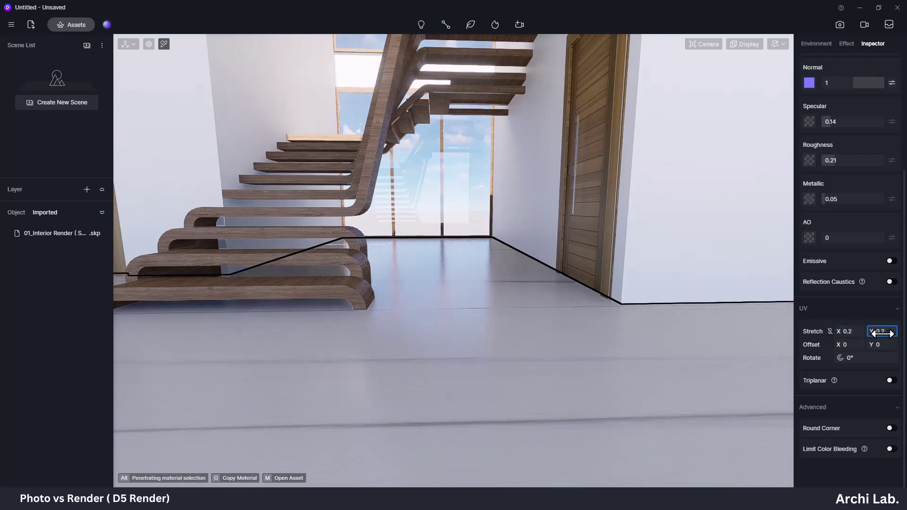
scroll(608, 353, "down", 3)
scroll(608, 353, "down", 3)
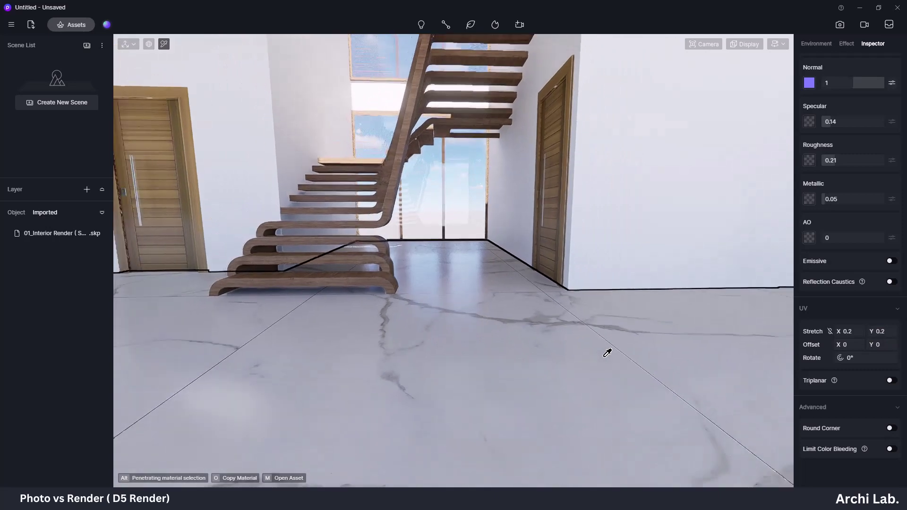
scroll(399, 263, "up", 3)
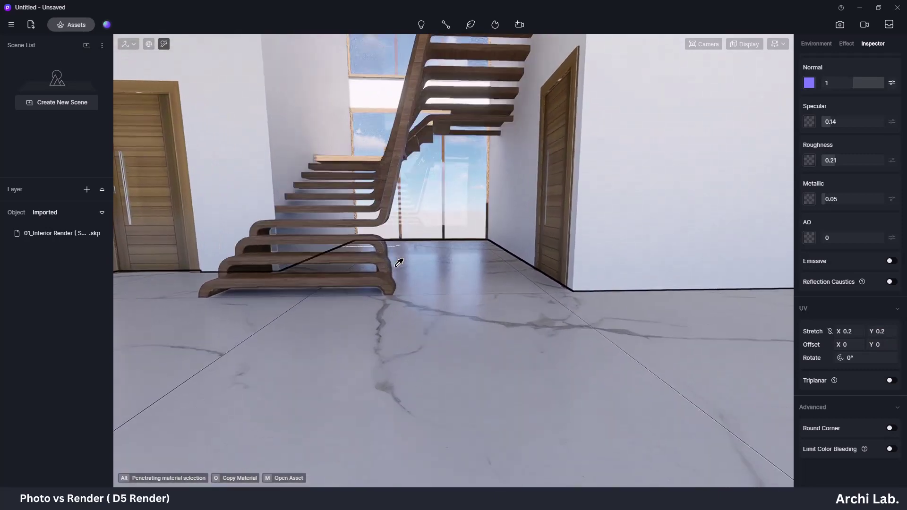
scroll(520, 355, "down", 2)
Exit material picking and orbit the view past the left door up to the ceiling.
key("Escape")
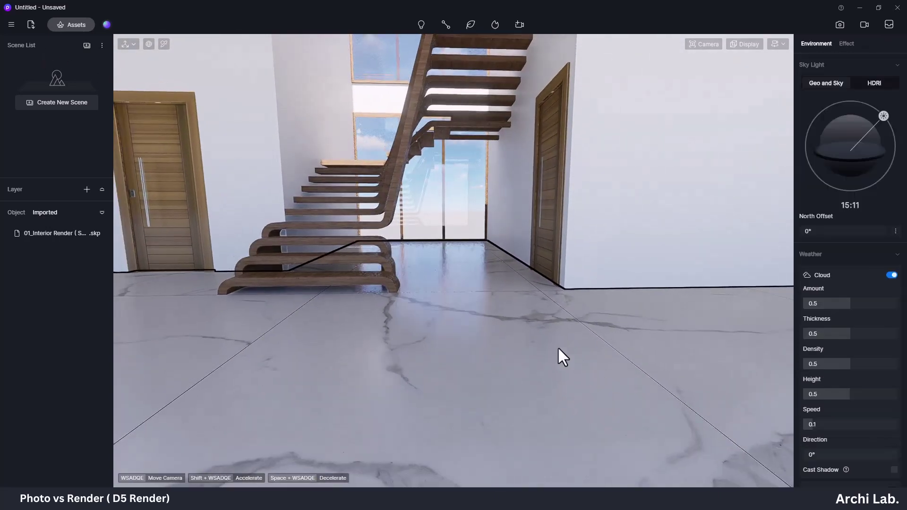
mouse_move(558, 347)
right_mouse_down()
mouse_move(404, 314)
mouse_move(403, 266)
mouse_move(314, 266)
mouse_move(204, 281)
mouse_move(481, 296)
mouse_move(361, 245)
mouse_move(391, 239)
right_mouse_up()
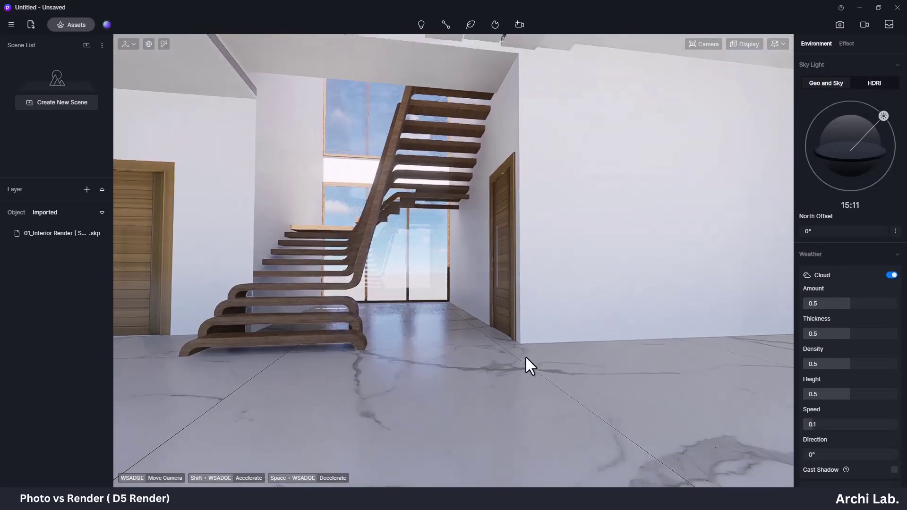
mouse_move(525, 364)
right_mouse_down()
mouse_move(471, 339)
mouse_move(471, 280)
mouse_move(182, 253)
mouse_move(319, 269)
mouse_move(409, 219)
right_mouse_up()
Eyedrop the wall material and show the Wall category in the material library.
left_click(164, 44)
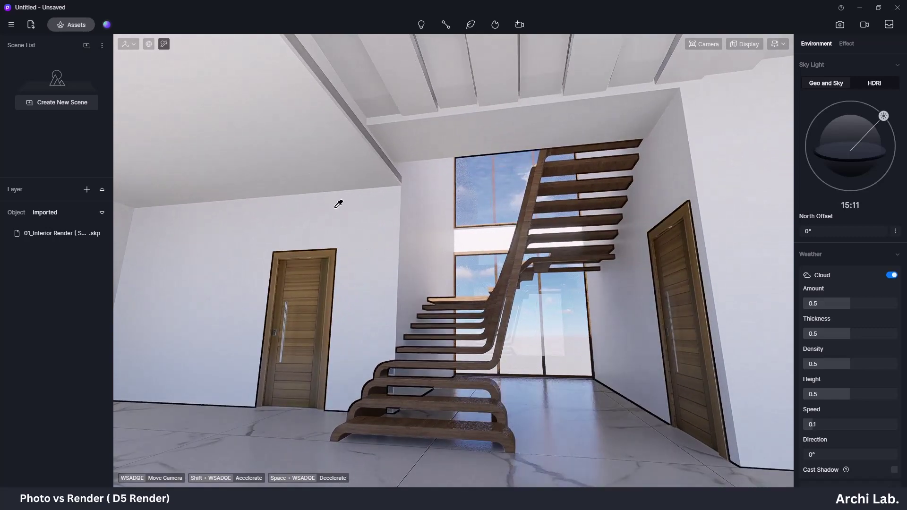
left_click(339, 204)
left_click(81, 26)
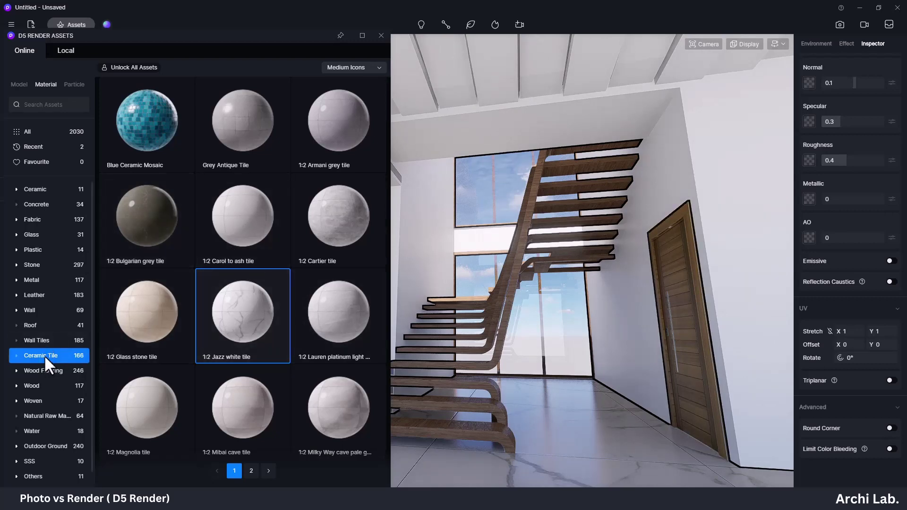
left_click(38, 307)
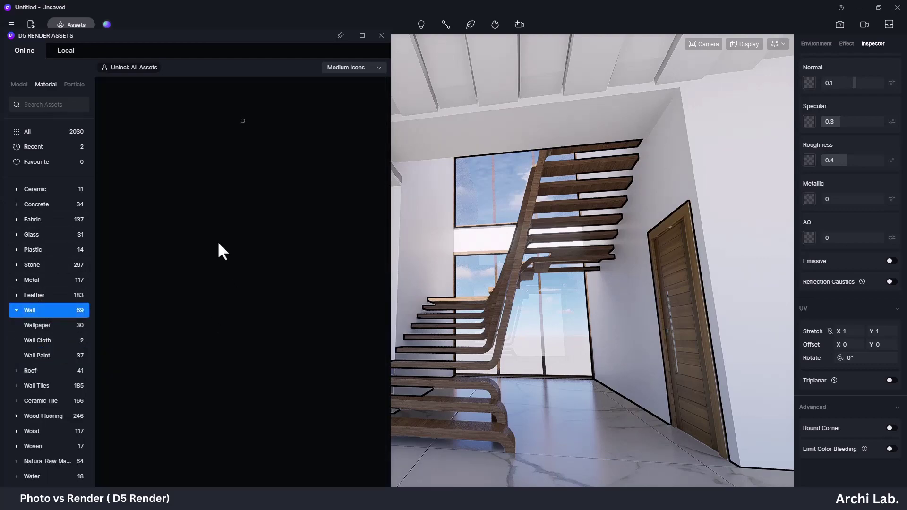
Apply White Wall Paint to the walls and close the asset library.
scroll(241, 303, "down", 3)
scroll(267, 347, "down", 3)
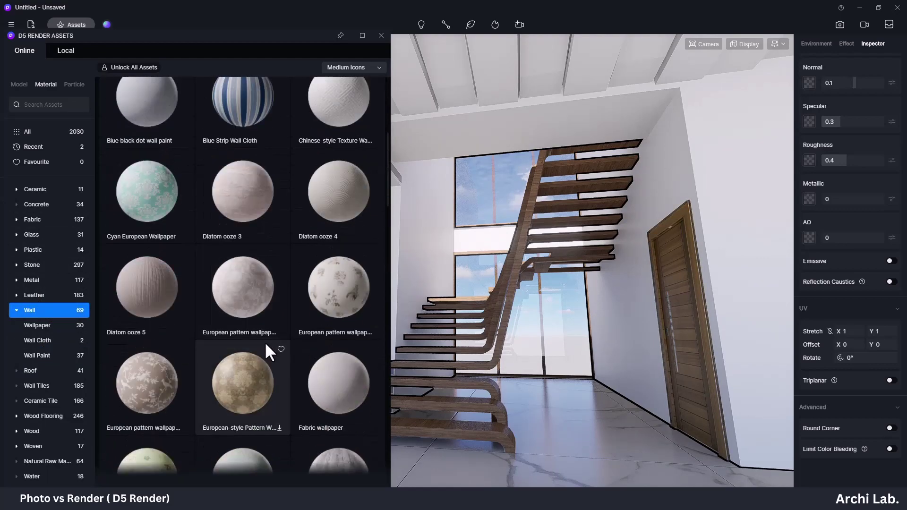
scroll(265, 349, "down", 3)
scroll(263, 354, "down", 3)
scroll(255, 355, "down", 4)
scroll(249, 361, "down", 2)
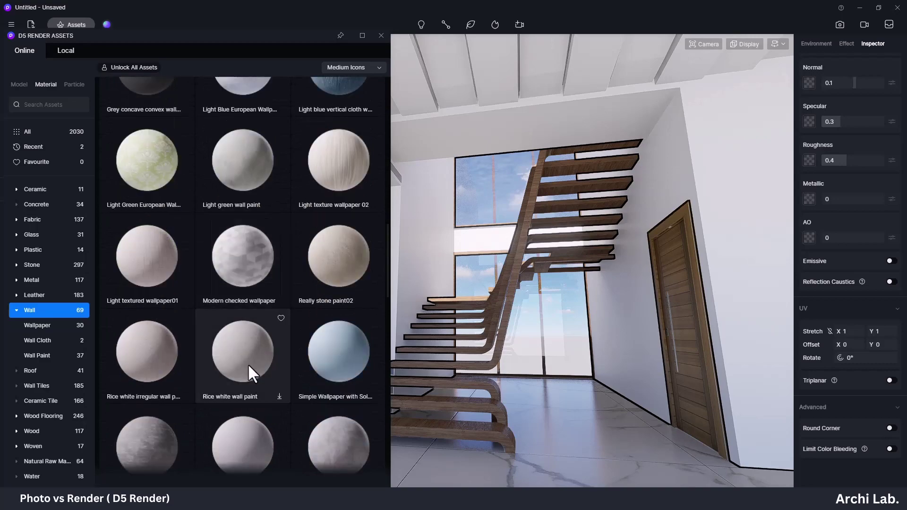
scroll(248, 364, "down", 2)
scroll(246, 359, "down", 2)
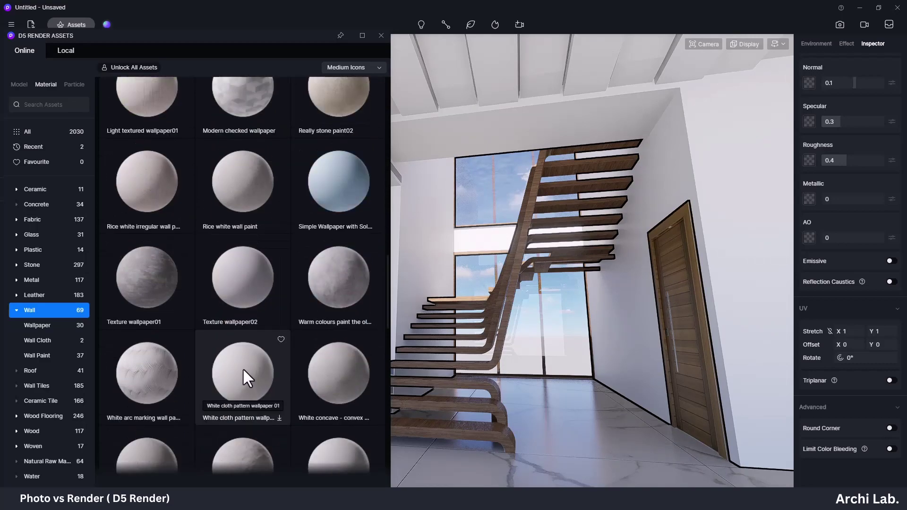
scroll(243, 367, "down", 3)
scroll(240, 367, "down", 4)
scroll(248, 359, "down", 2)
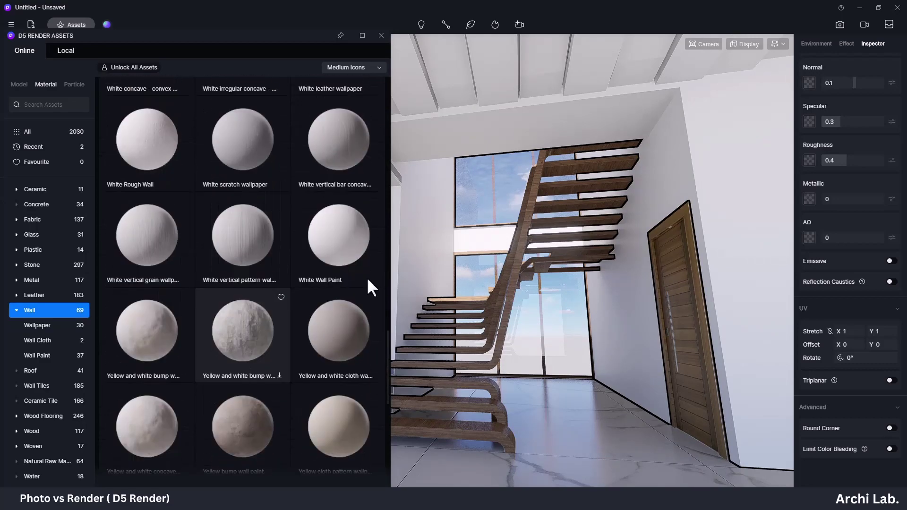
mouse_move(343, 242)
left_mouse_down()
mouse_move(726, 143)
mouse_move(711, 143)
left_mouse_up()
scroll(240, 276, "down", 4)
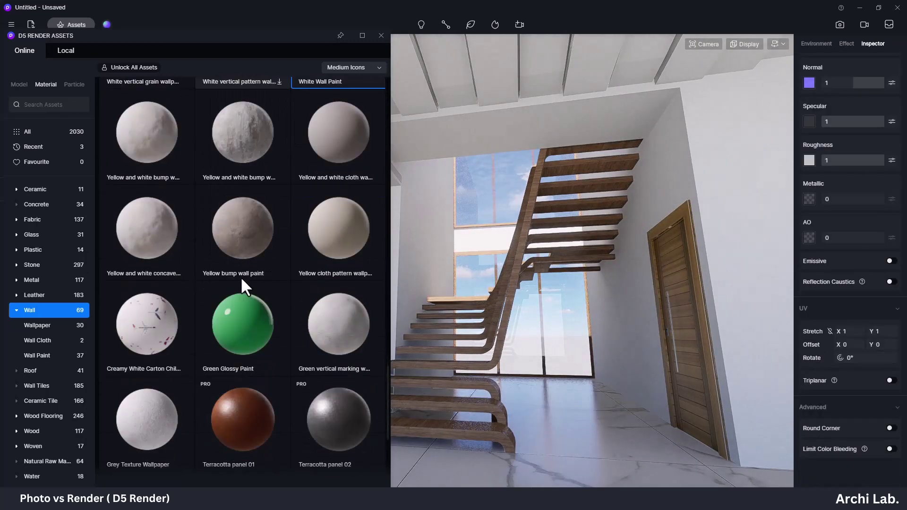
scroll(239, 293, "down", 2)
scroll(199, 338, "down", 2)
scroll(165, 337, "down", 2)
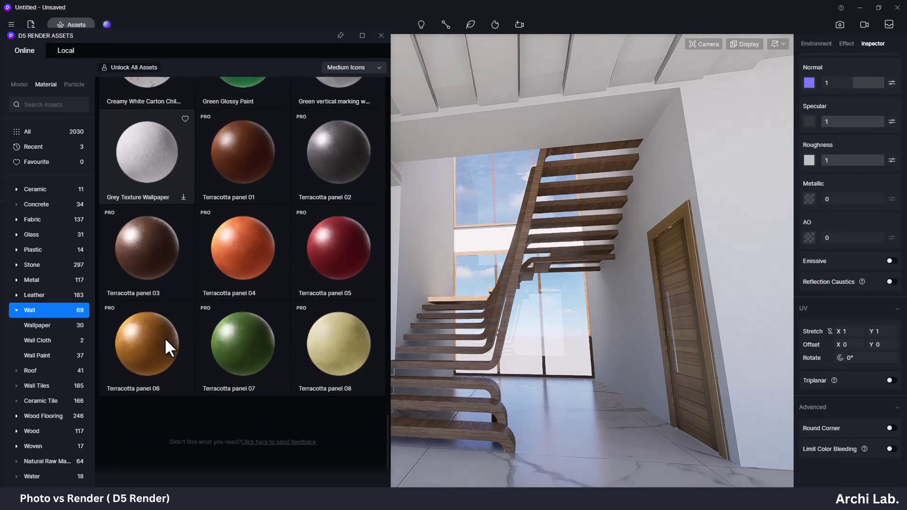
left_click(378, 36)
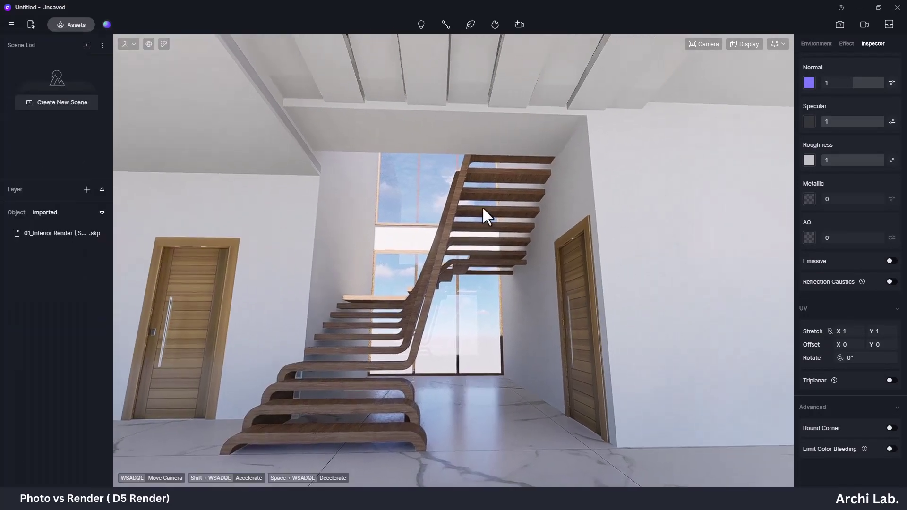
scroll(477, 222, "up", 3)
Eyedrop the window glass, apply Frosted Glass from the Glass library, and close the library.
scroll(473, 320, "up", 3)
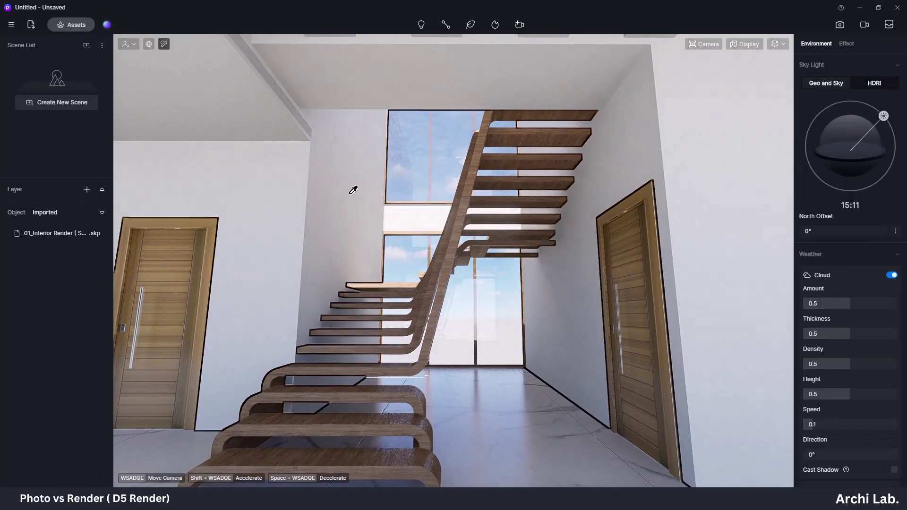
left_click(422, 172)
left_click(71, 24)
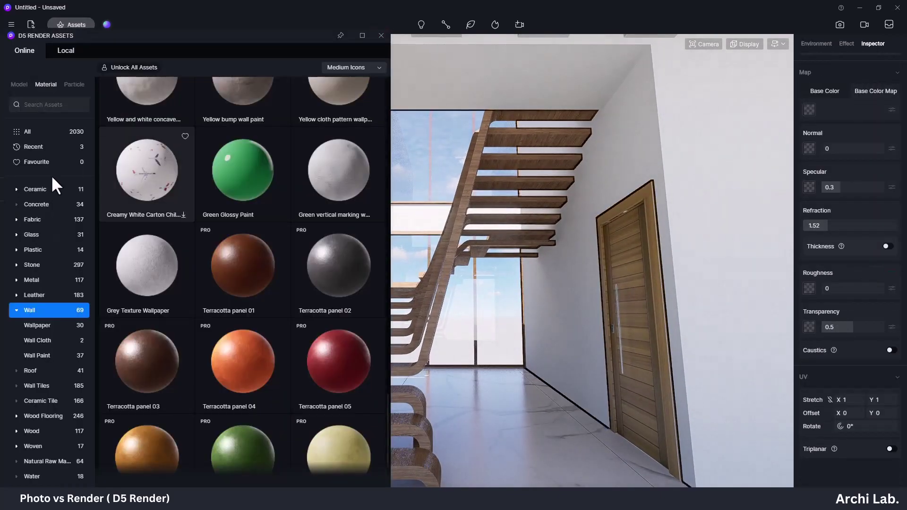
left_click(45, 237)
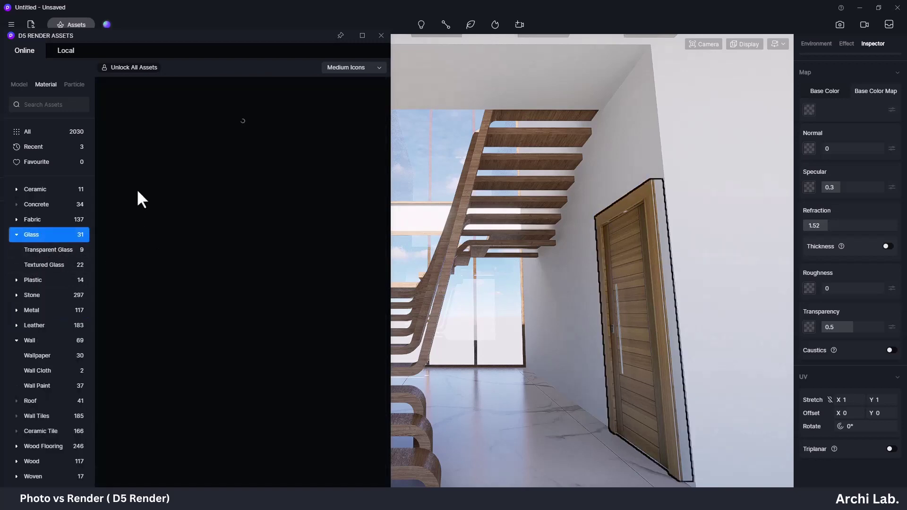
mouse_move(165, 36)
left_mouse_down()
mouse_move(87, 46)
mouse_move(125, 59)
left_mouse_up()
mouse_move(211, 159)
left_mouse_down()
mouse_move(414, 159)
mouse_move(364, 118)
left_mouse_up()
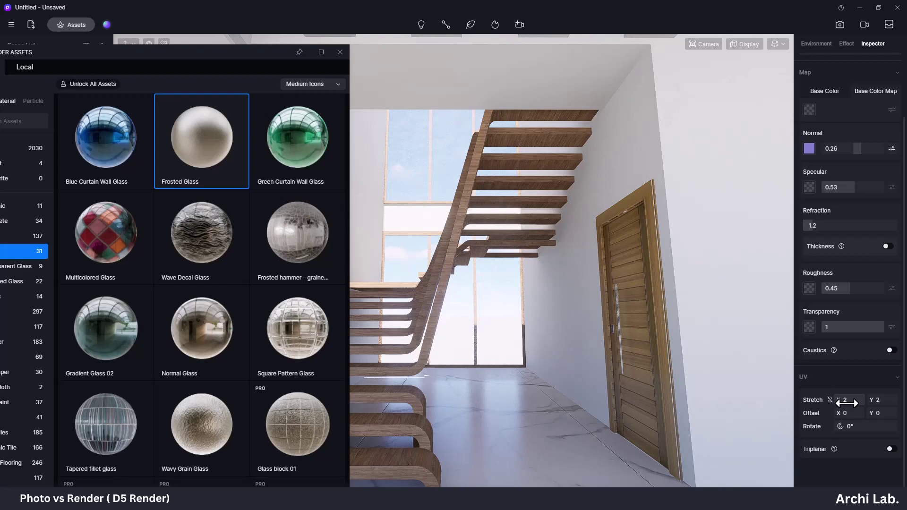
left_click(341, 52)
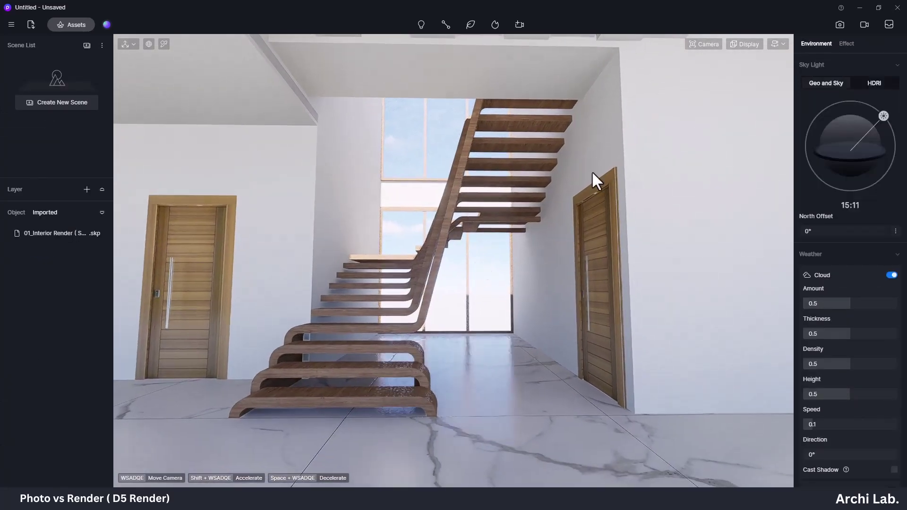
Switch the camera to two-point perspective, nudge the framing, and save it as Scene 1.
left_click(711, 44)
left_click(726, 248)
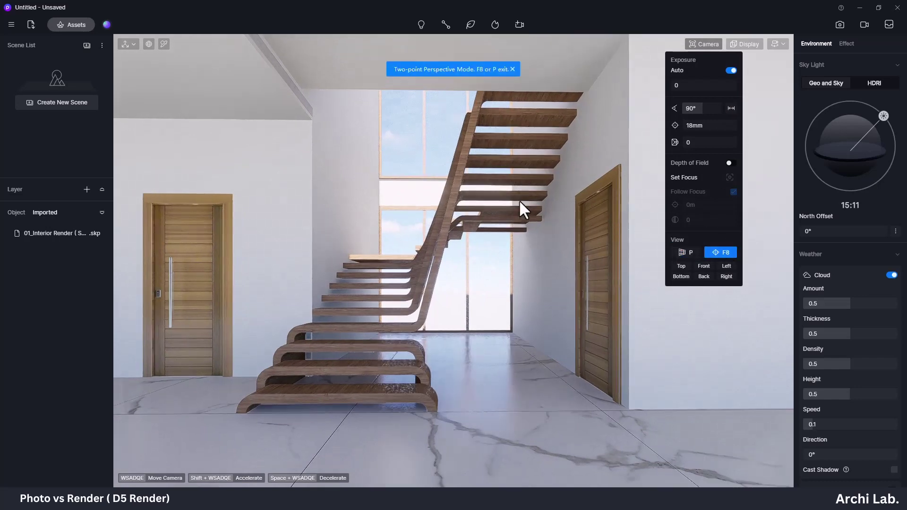
scroll(458, 143, "down", 2)
scroll(476, 205, "down", 2)
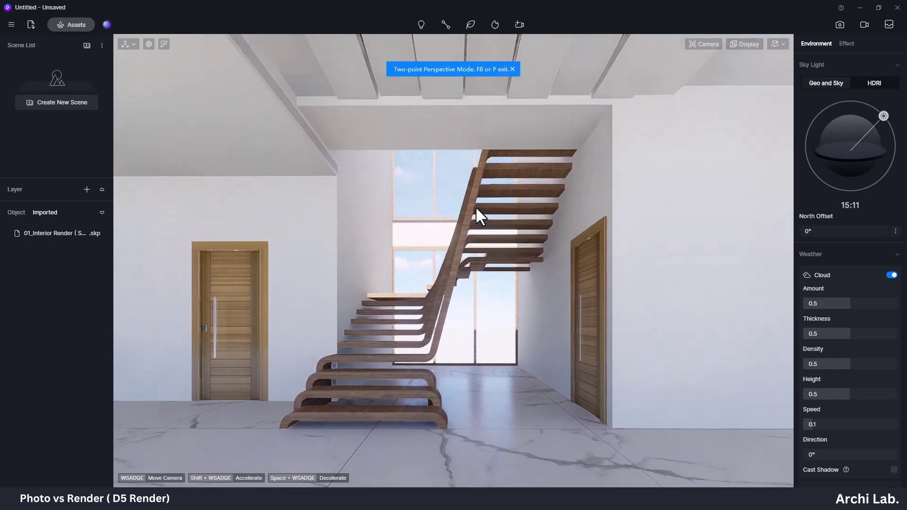
scroll(475, 206, "down", 2)
scroll(444, 214, "up", 2)
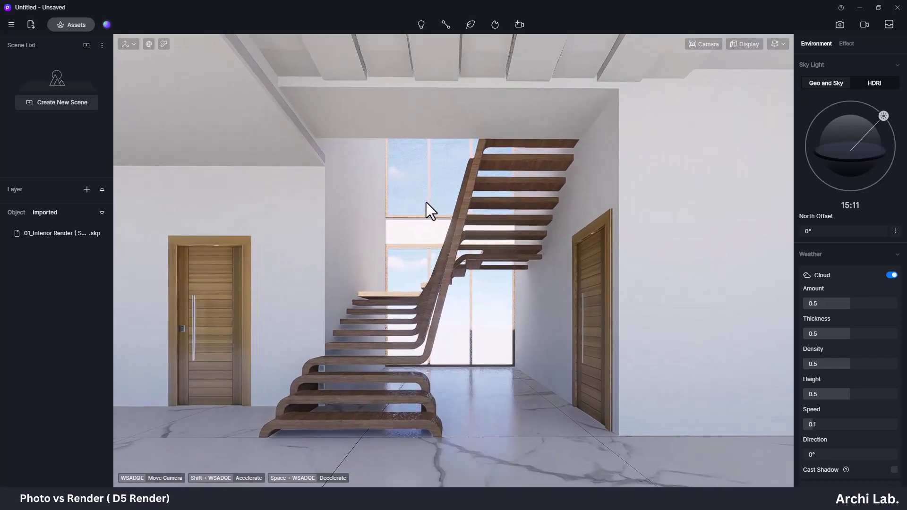
key("a")
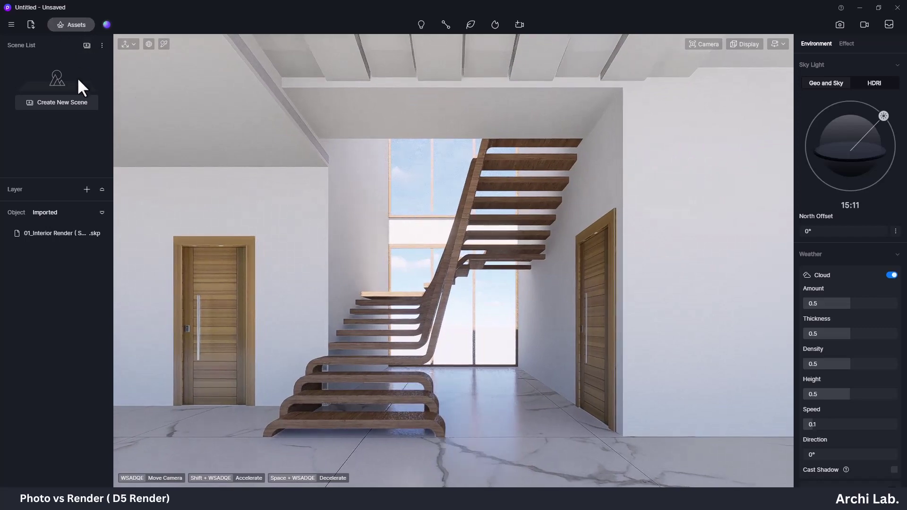
left_click(87, 45)
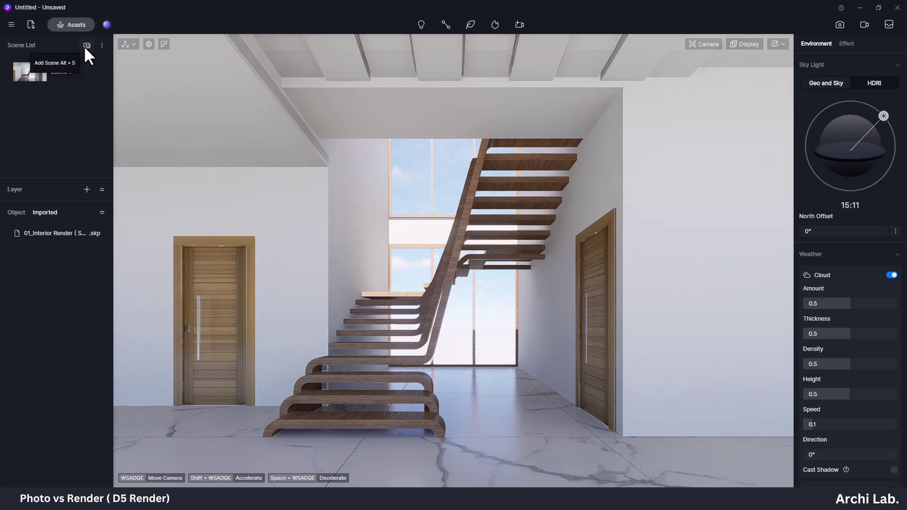
Give the white wall paint material rounded corners with radius 1.
left_click(692, 209)
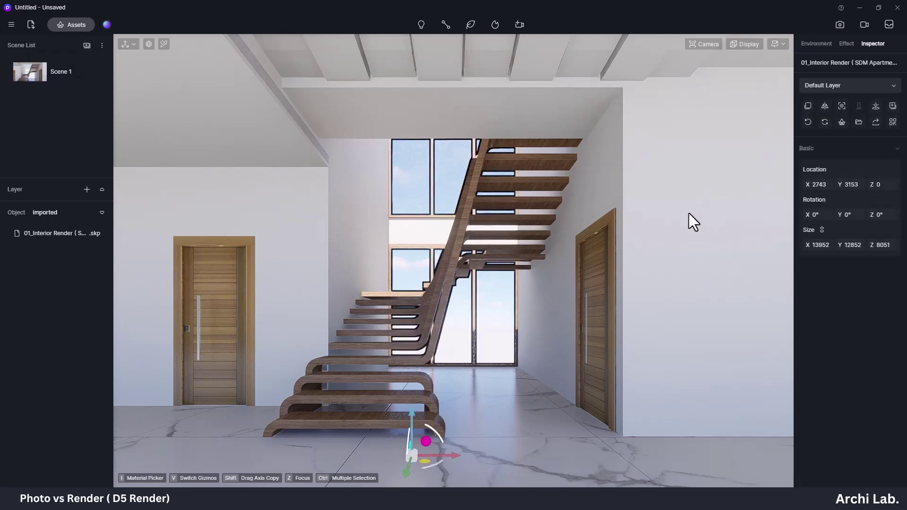
left_click(164, 44)
left_click(252, 172)
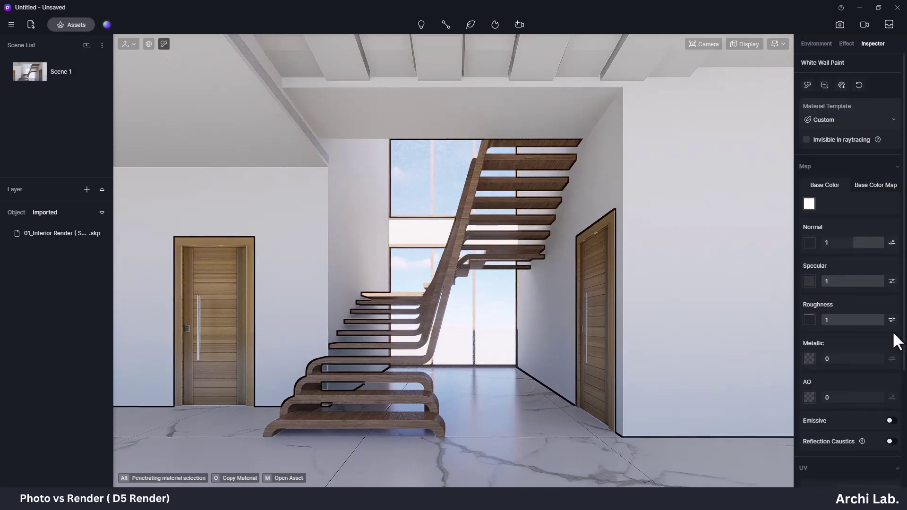
scroll(892, 331, "down", 3)
left_click(892, 446)
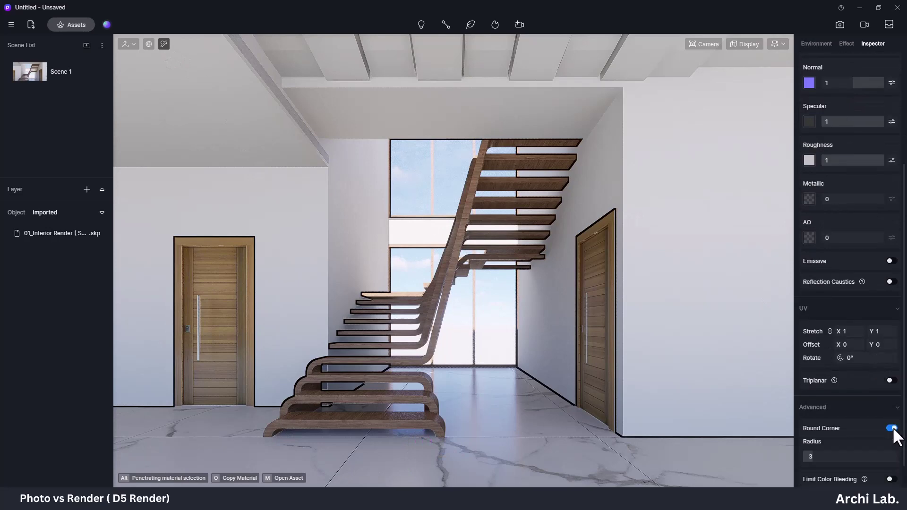
scroll(830, 435, "up", 2)
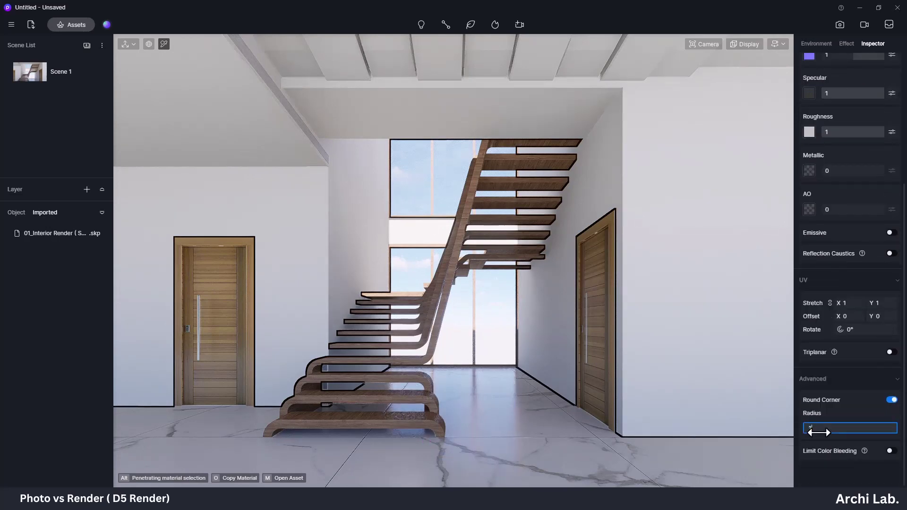
key("Return")
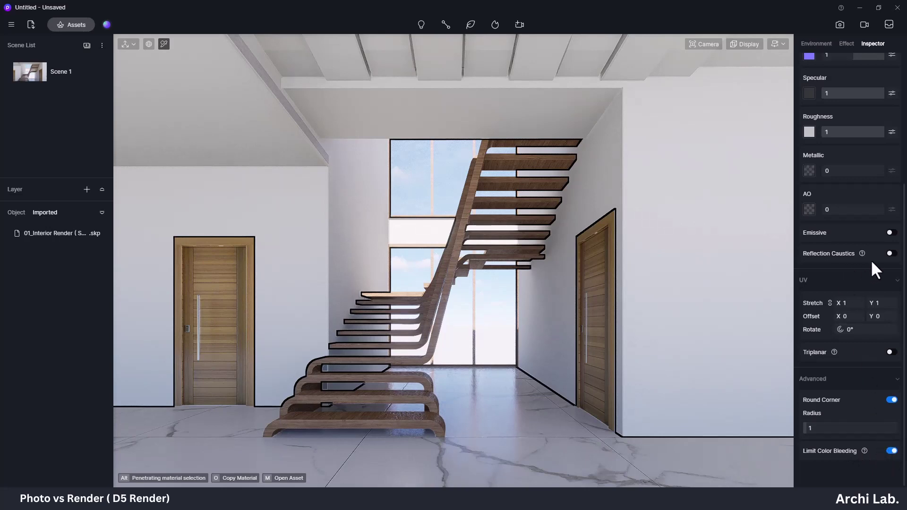
scroll(871, 260, "up", 3)
scroll(881, 243, "up", 2)
scroll(867, 249, "up", 1)
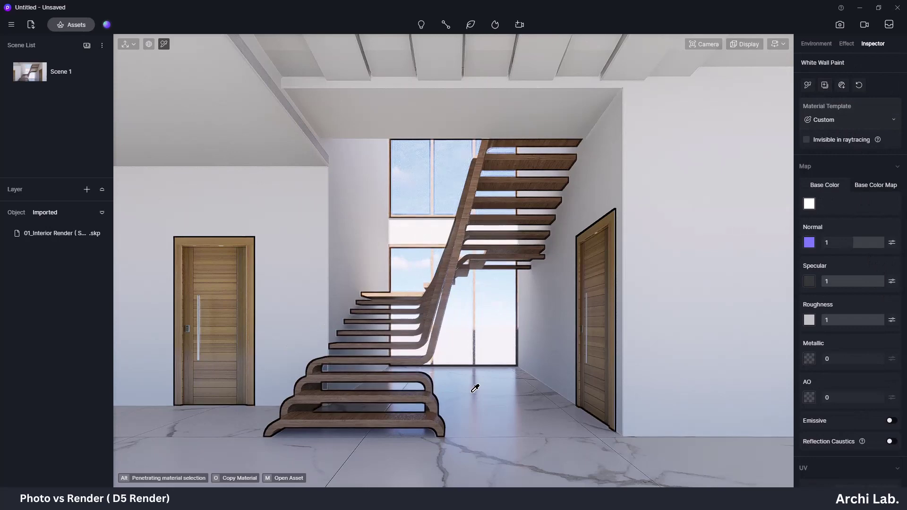
Enable 0.3-radius rounded corners and limit colour bleeding on the Cherry03 stair wood.
left_click(430, 413)
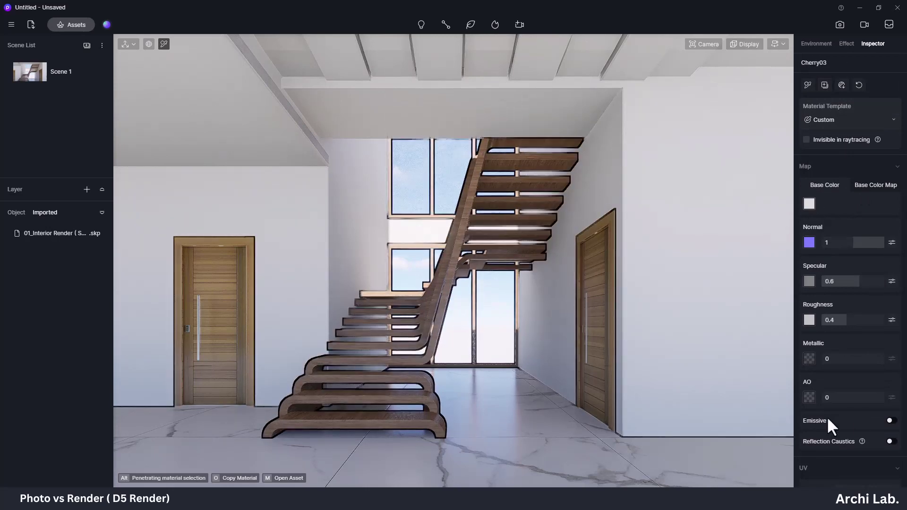
scroll(855, 440, "down", 3)
left_click(892, 428)
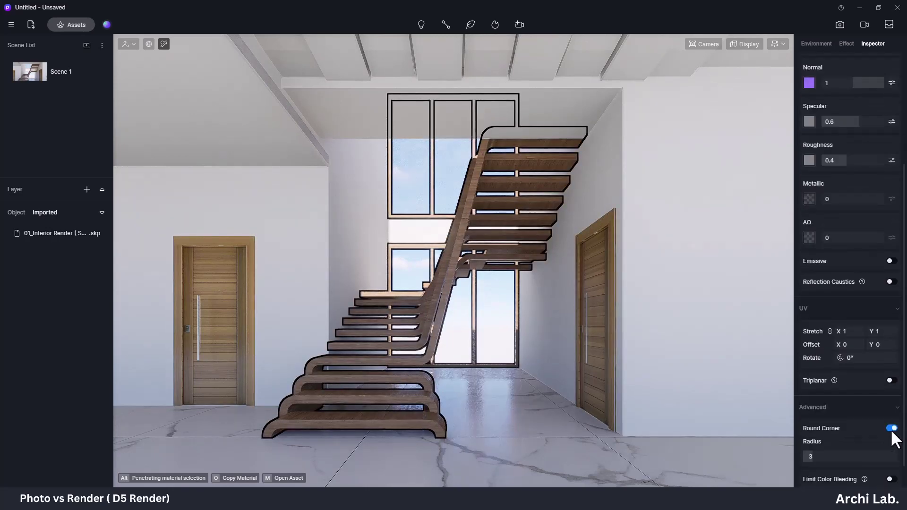
left_click(848, 455)
type("0.2")
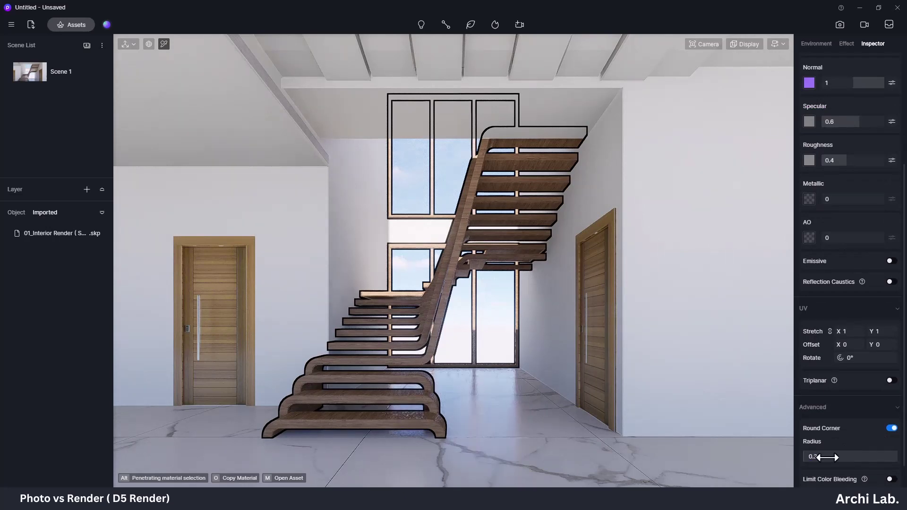
scroll(846, 458, "down", 1)
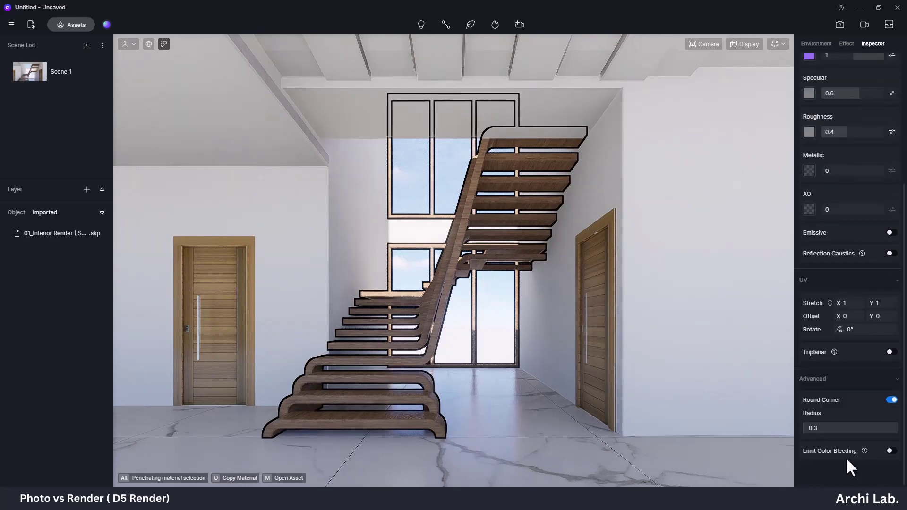
left_click(890, 450)
key("Escape")
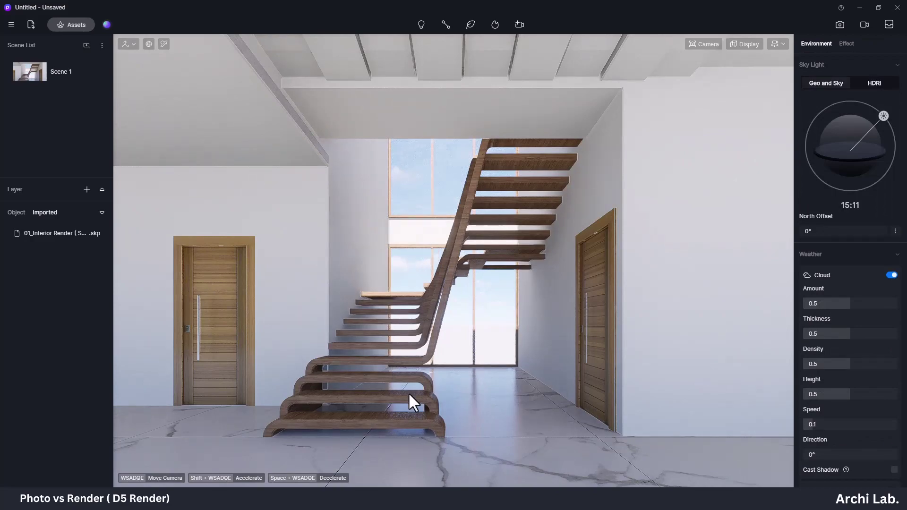
scroll(408, 392, "down", 2)
scroll(410, 455, "down", 3)
scroll(421, 365, "down", 3)
scroll(398, 334, "down", 2)
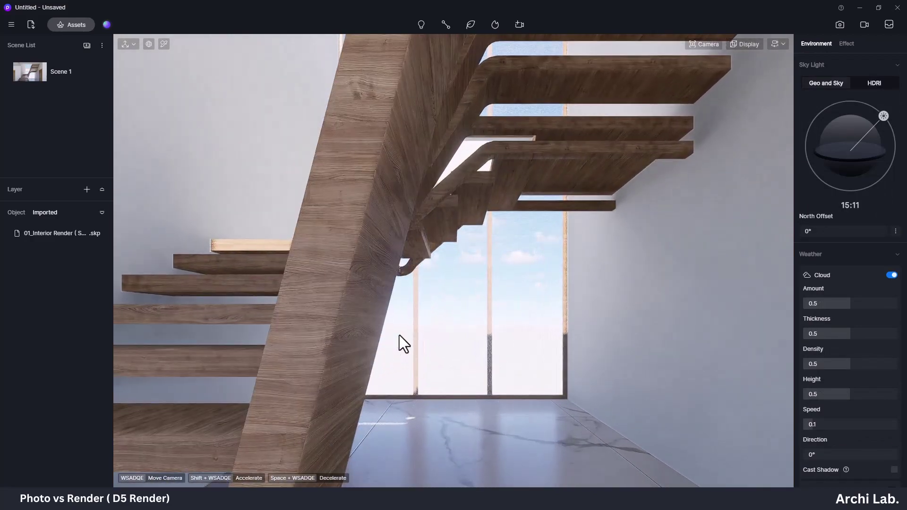
scroll(389, 276, "up", 3)
scroll(413, 243, "up", 3)
scroll(446, 250, "up", 3)
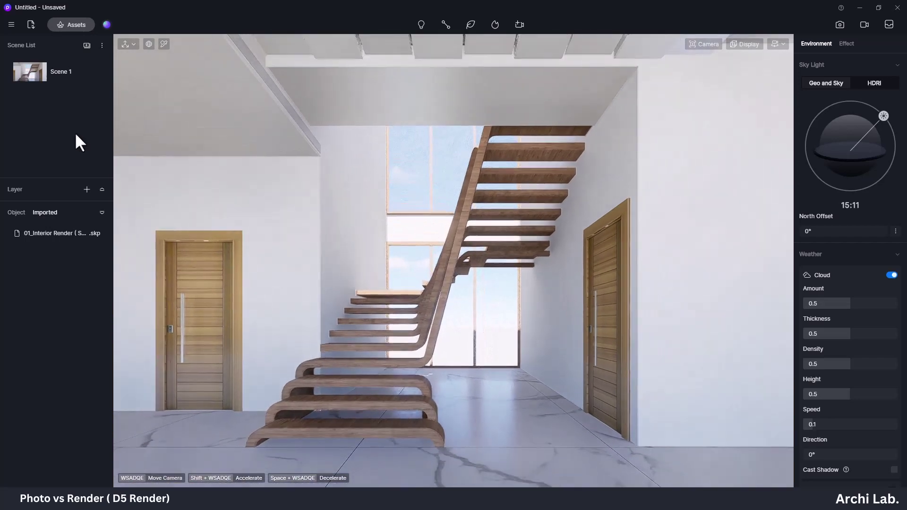
left_click(59, 71)
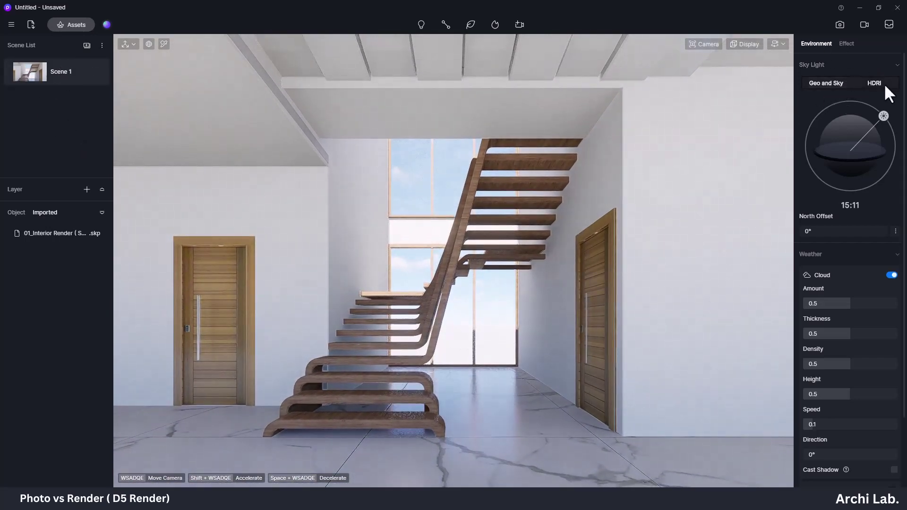
Switch the sky light to the custom 08_HDRI.hdr image.
left_click(872, 84)
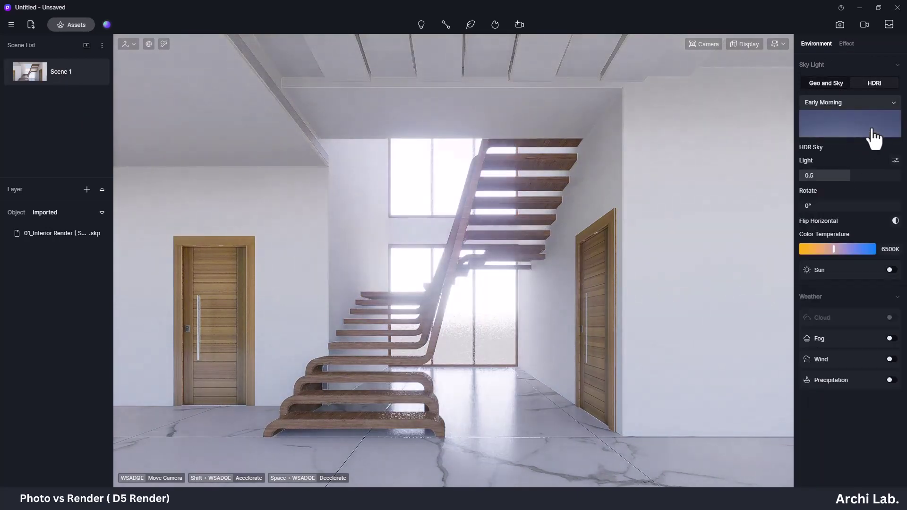
left_click(895, 104)
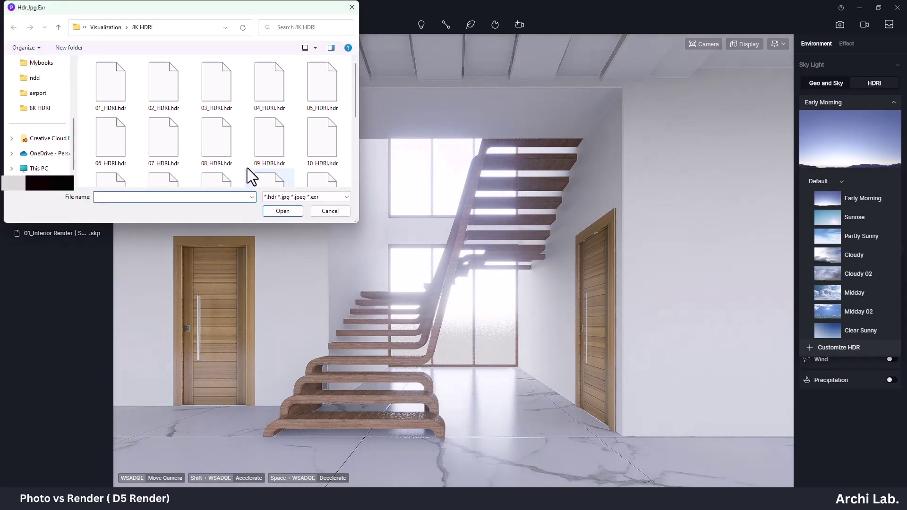
left_click(215, 143)
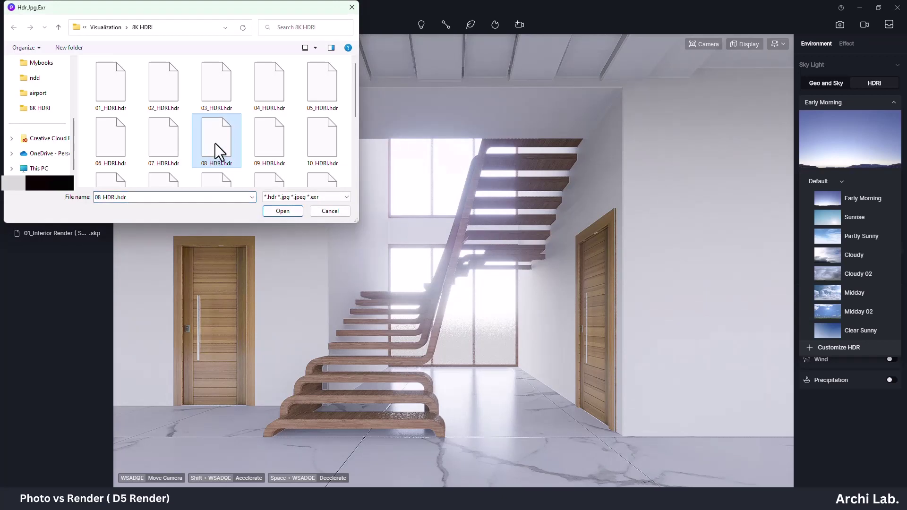
left_click(284, 213)
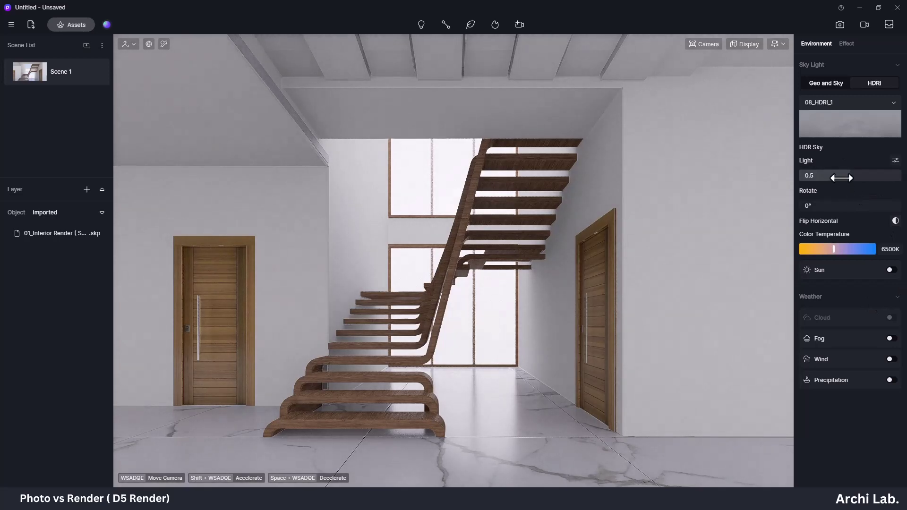
Dim the HDRI sky light to 0.31 and rotate it to 280°.
left_click_drag(850, 176, 831, 179)
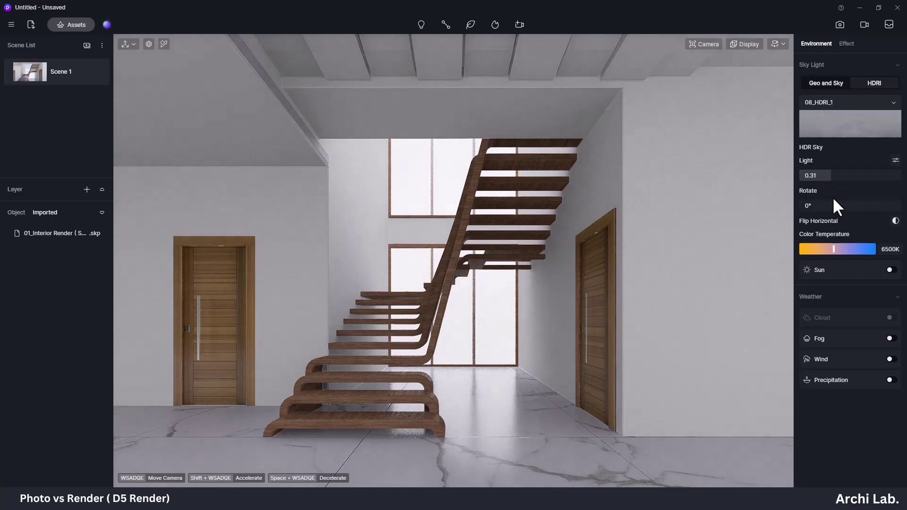
left_click_drag(813, 206, 860, 206)
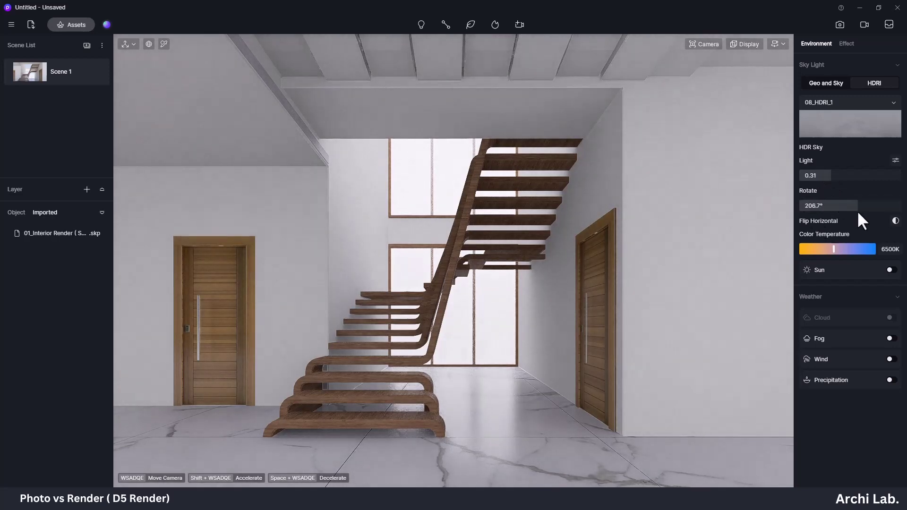
left_click_drag(861, 213, 879, 213)
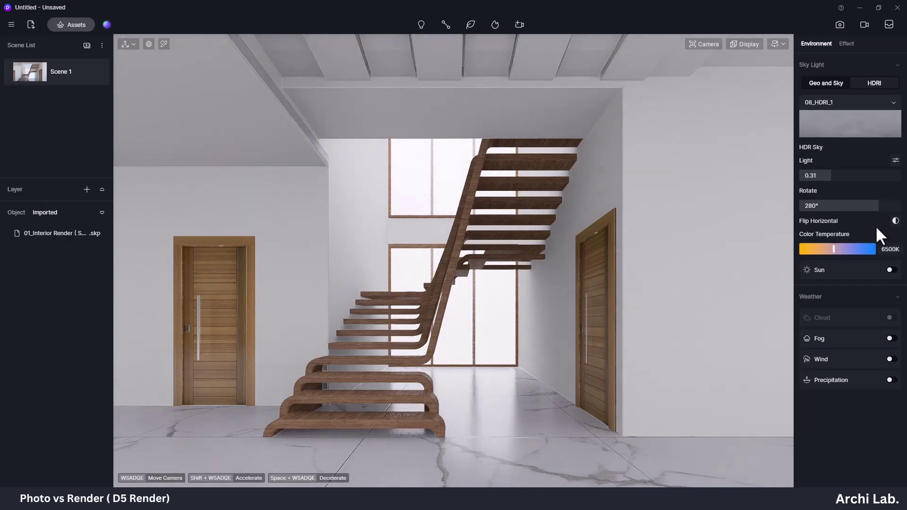
Turn sunlight on at intensity 0.09 with a sun disk radius of 10.
left_click(892, 270)
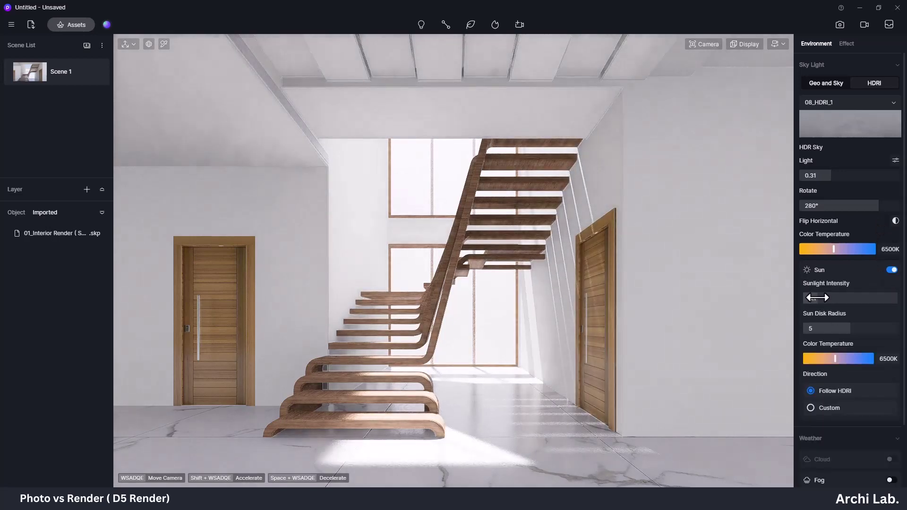
double_click(823, 299)
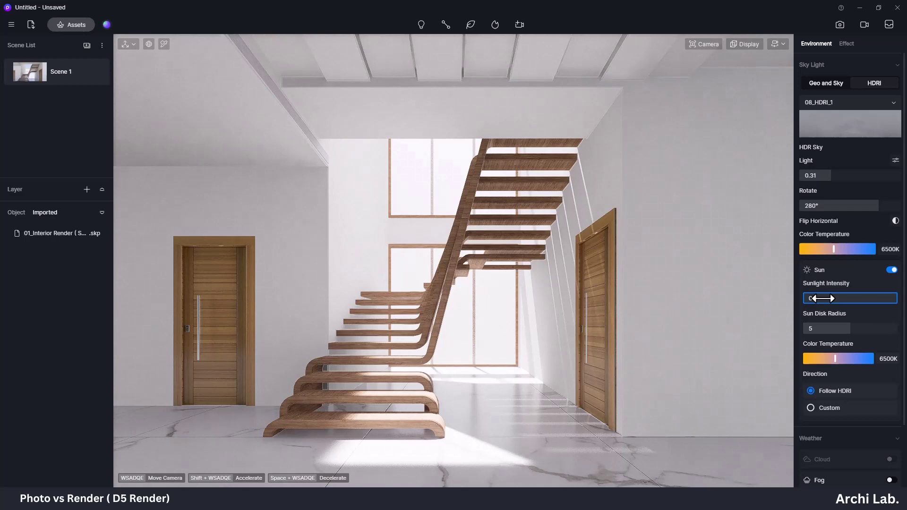
key("Return")
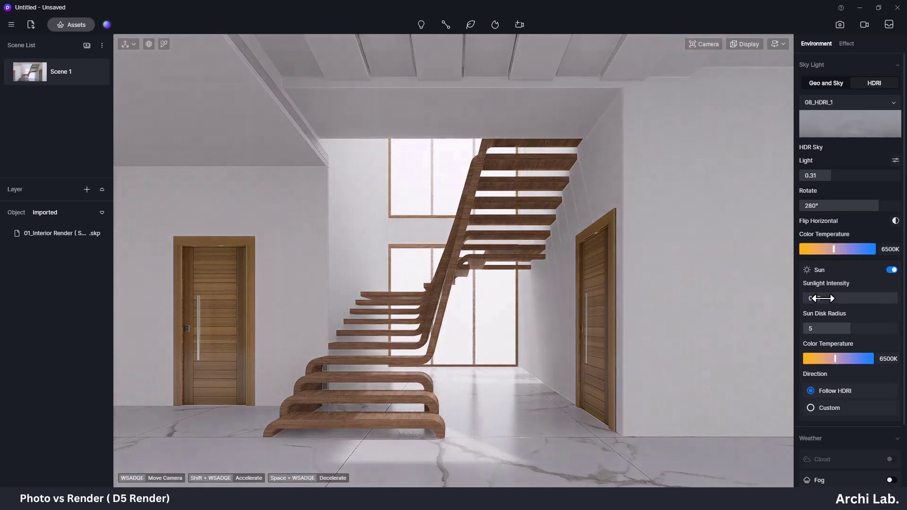
left_click_drag(839, 328, 898, 328)
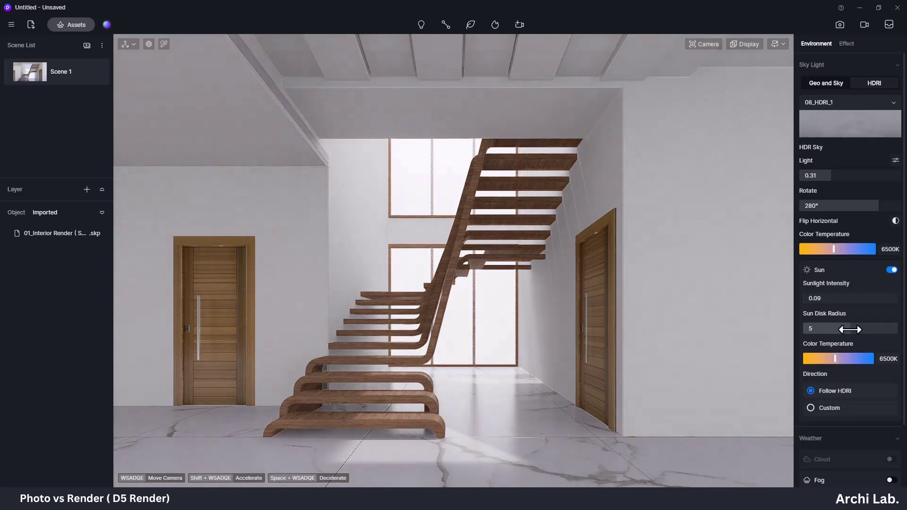
Set a custom sun direction with altitude 90 and azimuth 360.
left_click(820, 408)
scroll(840, 423, "down", 2)
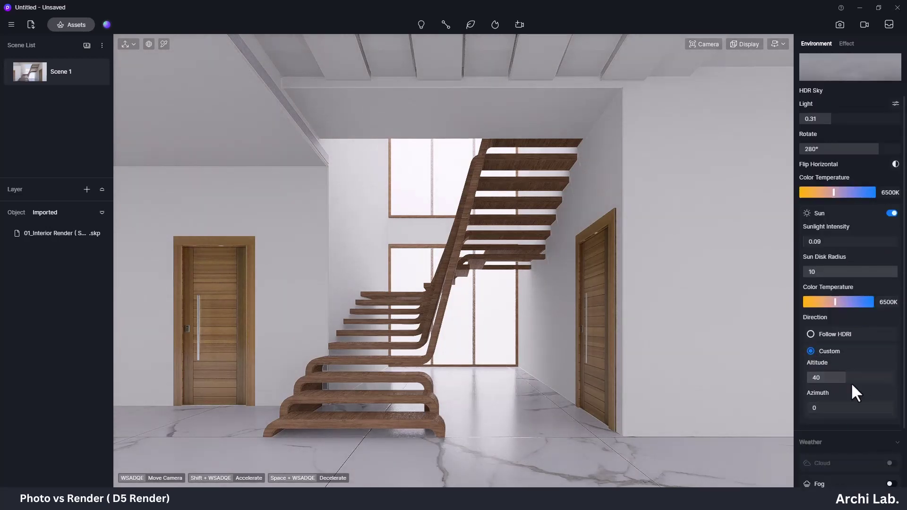
left_click_drag(848, 377, 893, 377)
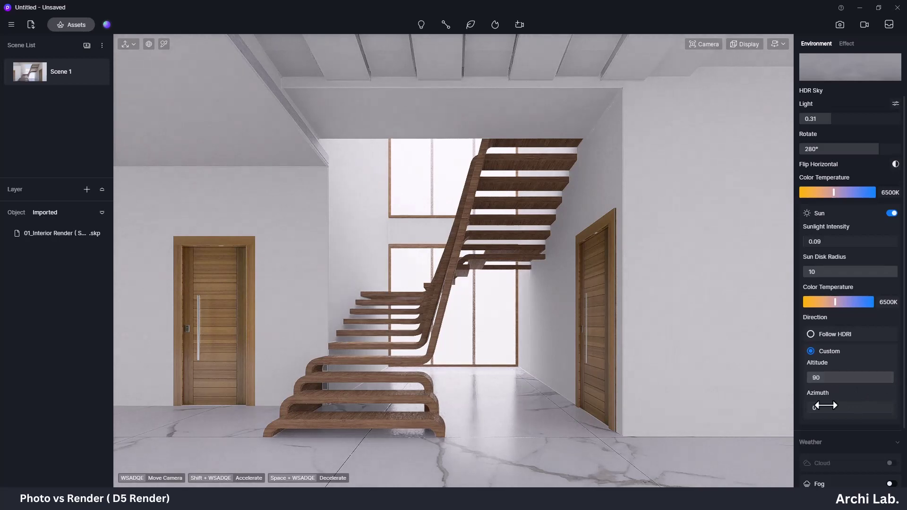
left_click_drag(815, 410, 889, 409)
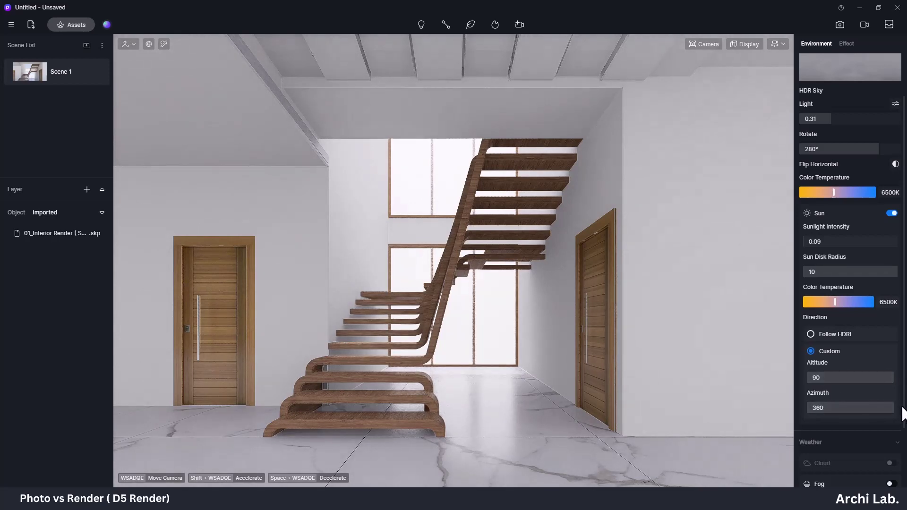
scroll(868, 415, "down", 2)
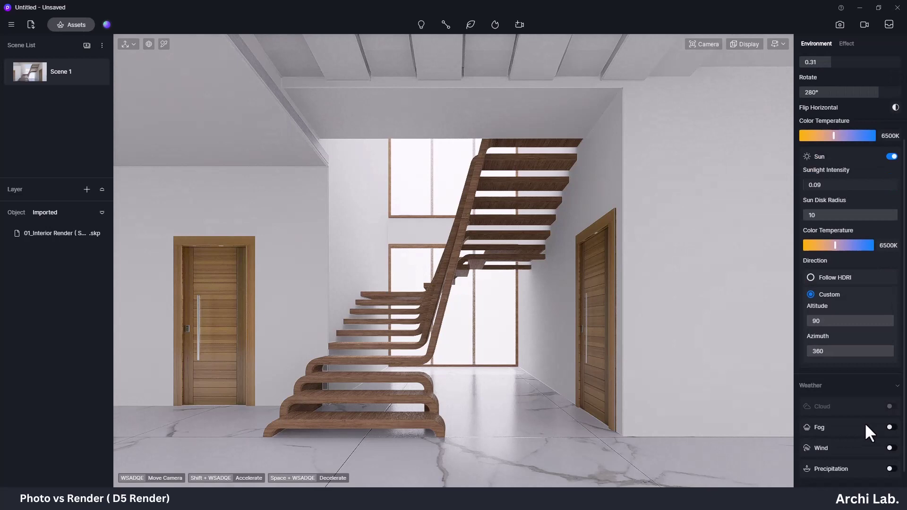
scroll(863, 435, "up", 3)
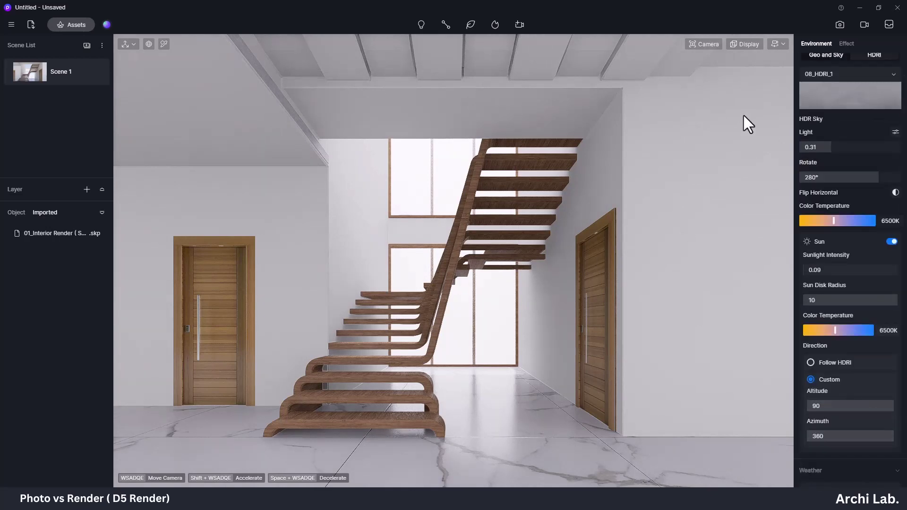
left_click(716, 44)
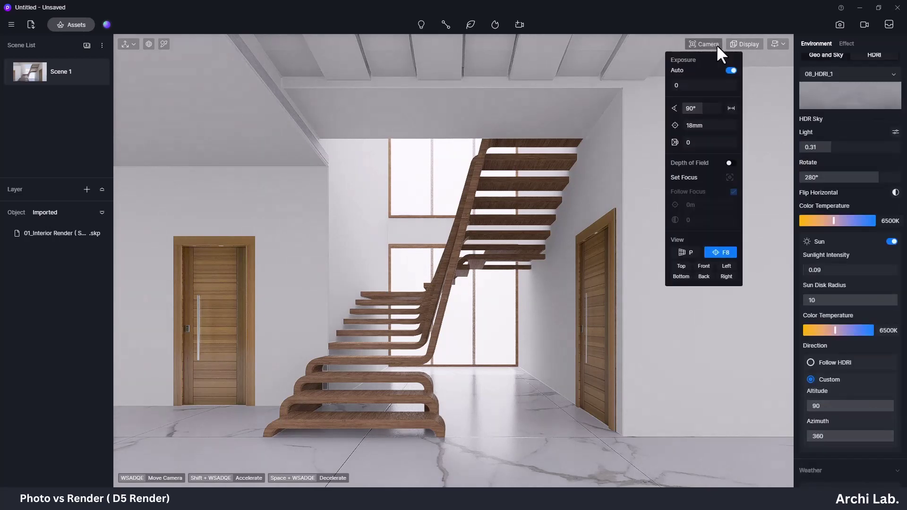
Narrow the field of view, move the camera closer, and update Scene 1 to this view.
left_click_drag(728, 107, 700, 109)
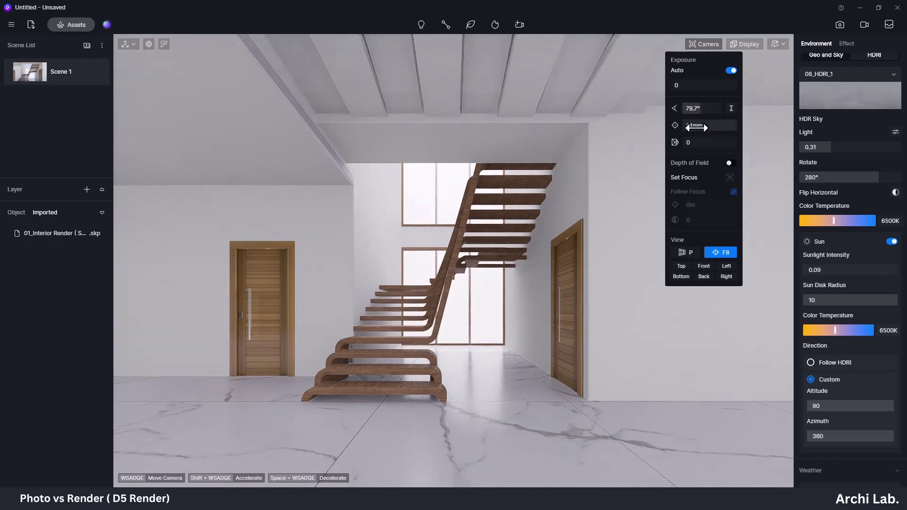
scroll(448, 290, "up", 2)
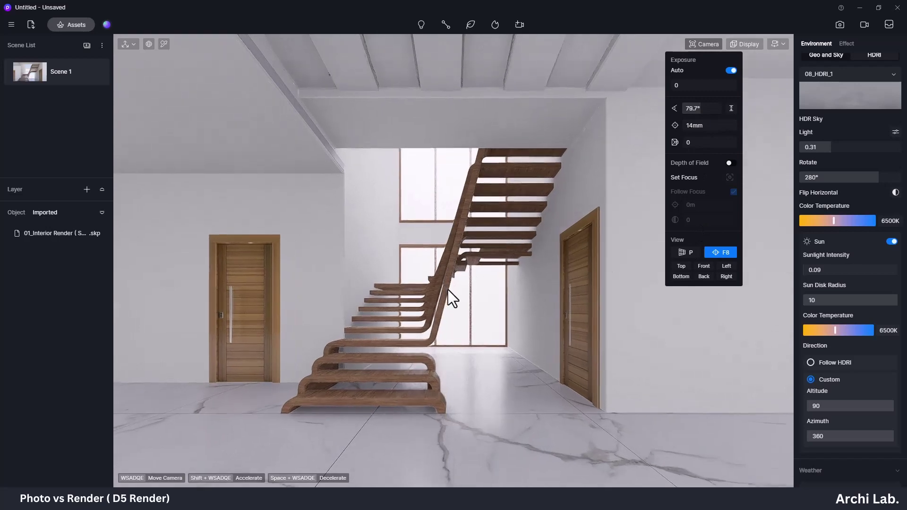
scroll(439, 272, "up", 2)
key("e")
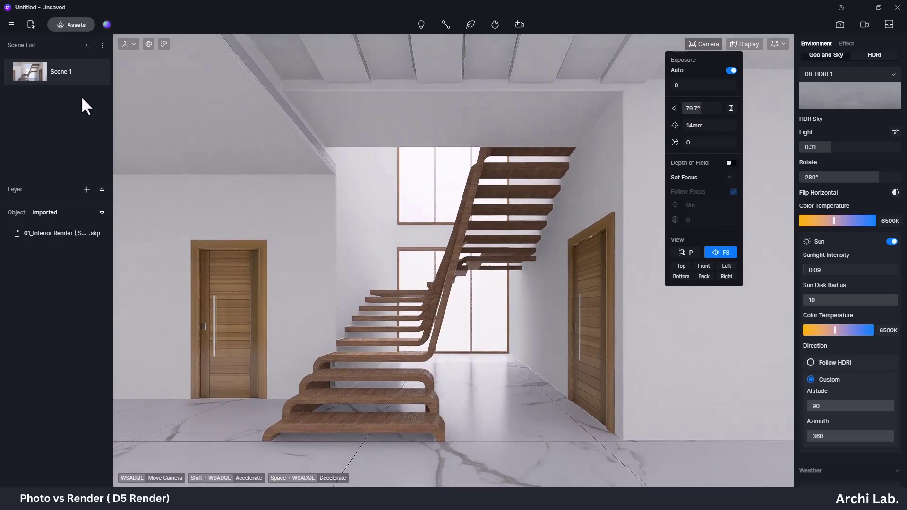
left_click(96, 70)
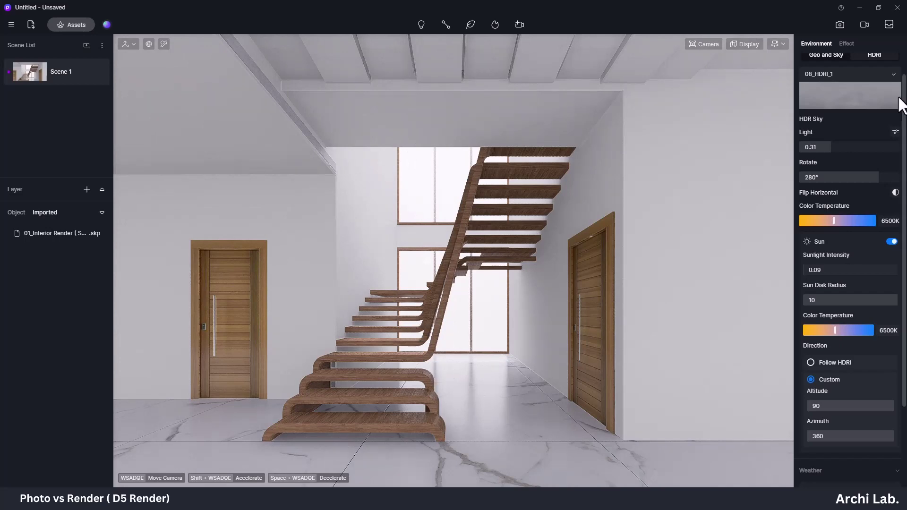
Turn off auto exposure and set the camera exposure manually to 0.13.
left_click(741, 45)
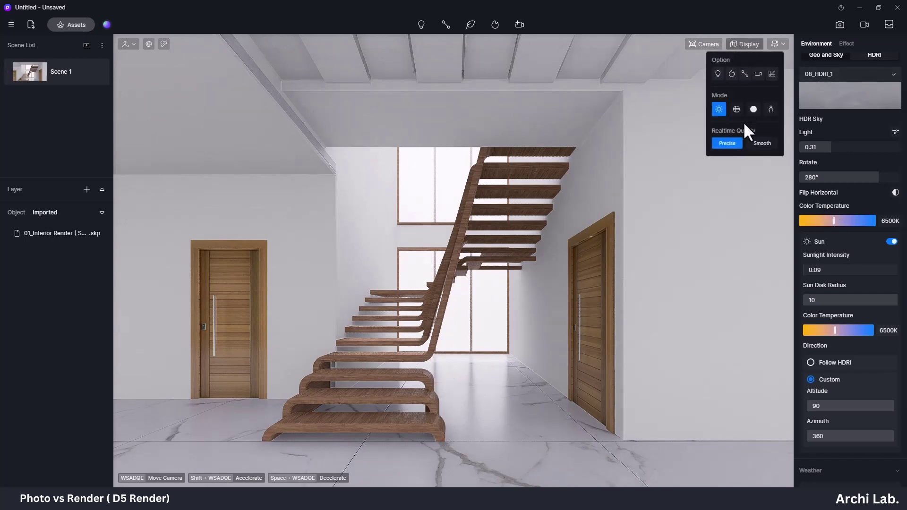
left_click(714, 44)
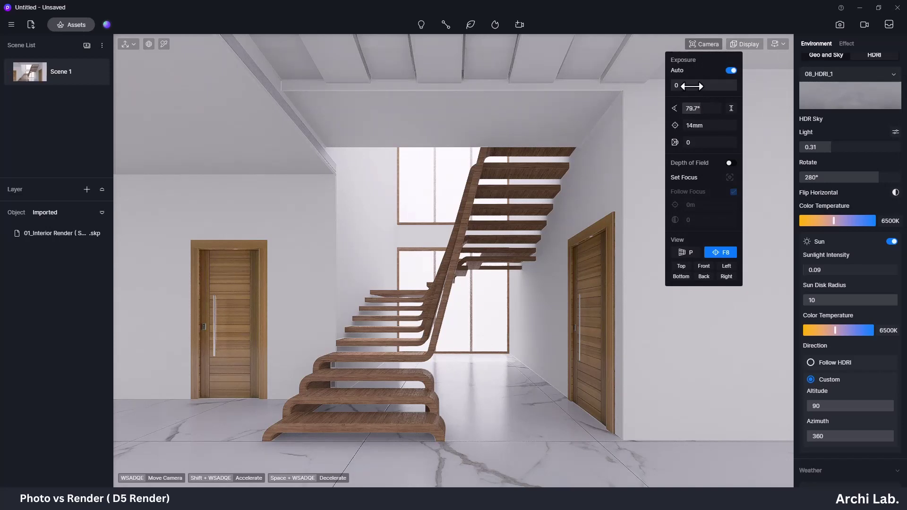
left_click(730, 70)
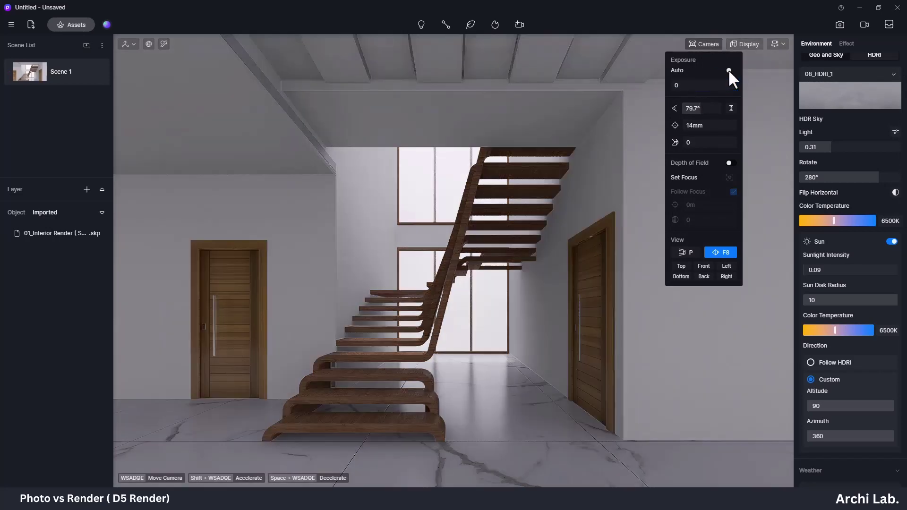
left_click(690, 86)
left_click(697, 73)
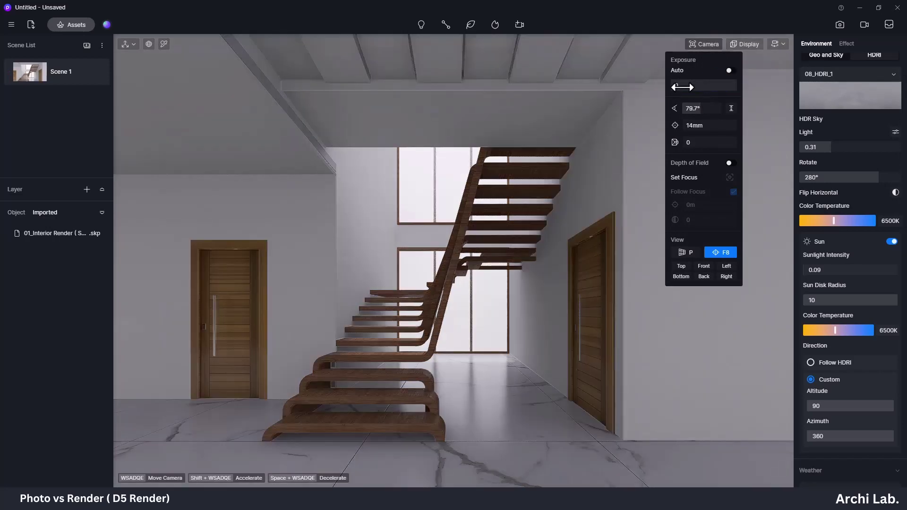
left_click_drag(680, 89, 708, 90)
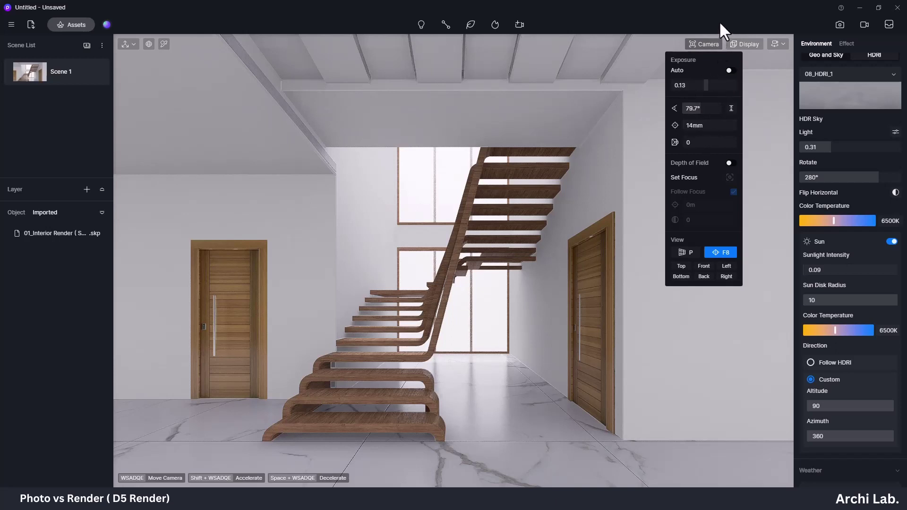
left_click(160, 79)
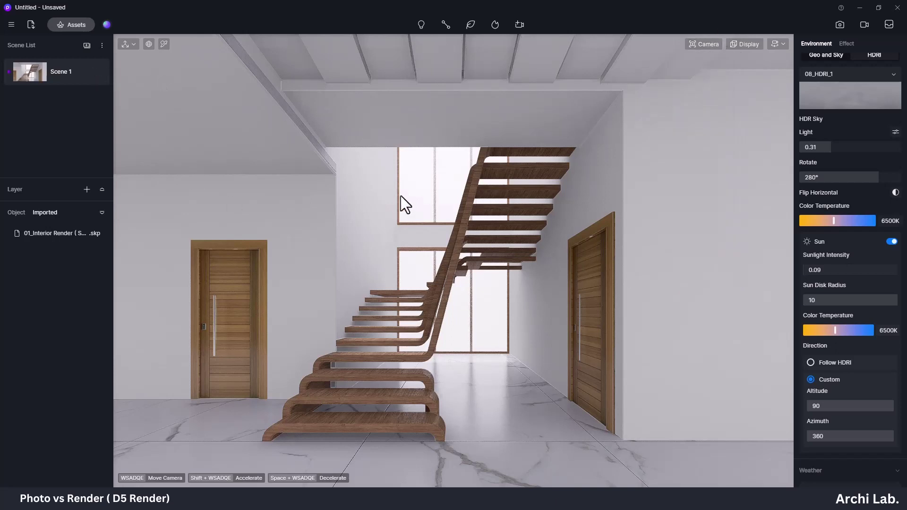
Set post-processing exposure 0.15, contrast 0.11, highlight 0.51 and shadow 0.56.
left_click(847, 43)
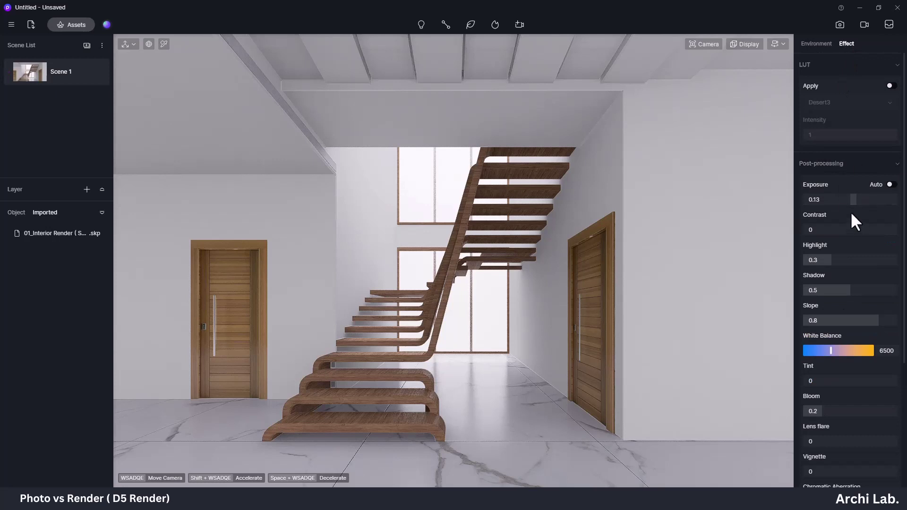
mouse_move(855, 201)
left_mouse_down()
mouse_move(846, 201)
mouse_move(857, 202)
left_mouse_up()
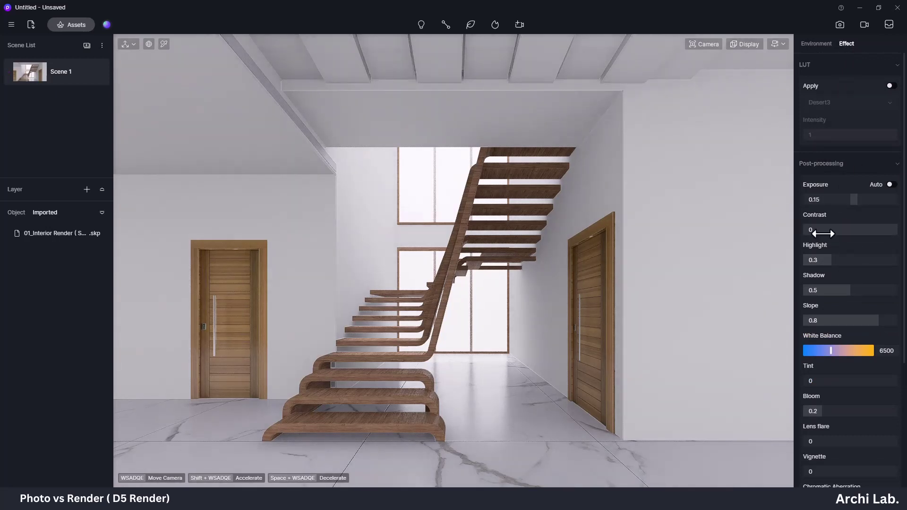
left_click_drag(823, 233, 853, 235)
left_click_drag(852, 235, 856, 235)
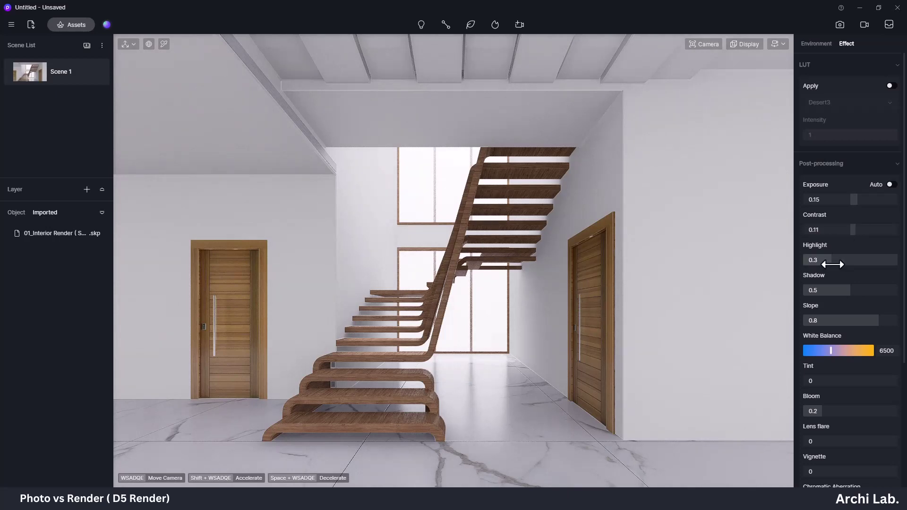
left_click_drag(830, 262, 851, 264)
left_click_drag(849, 292, 856, 292)
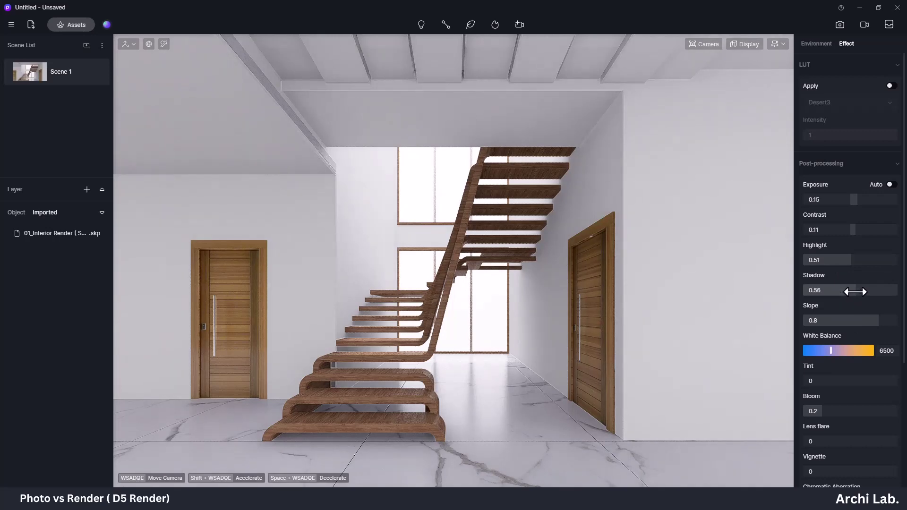
Reframe the stairs and preview the shot in a square 1:1 render frame.
scroll(835, 298, "down", 1)
scroll(839, 297, "down", 1)
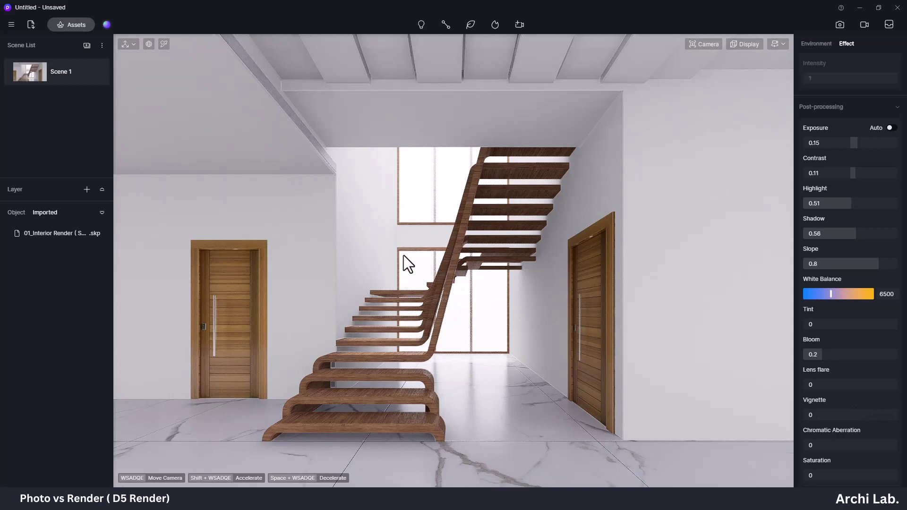
right_click_drag(403, 255, 412, 253)
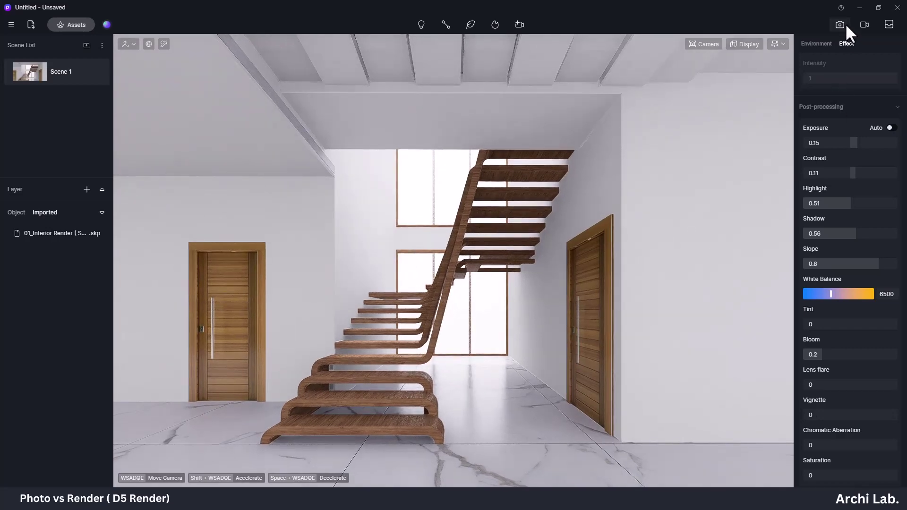
left_click(846, 26)
left_click(370, 467)
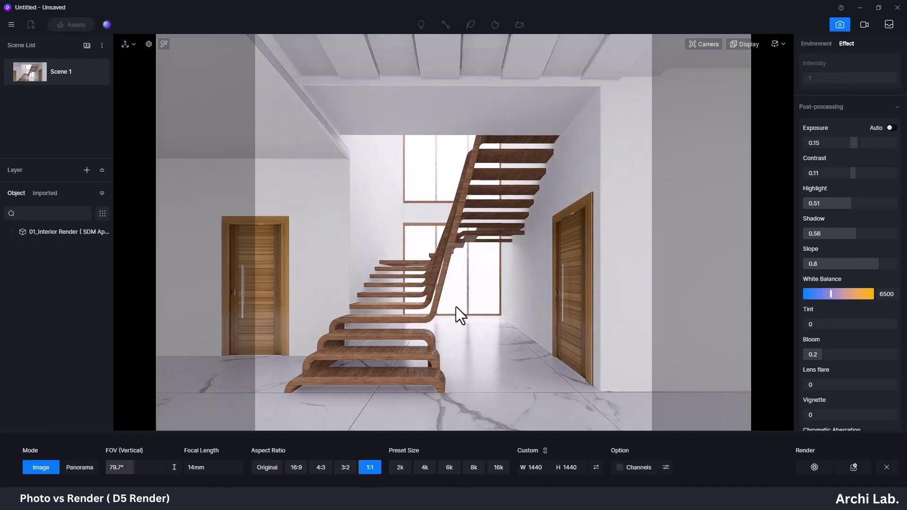
right_click_drag(458, 302, 460, 301)
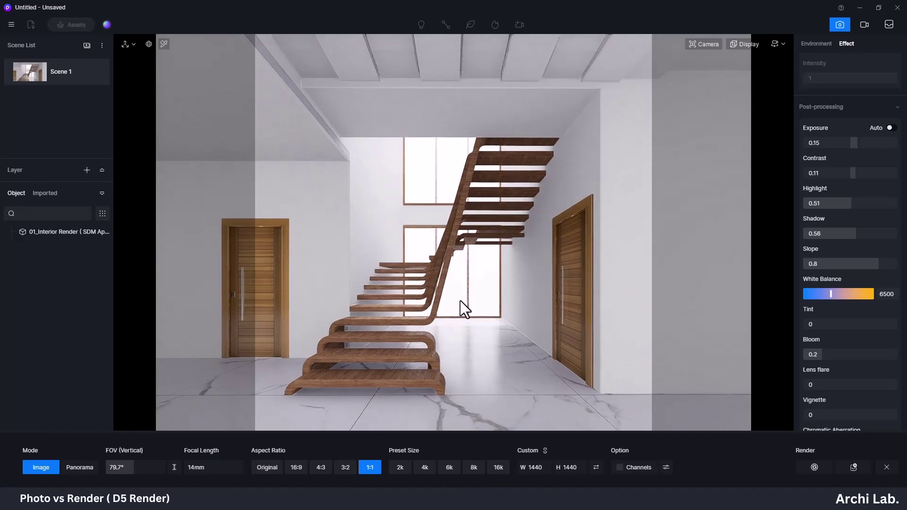
left_click(887, 468)
Browse the online Model assets to the Character category of human figures.
left_click(72, 26)
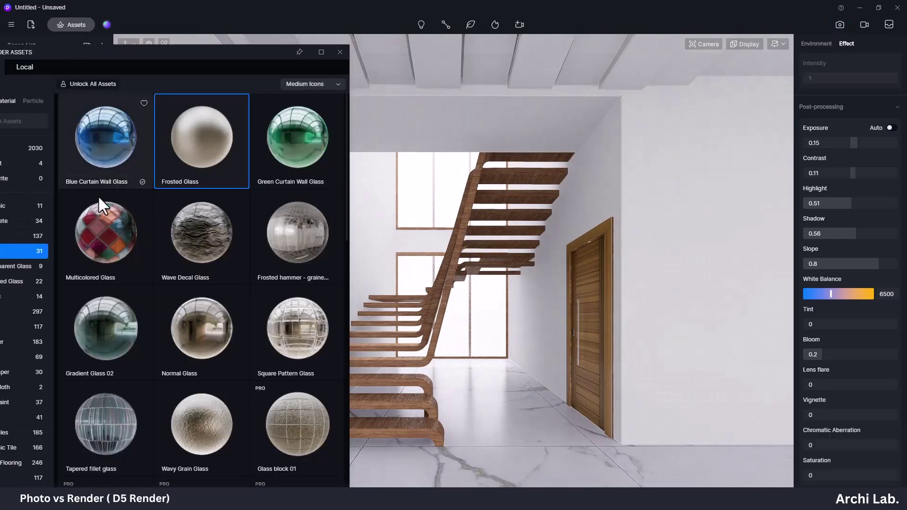
left_click(108, 51)
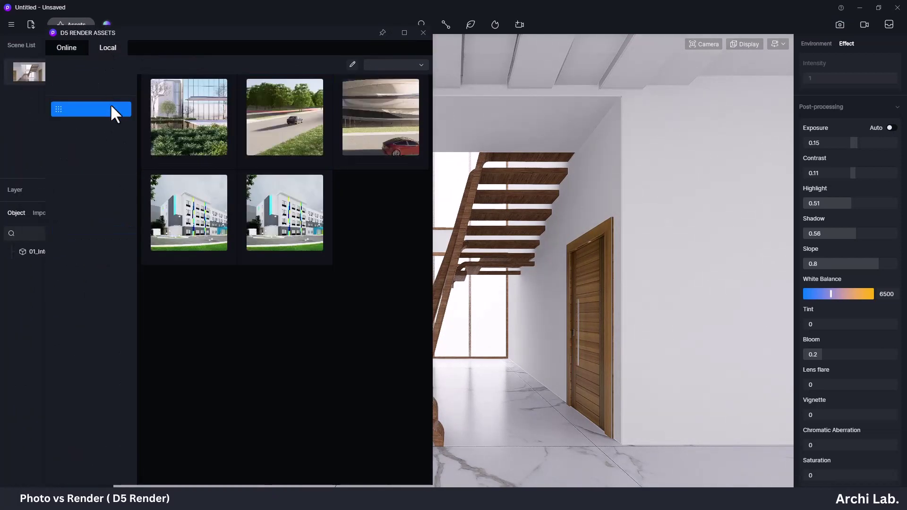
left_click(71, 47)
left_click(65, 79)
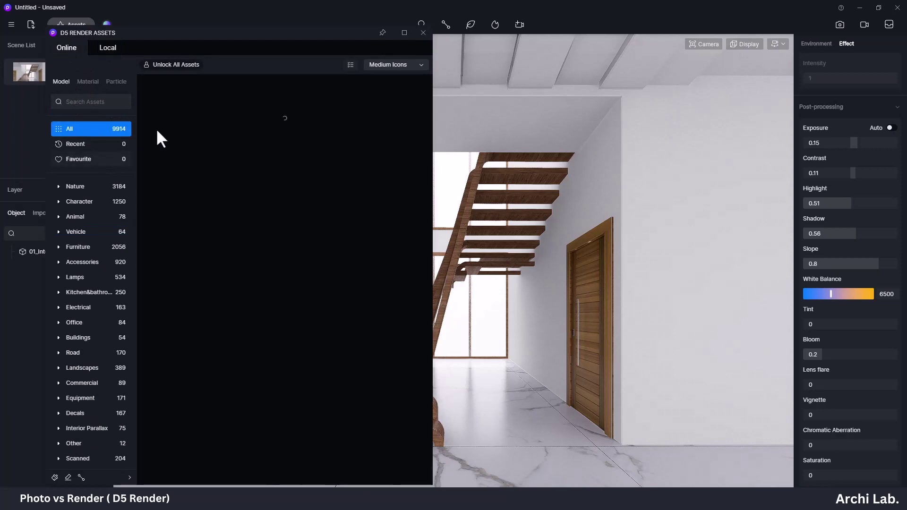
left_click(83, 201)
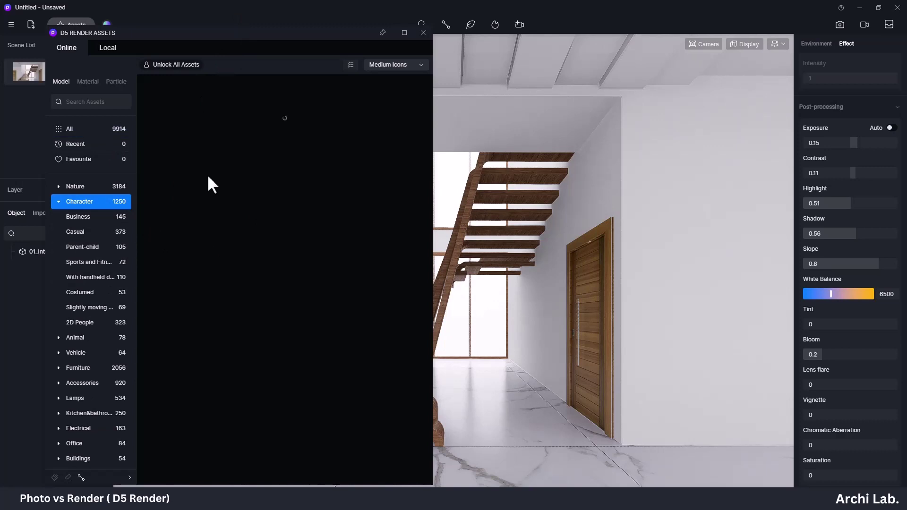
left_click_drag(177, 36, 170, 31)
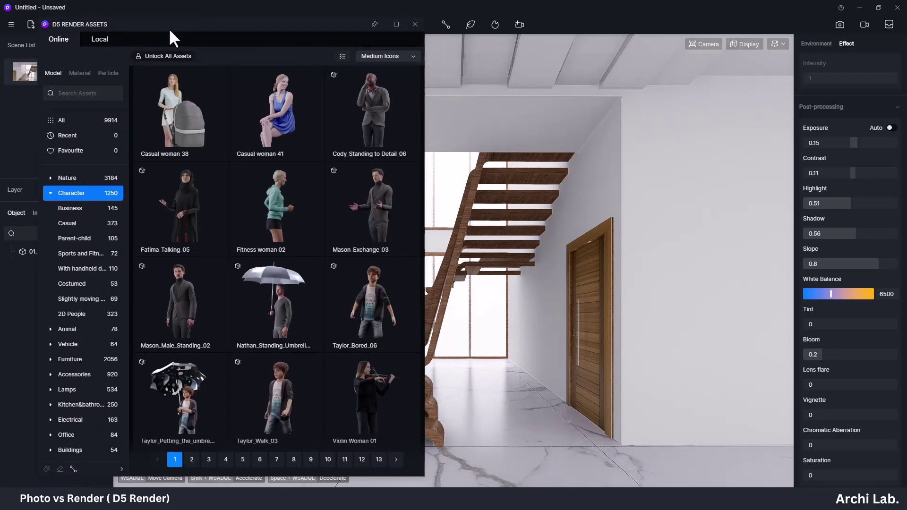
Place the Casual woman 41 figure seated on the staircase's lower treads.
left_click(282, 118)
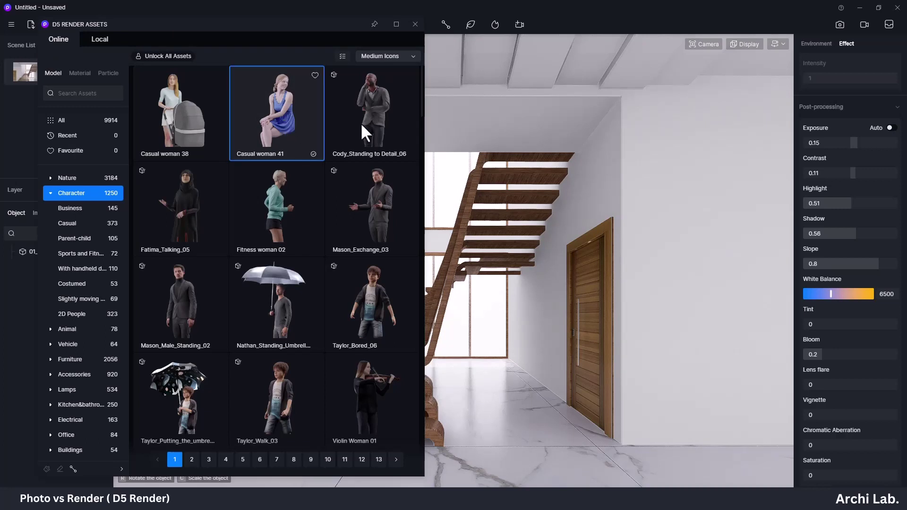
left_click(472, 435)
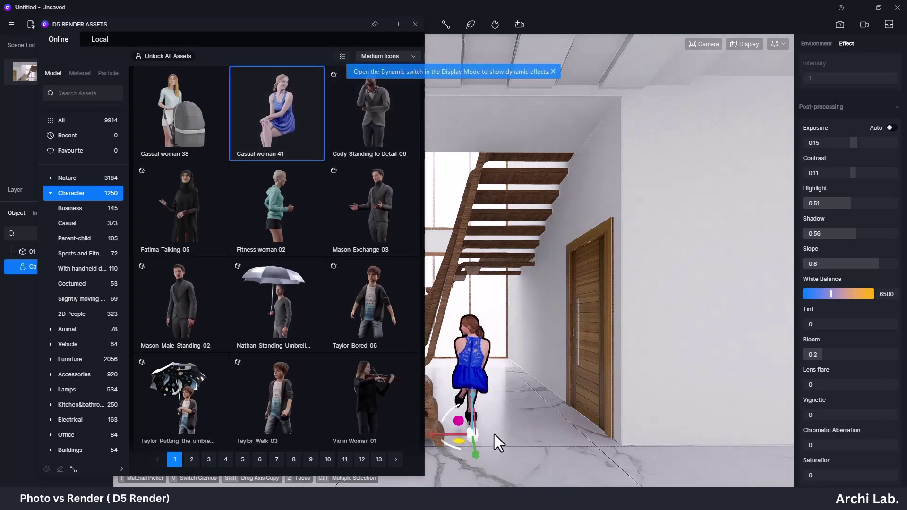
left_click(416, 24)
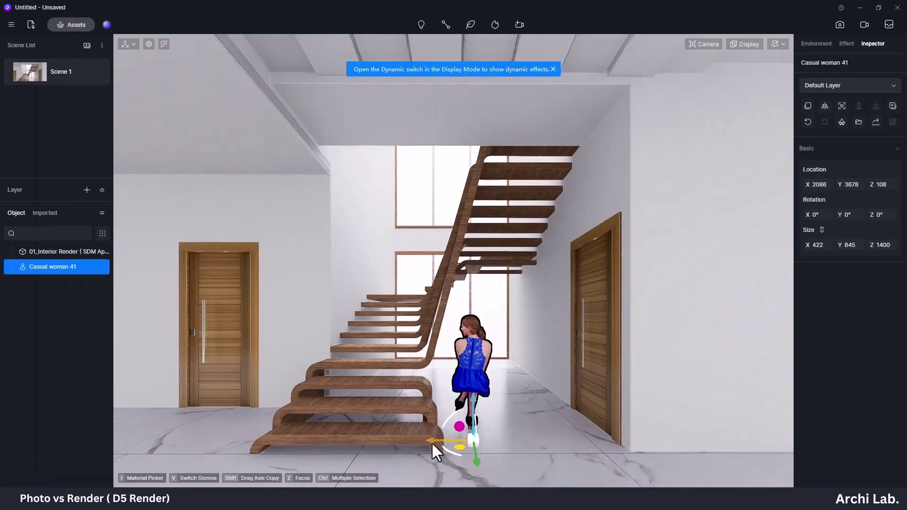
mouse_move(432, 442)
left_mouse_down()
mouse_move(387, 432)
mouse_move(312, 442)
left_mouse_up()
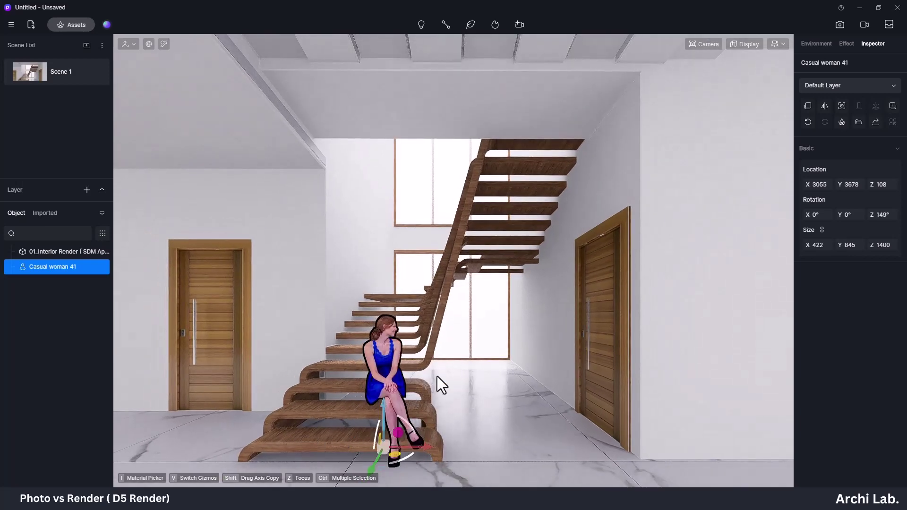
scroll(438, 376, "down", 3)
left_click_drag(395, 390, 396, 401)
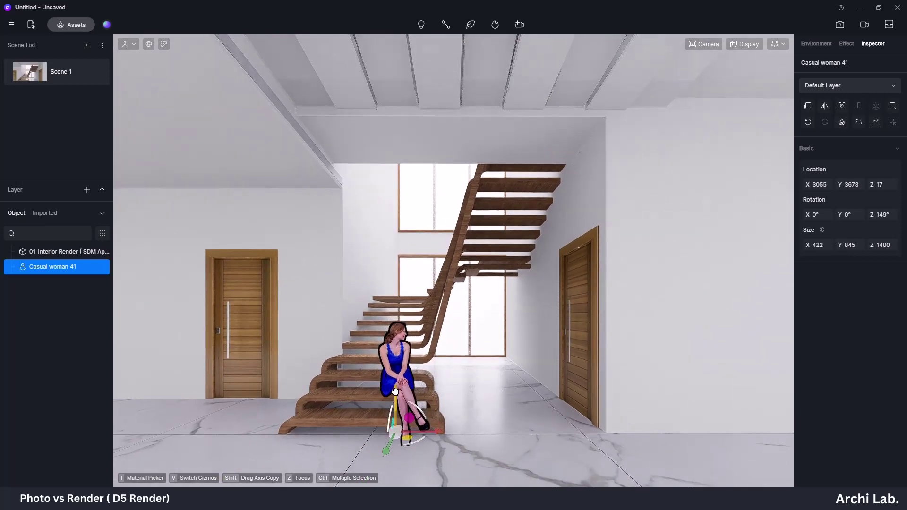
left_click_drag(433, 433, 452, 433)
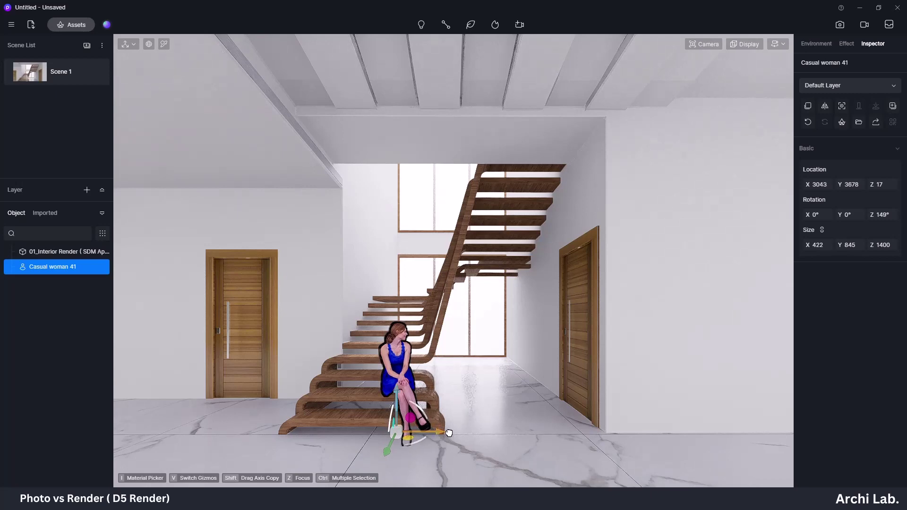
Shift the interior model back in depth and fine-tune the woman's position on the step.
left_click(479, 384)
left_click_drag(407, 479, 446, 457)
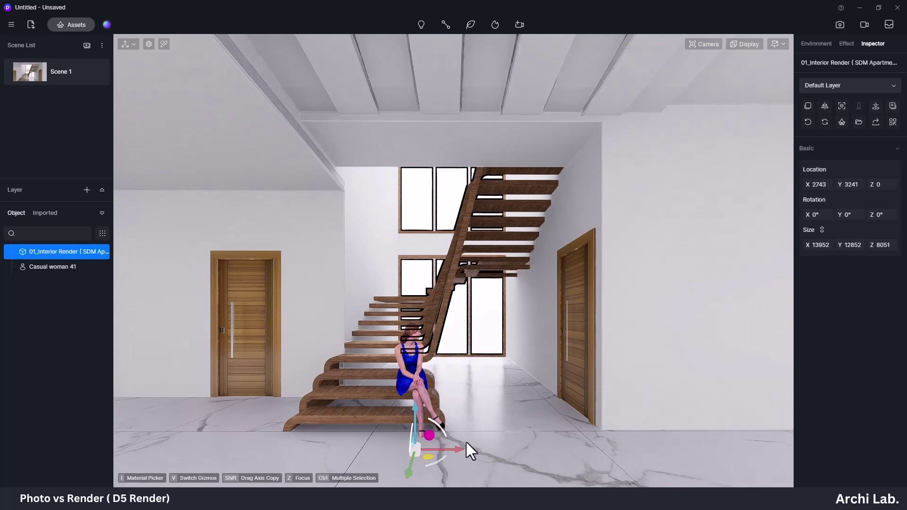
key("Escape")
left_click(412, 407)
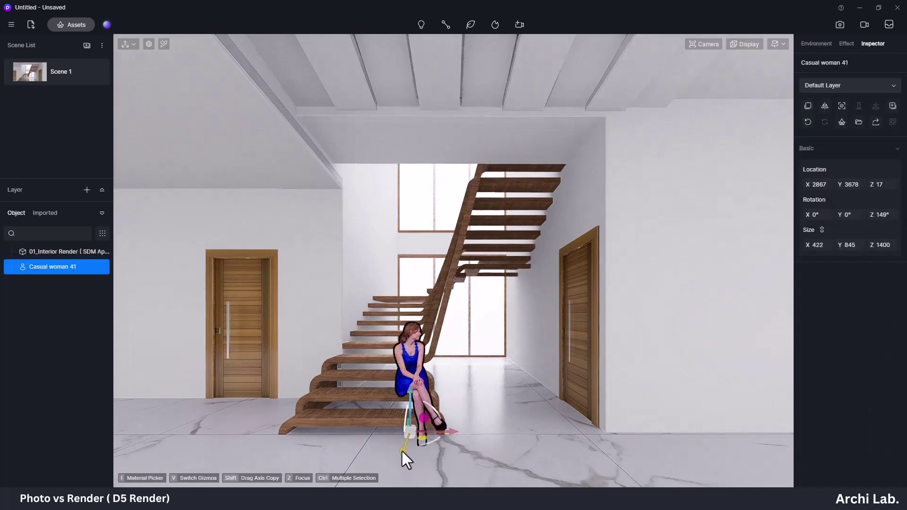
left_click_drag(402, 452, 405, 447)
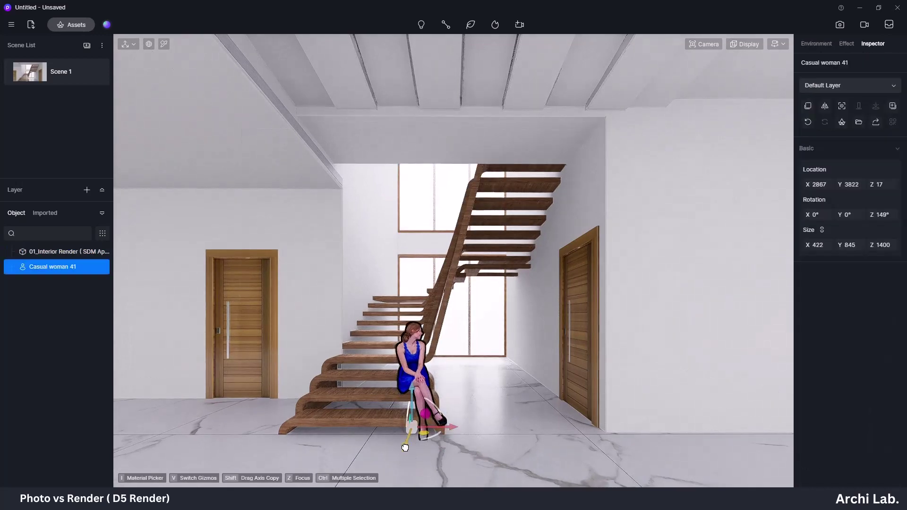
left_click(485, 453)
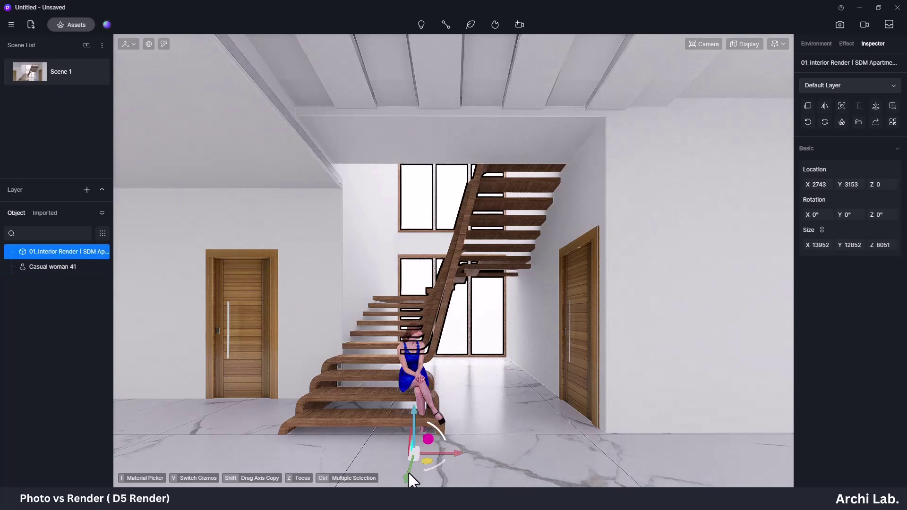
key("Escape")
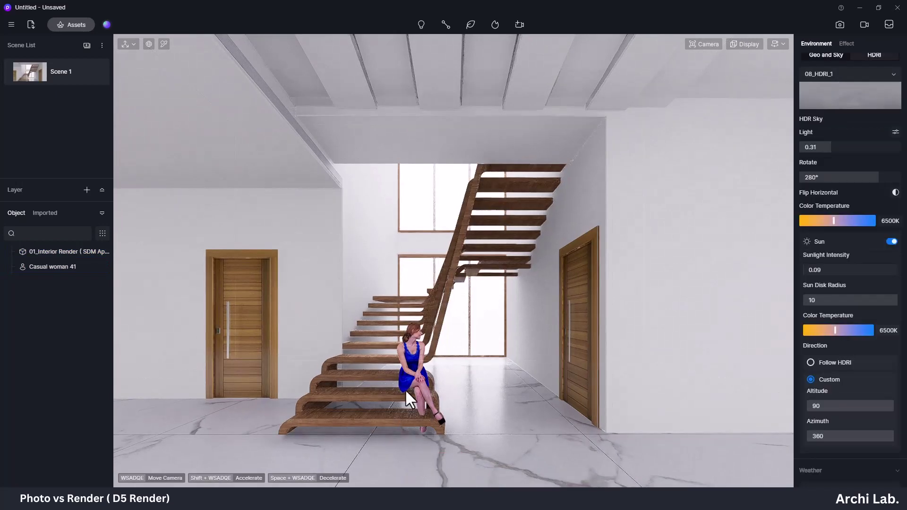
left_click(405, 389)
left_click_drag(404, 454, 401, 458)
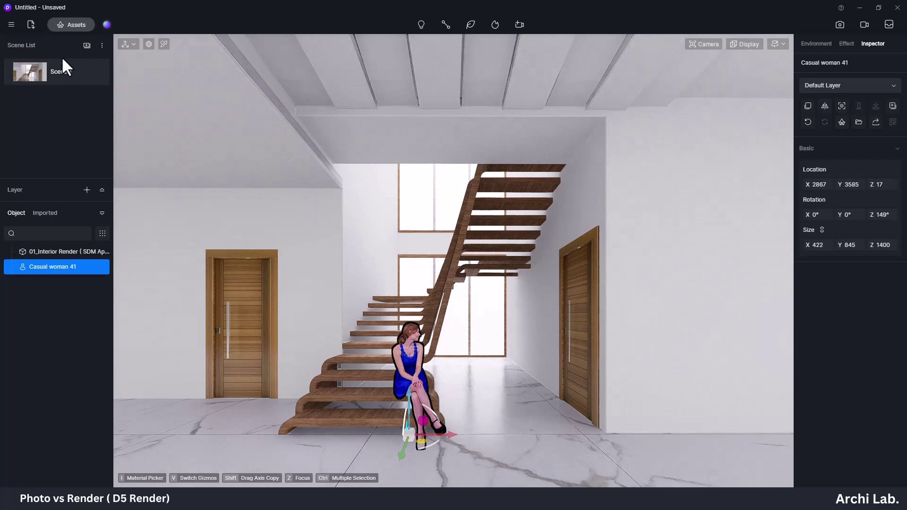
Restore the Scene 1 camera view and show the square 1440×1440 image render settings.
left_click(63, 71)
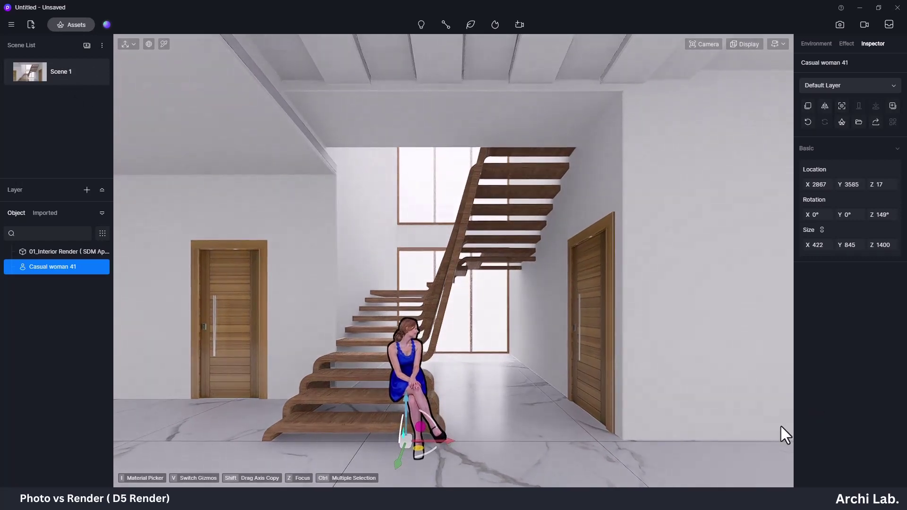
key("Escape")
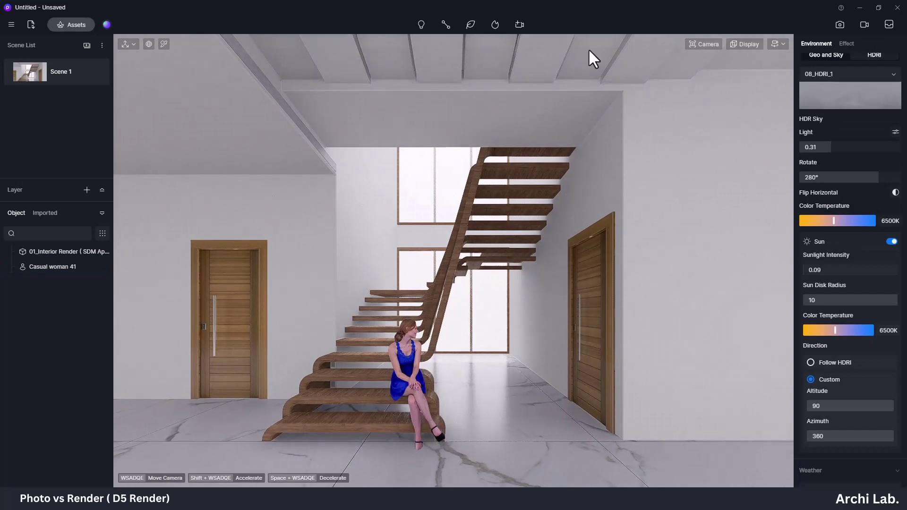
left_click(839, 23)
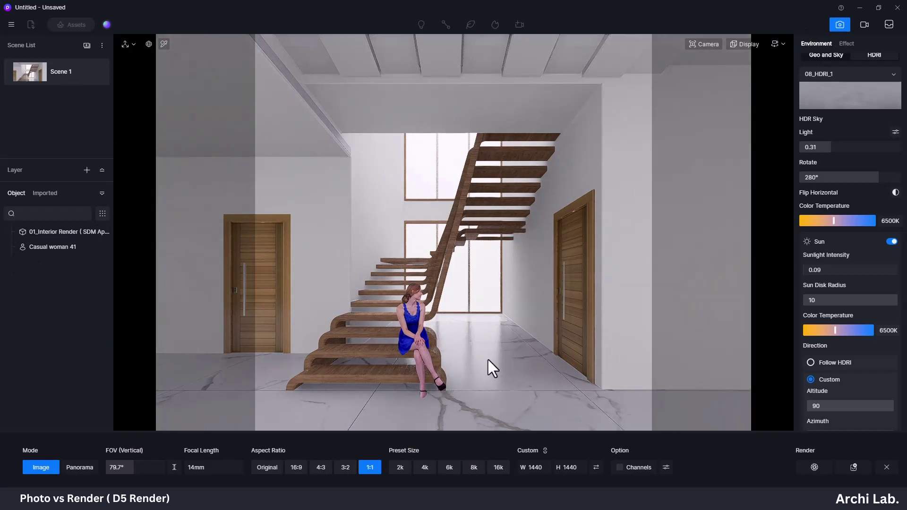
Offset the marble floor texture to UV X 0.35, Y 0.44, then return to image render settings.
left_click(886, 468)
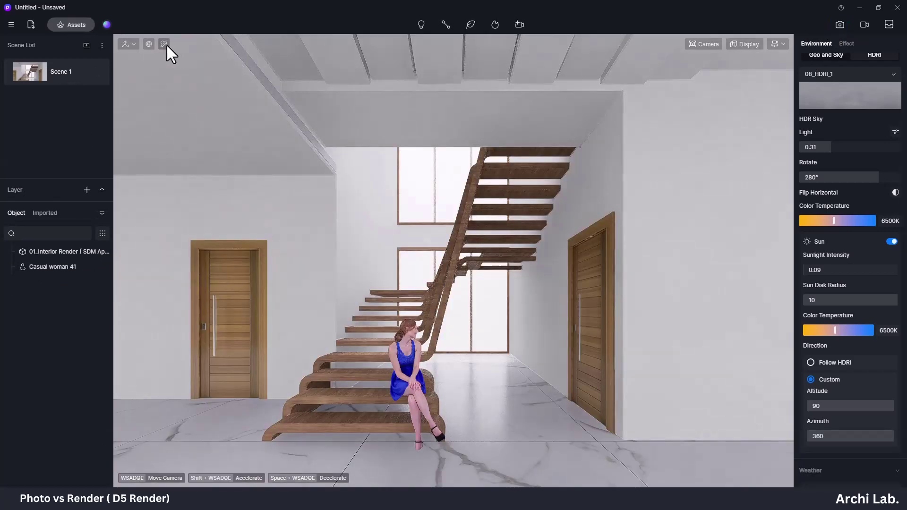
left_click(164, 44)
left_click(550, 441)
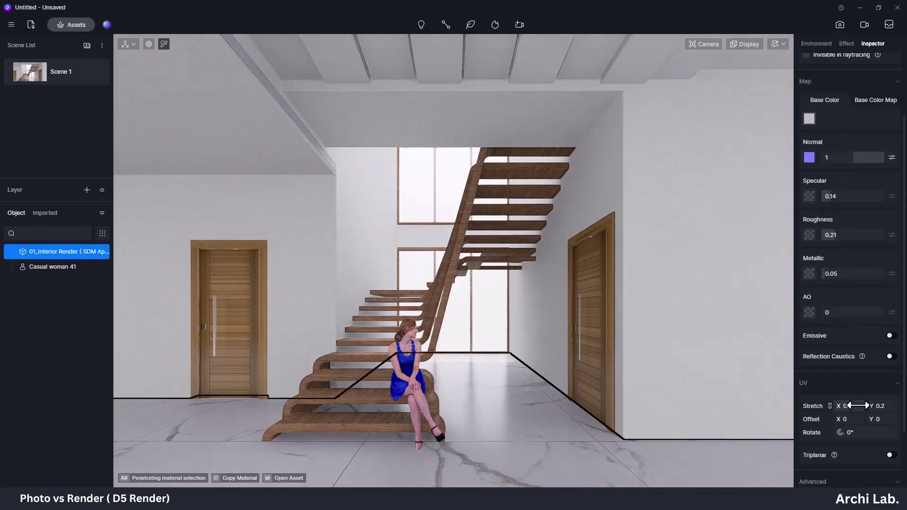
scroll(856, 406, "down", 1)
scroll(854, 407, "down", 1)
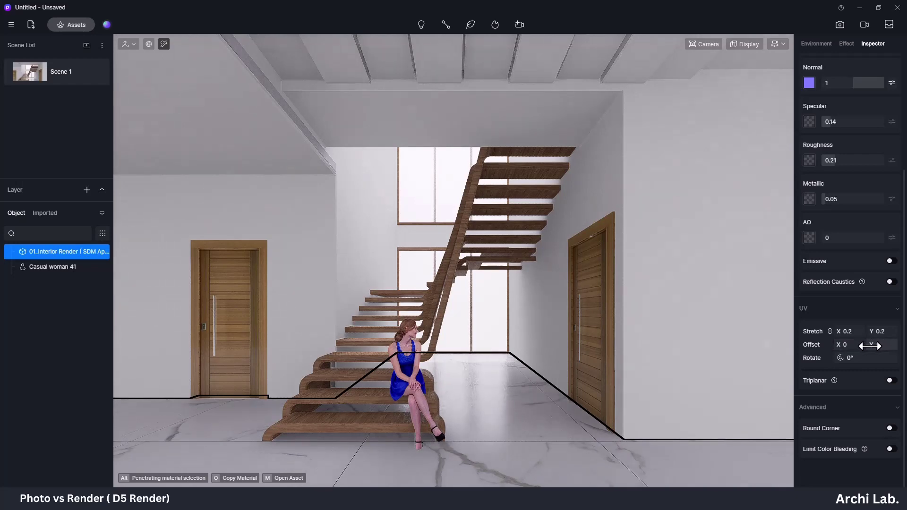
mouse_move(869, 346)
left_mouse_down()
mouse_move(900, 348)
mouse_move(882, 345)
left_mouse_up()
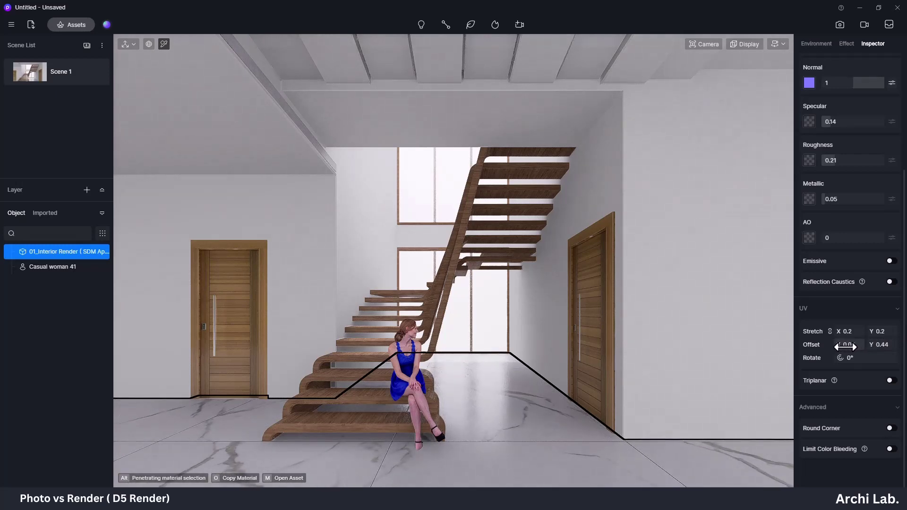
left_click_drag(850, 349, 868, 348)
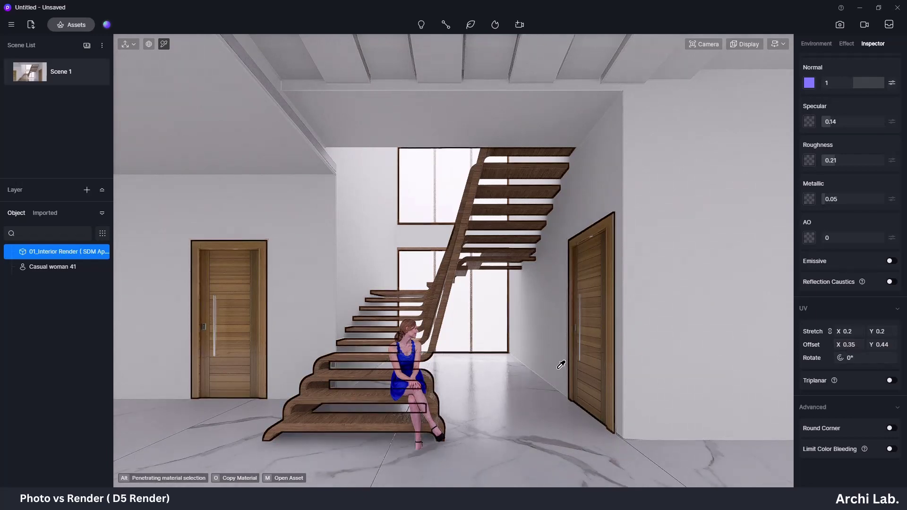
left_click(845, 27)
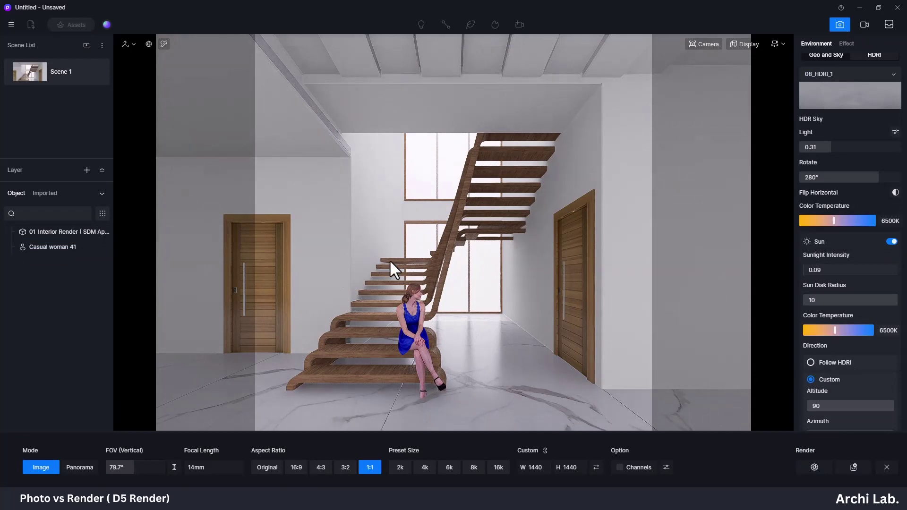
Reset to the Scene 1 view after orbiting, deselect the woman, and leave render settings for editing.
right_click_drag(390, 296, 618, 306)
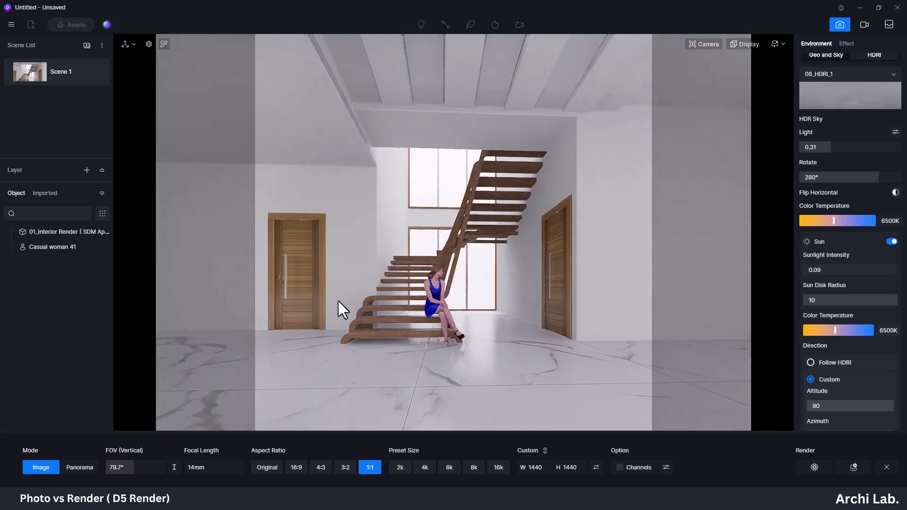
left_click(533, 313)
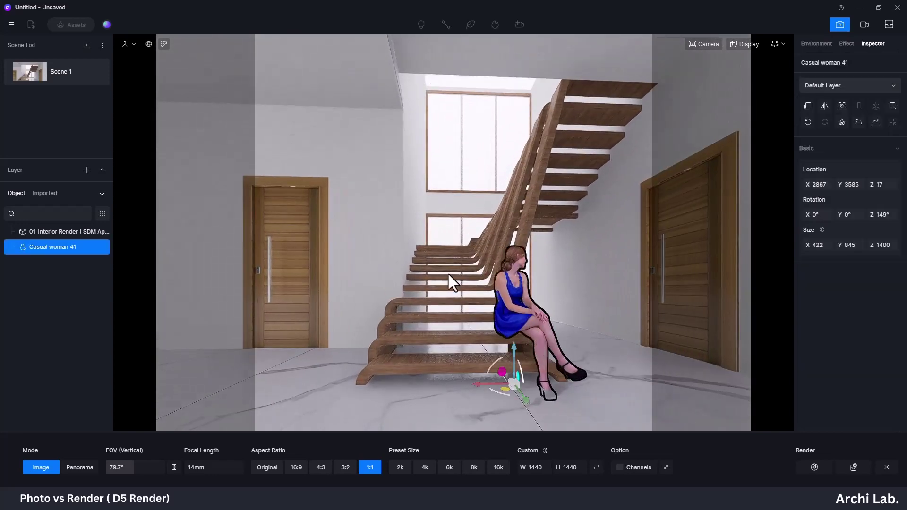
left_click(69, 74)
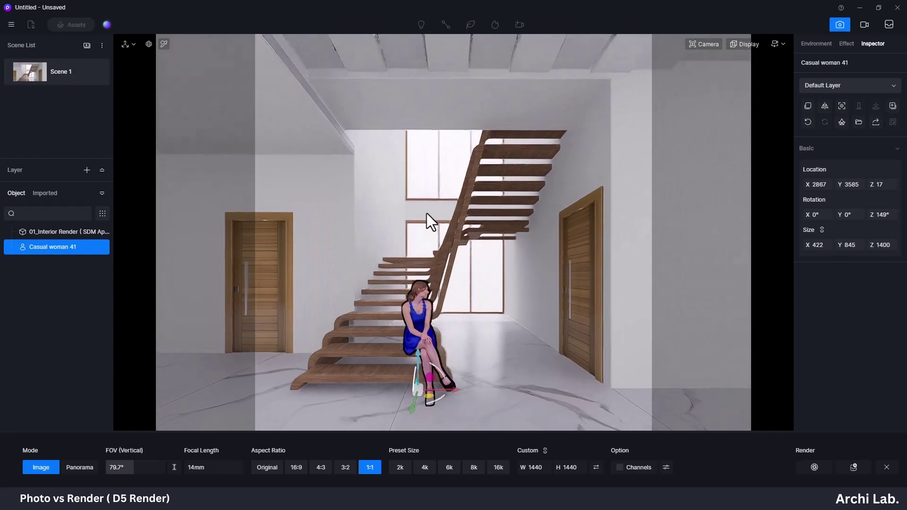
left_click(445, 249)
key("Escape")
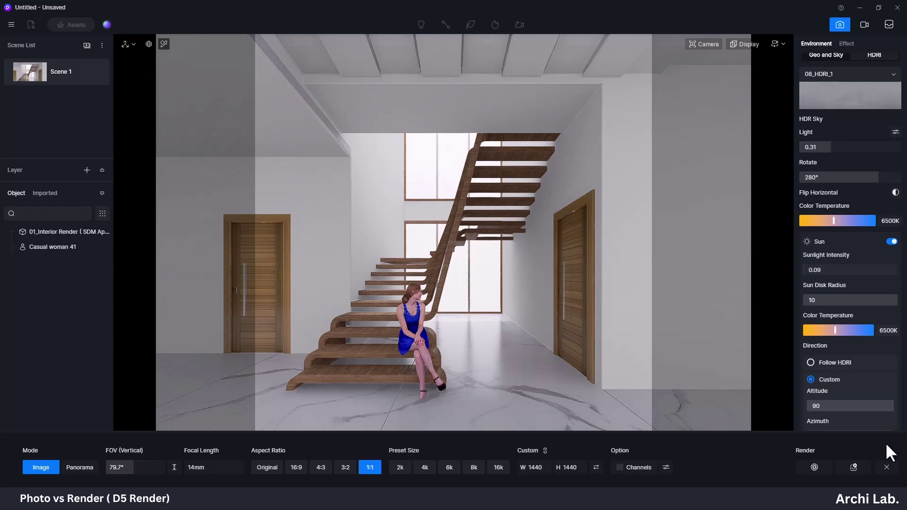
left_click(884, 467)
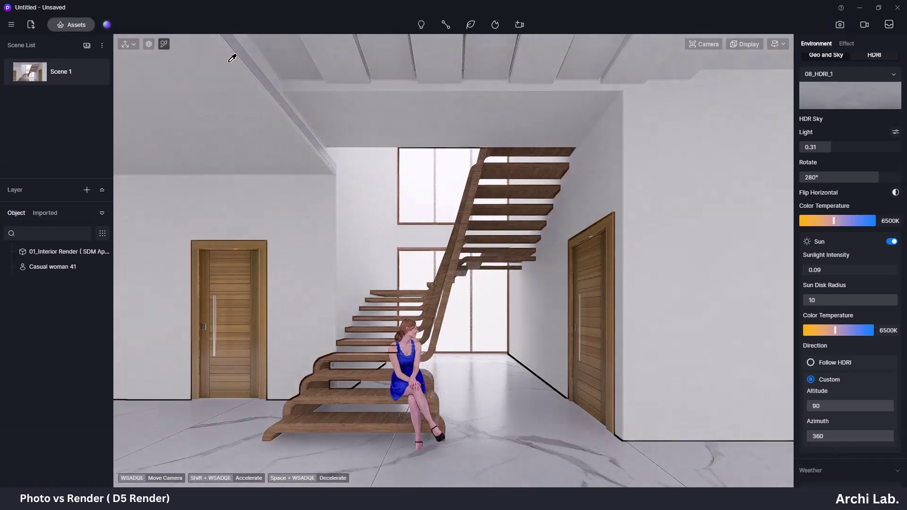
Replace the ceiling strip's aluminum with Black Iron from the Metal material library.
left_click(253, 60)
left_click(75, 25)
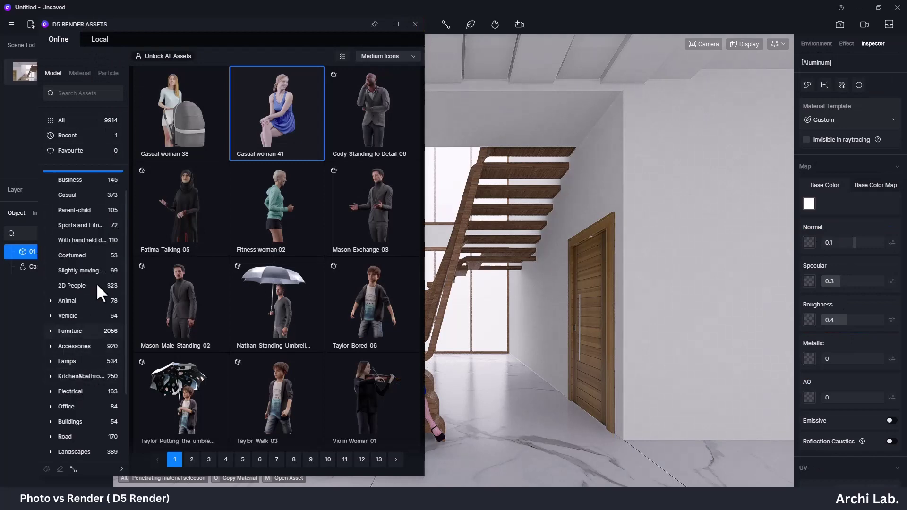
left_click(49, 194)
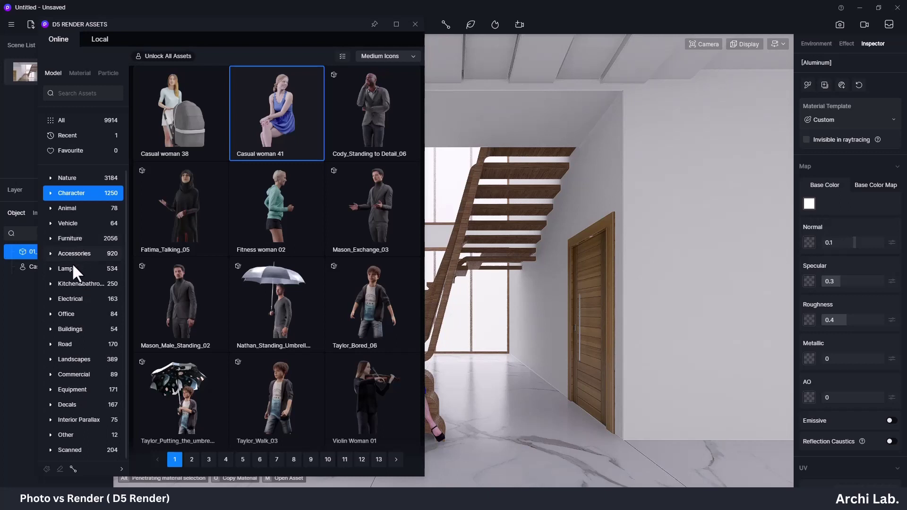
left_click(79, 73)
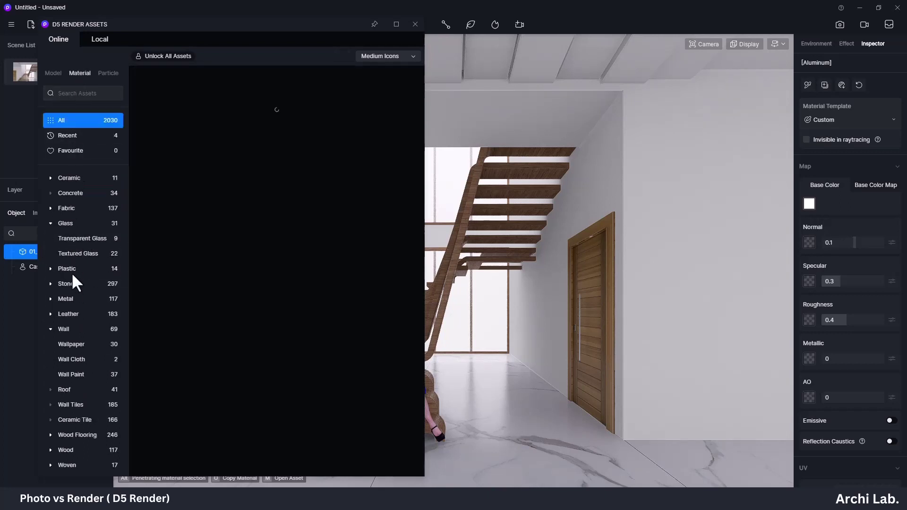
left_click(70, 297)
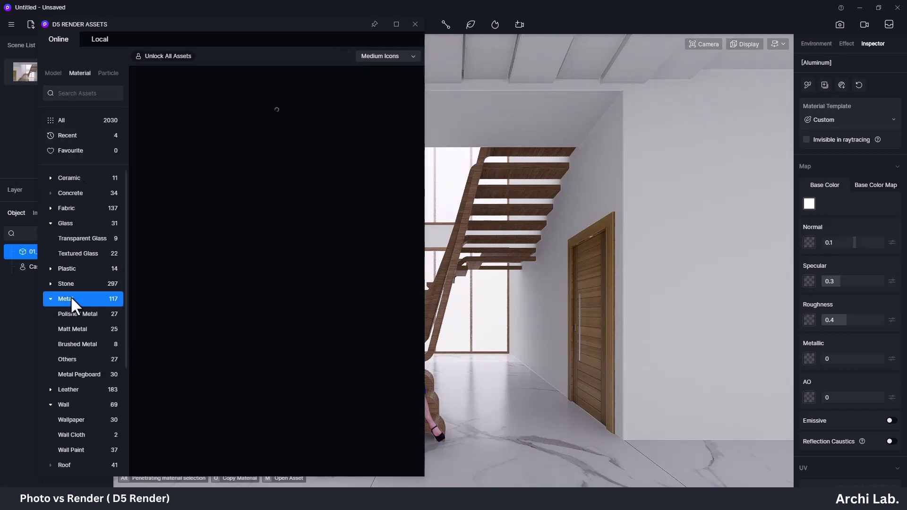
left_click_drag(166, 33, 544, 34)
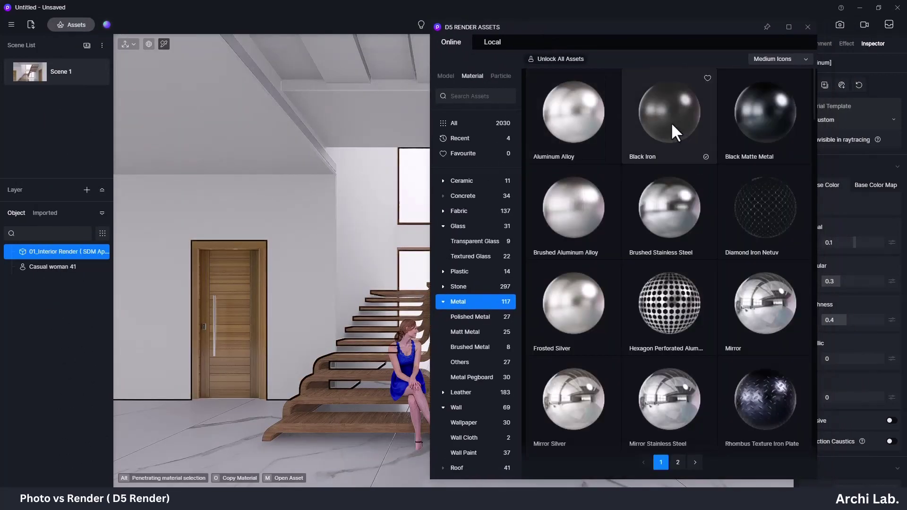
left_click_drag(671, 122, 270, 80)
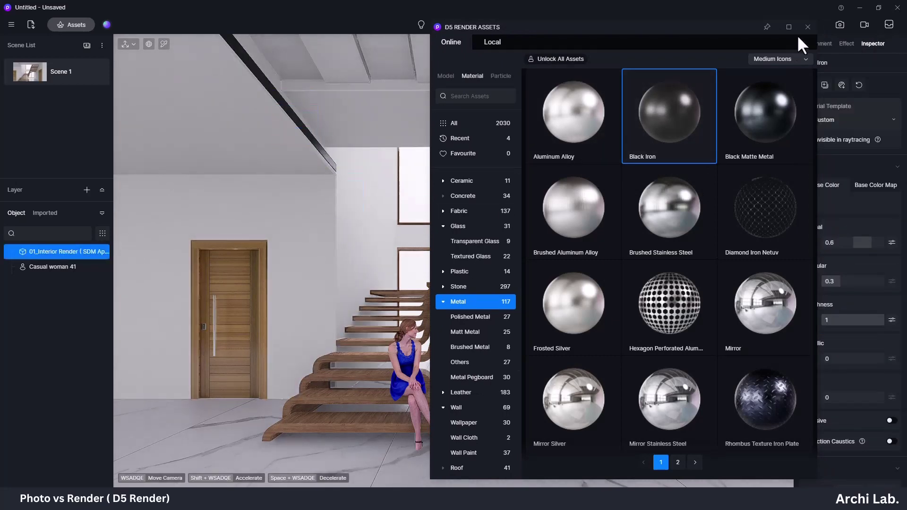
left_click(807, 28)
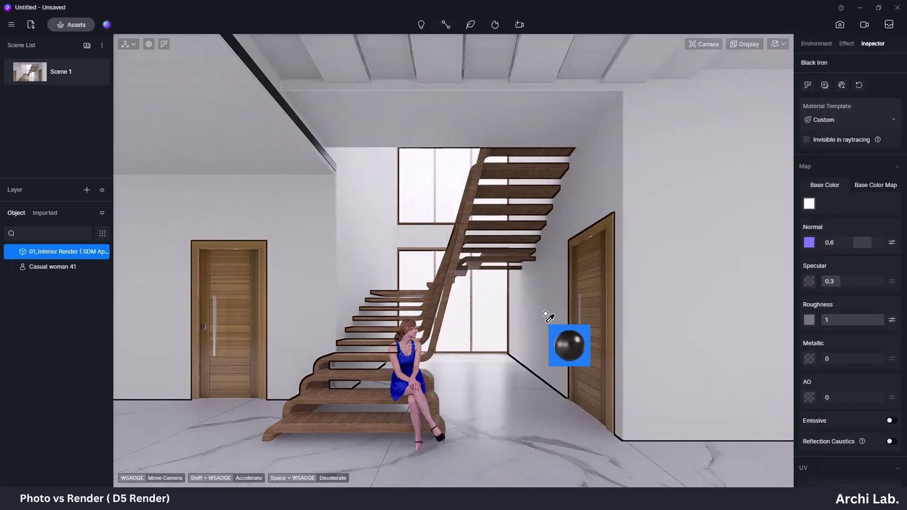
left_click_drag(405, 206, 511, 353)
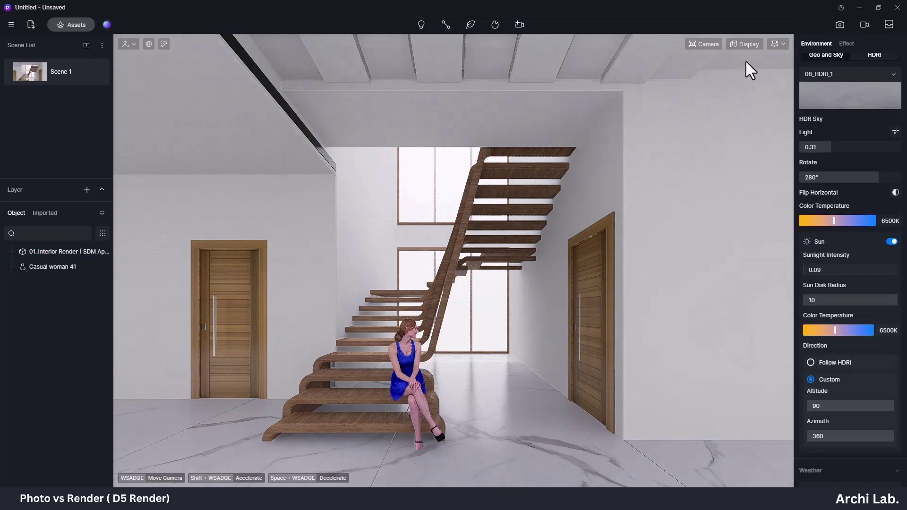
Check the render channels and start the square 1440×1440 PNG render into the mRENDER folder.
left_click(840, 25)
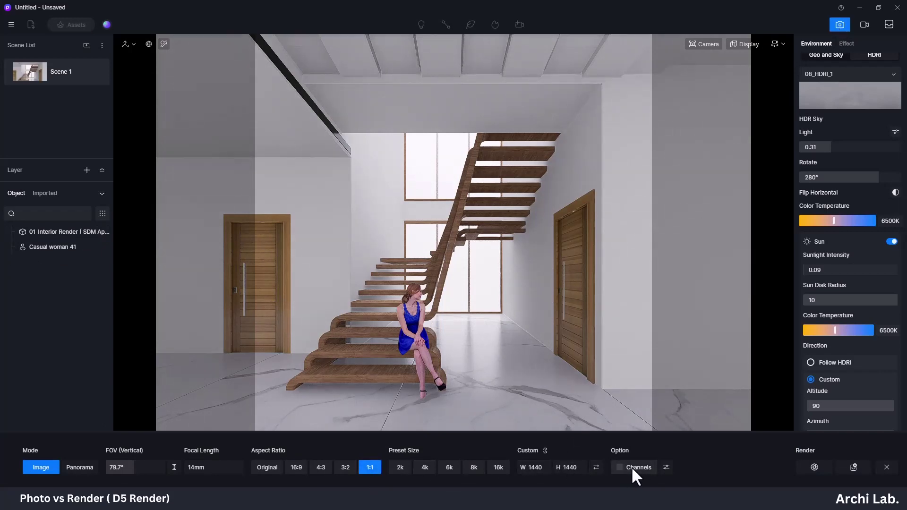
left_click(665, 468)
left_click(814, 468)
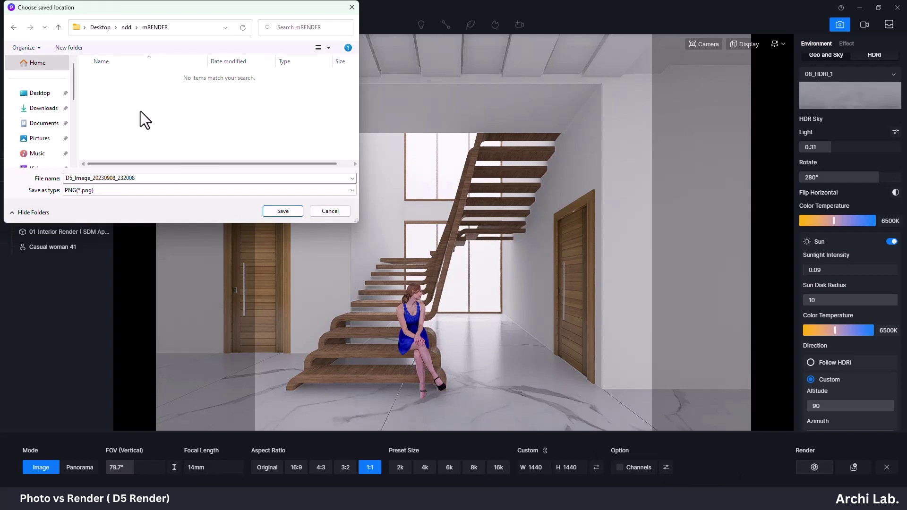
Save the PNG render and, after the 40-second render completes, open D5_Image_20230908_232008.png.
left_click(273, 211)
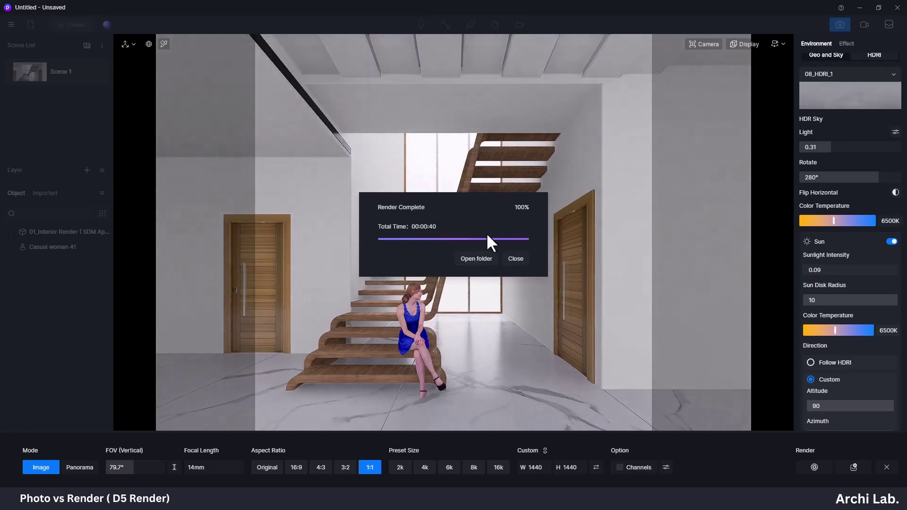
left_click(476, 259)
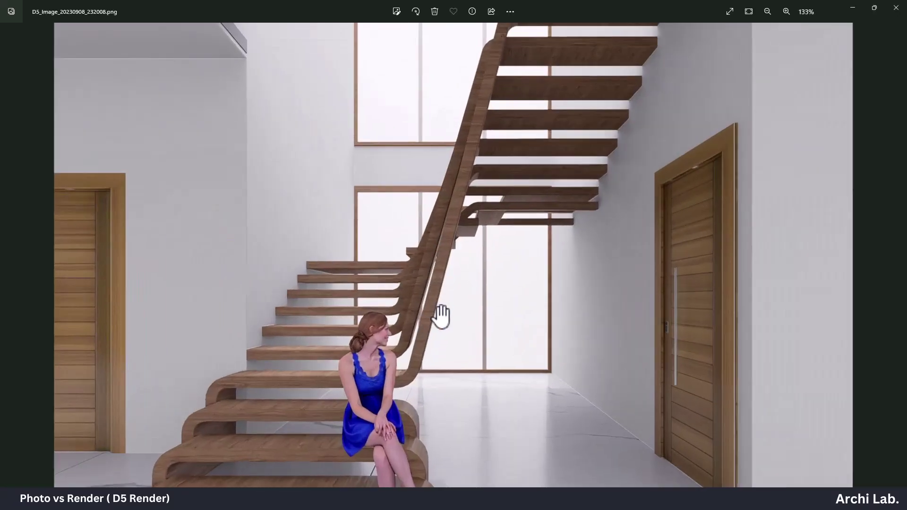
Zoom in and out on D5_Image_20230908_232008.png in Photos to inspect the render.
scroll(608, 284, "up", 5)
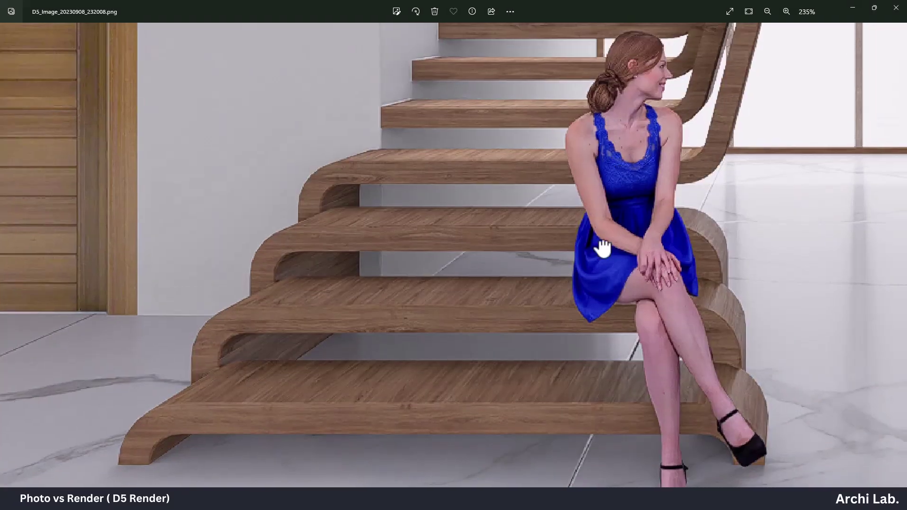
scroll(446, 311, "down", 2)
scroll(445, 311, "down", 3)
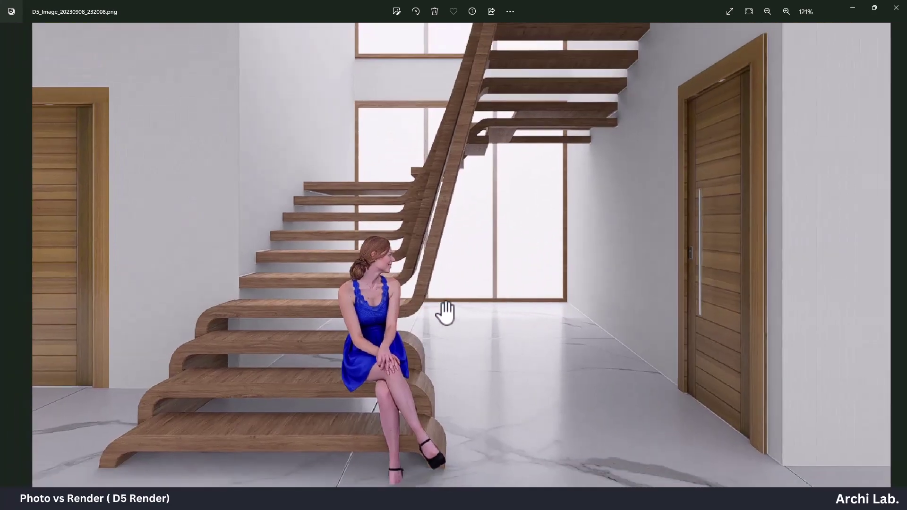
scroll(446, 311, "down", 2)
scroll(611, 370, "down", 2)
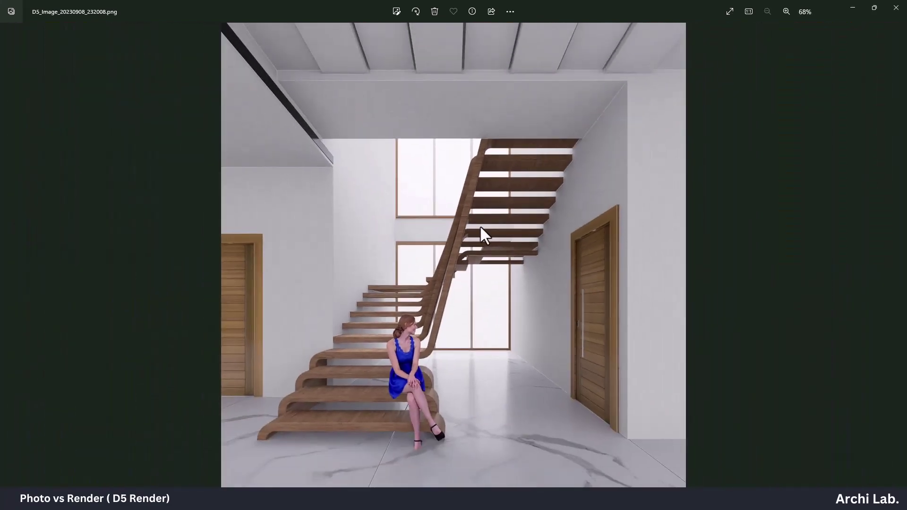